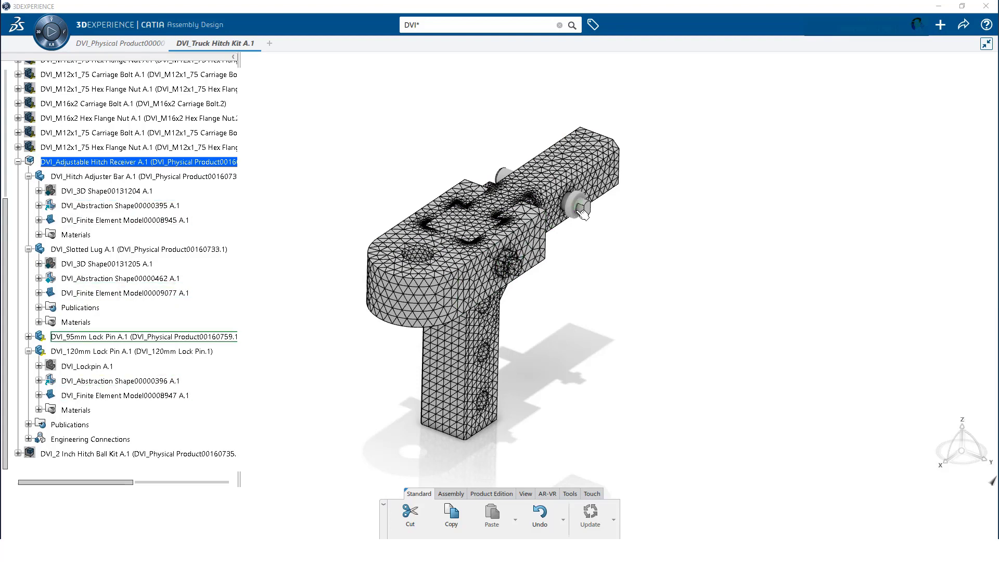
- Insert a Finite Element Model representation into the DVI_Adjustable Hitch Receiver product
right_click(102, 165)
mouse_move(163, 312)
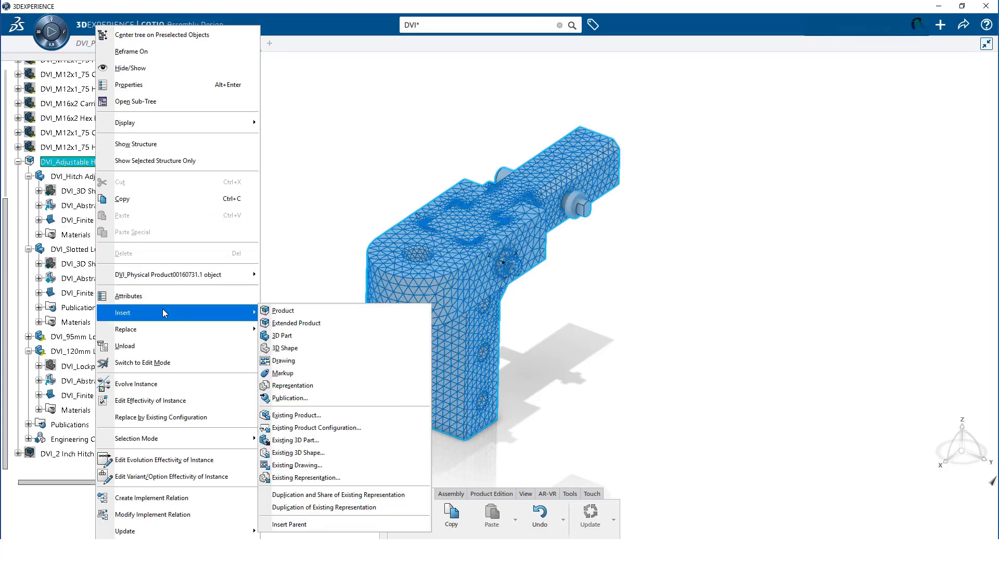
click(294, 386)
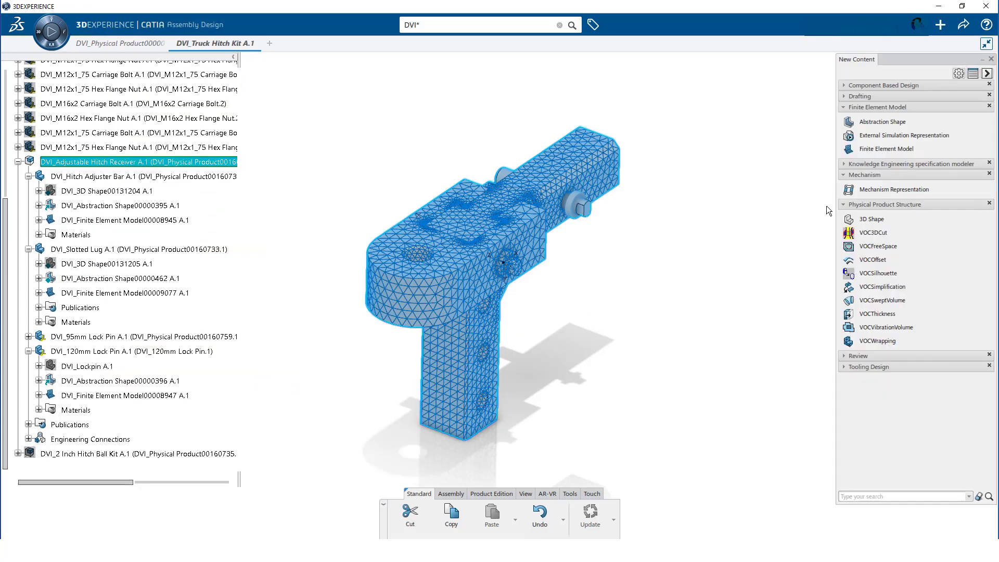
click(880, 149)
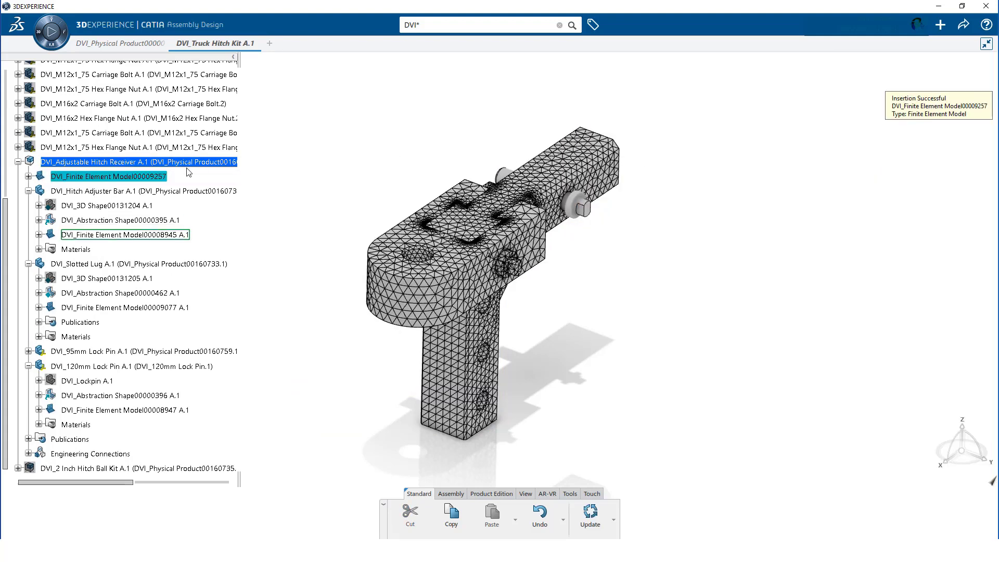
- Open the new finite element model and set the abstraction shapes of the Hitch Adjuster Bar, Slotted Lug and 120mm Lock Pin as contributing shapes
double_click(135, 178)
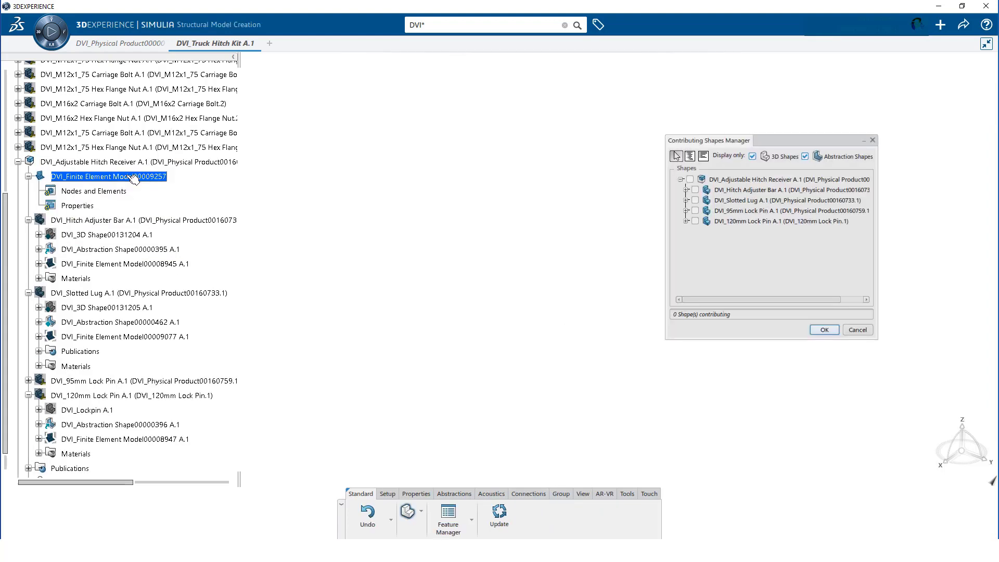
click(686, 190)
click(701, 211)
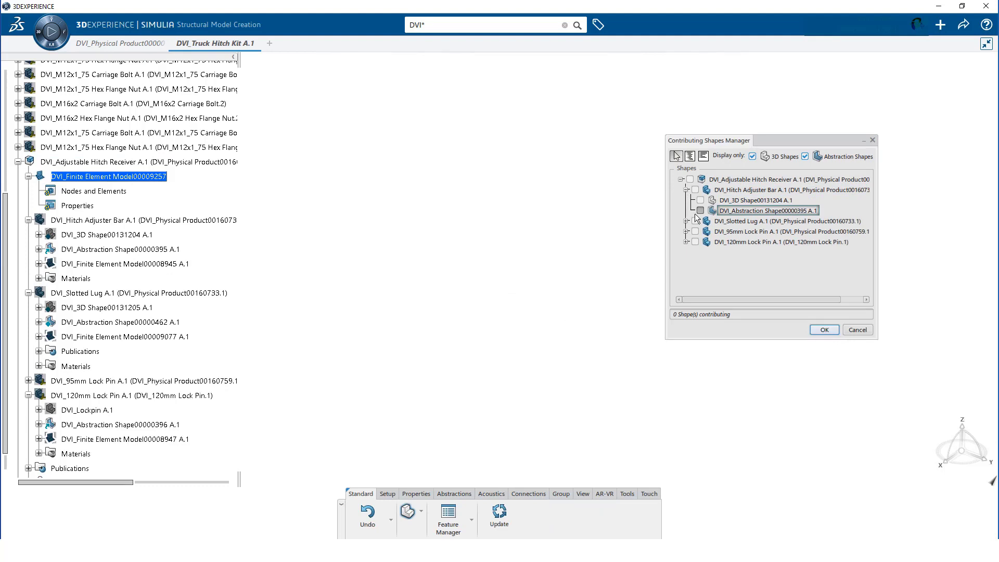
click(687, 222)
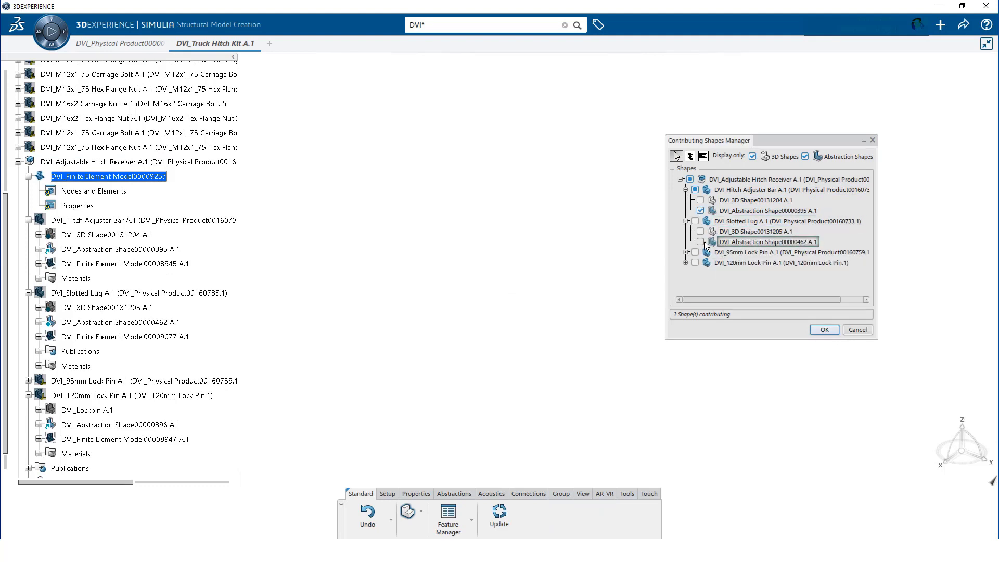
click(701, 242)
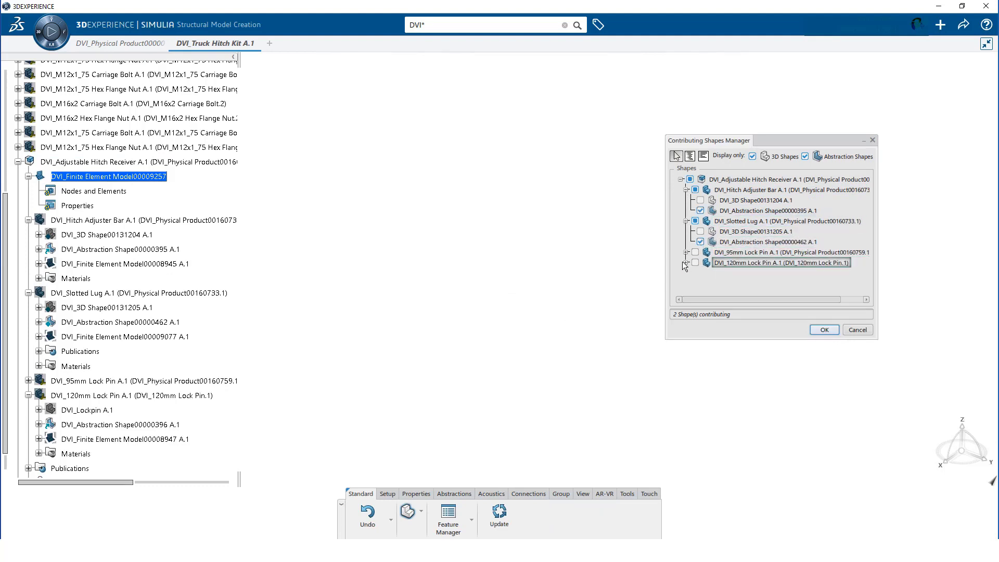
click(686, 263)
click(701, 284)
click(821, 330)
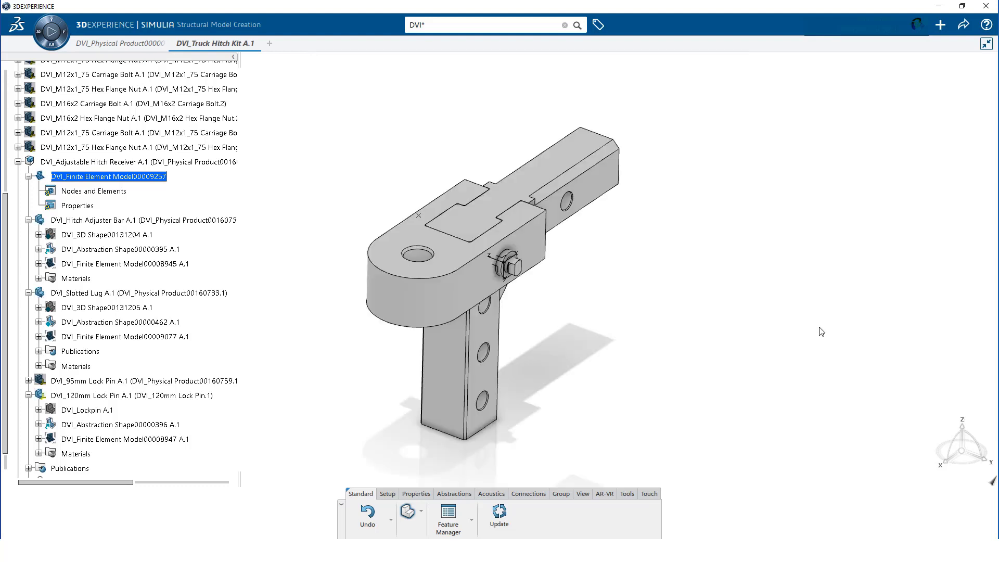
- In the contributing FEMs, assign the existing finite element models to the Hitch Adjuster Bar and the Slotted Lug
click(386, 492)
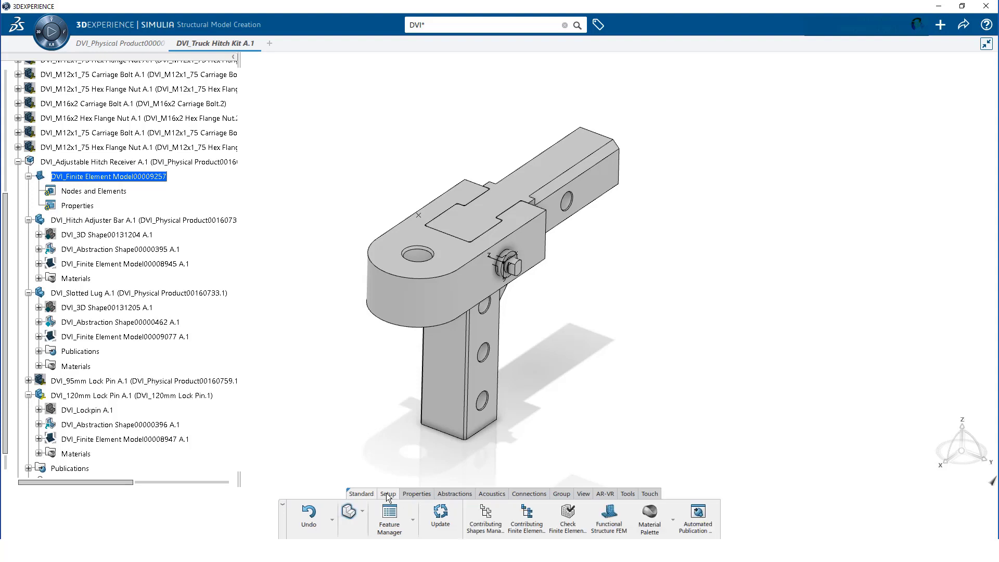
click(528, 515)
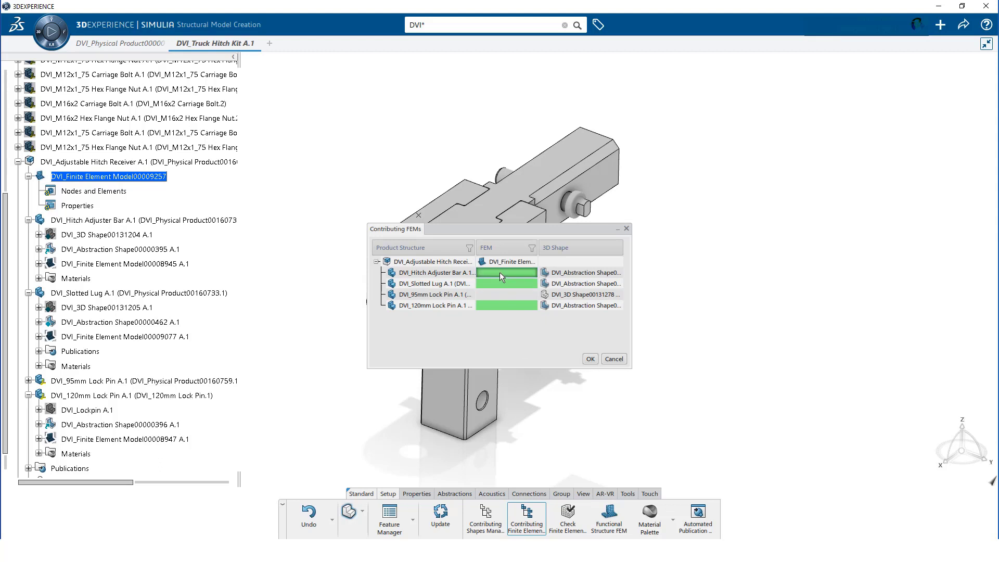
right_click(500, 273)
mouse_move(585, 318)
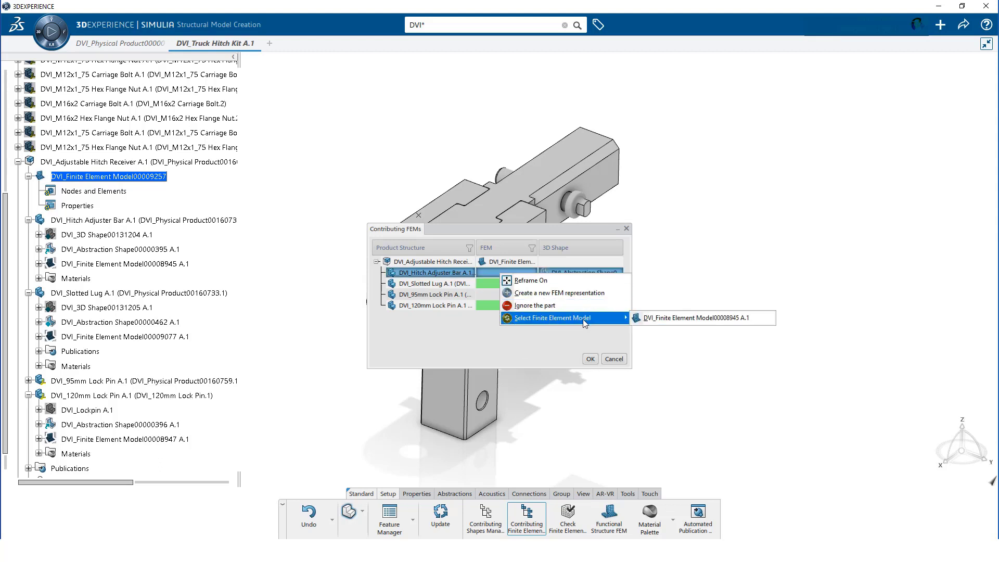
click(654, 319)
right_click(518, 285)
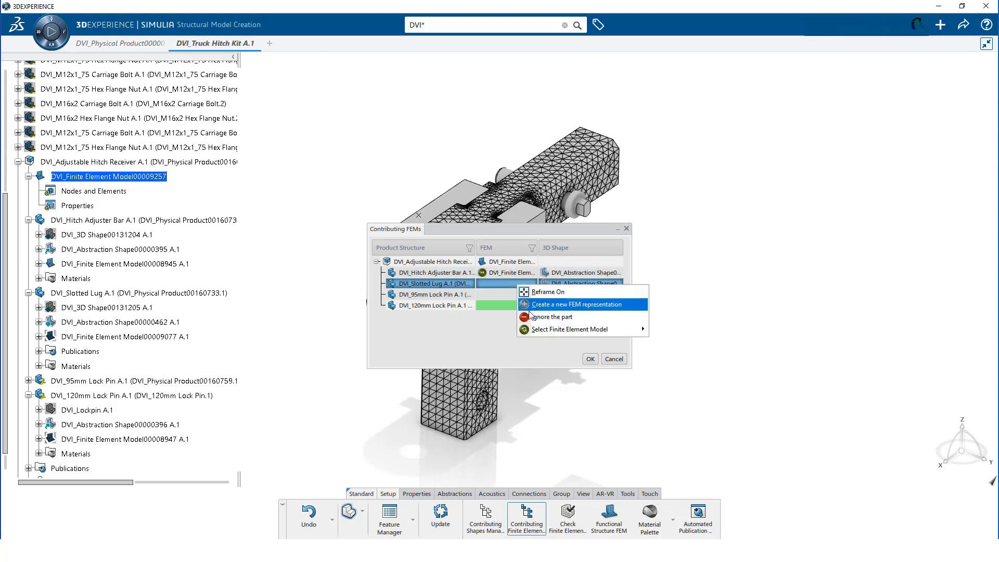
mouse_move(644, 333)
click(679, 331)
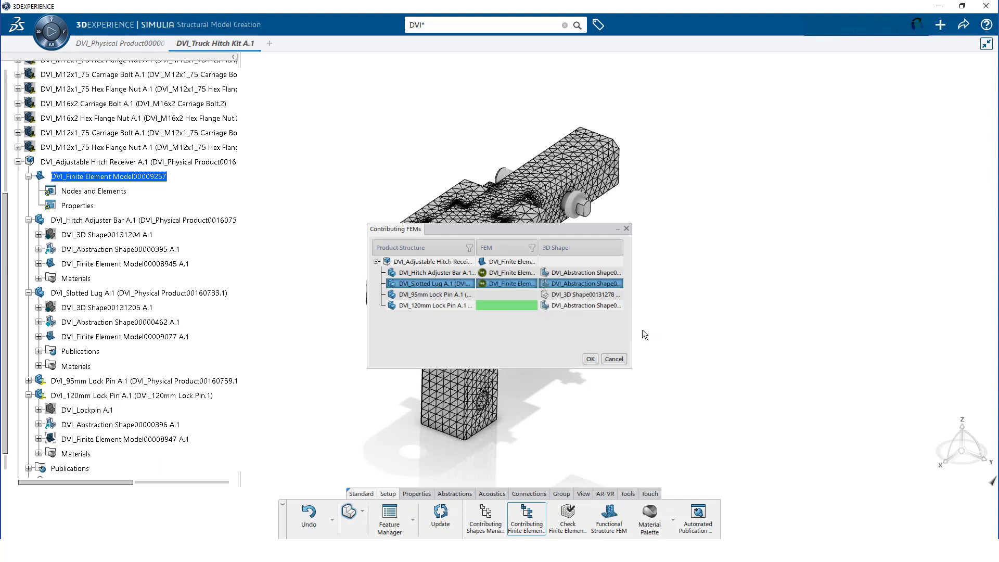
- Ignore the 95mm Lock Pin, assign the existing finite element model to the 120mm Lock Pin, and update the assembly model
right_click(500, 295)
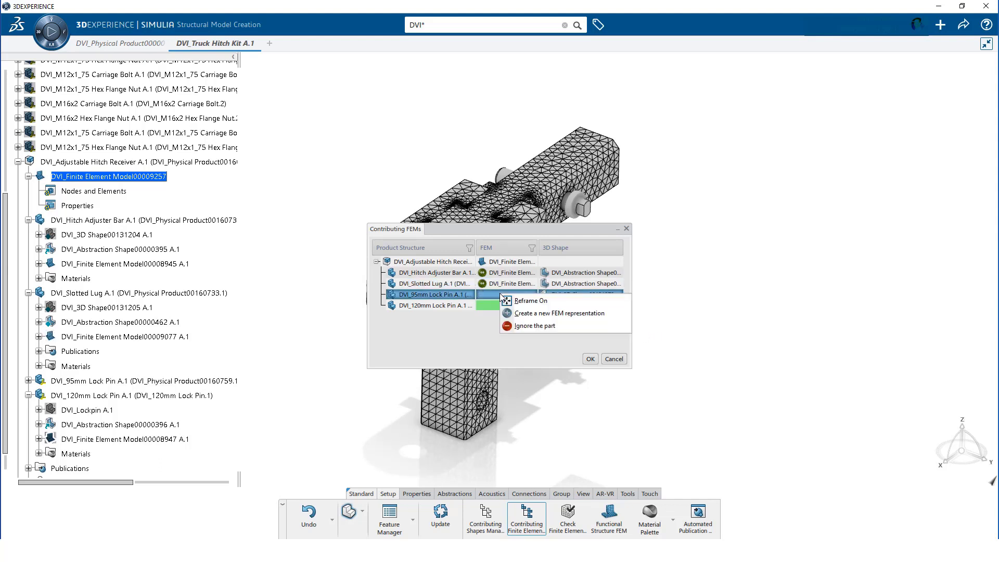
click(533, 325)
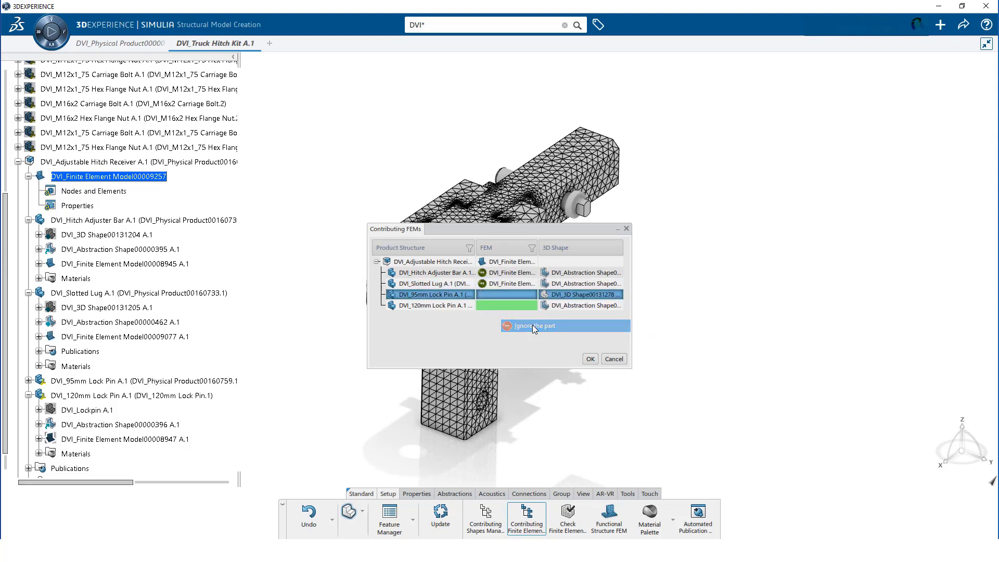
right_click(500, 309)
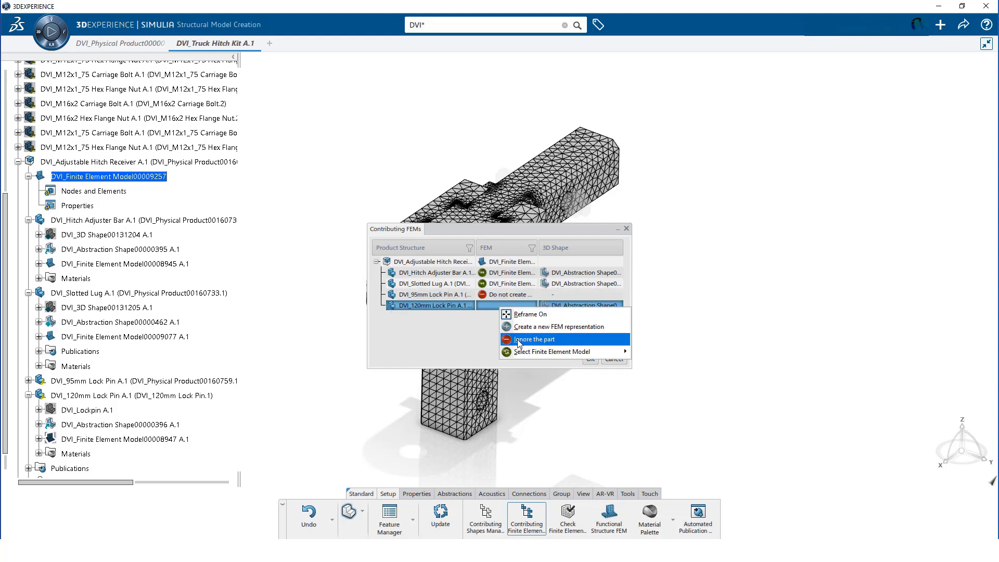
click(645, 352)
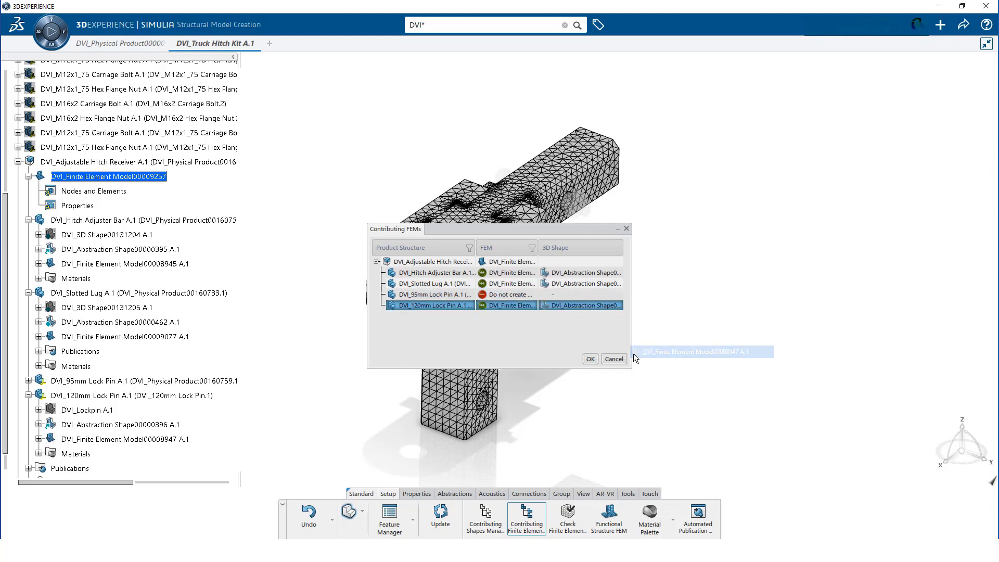
click(591, 359)
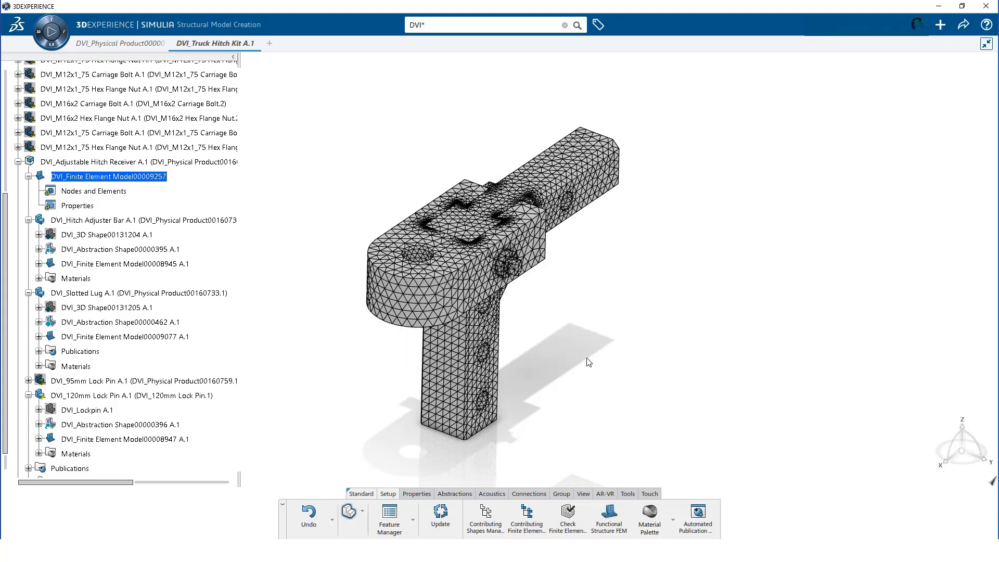
click(440, 517)
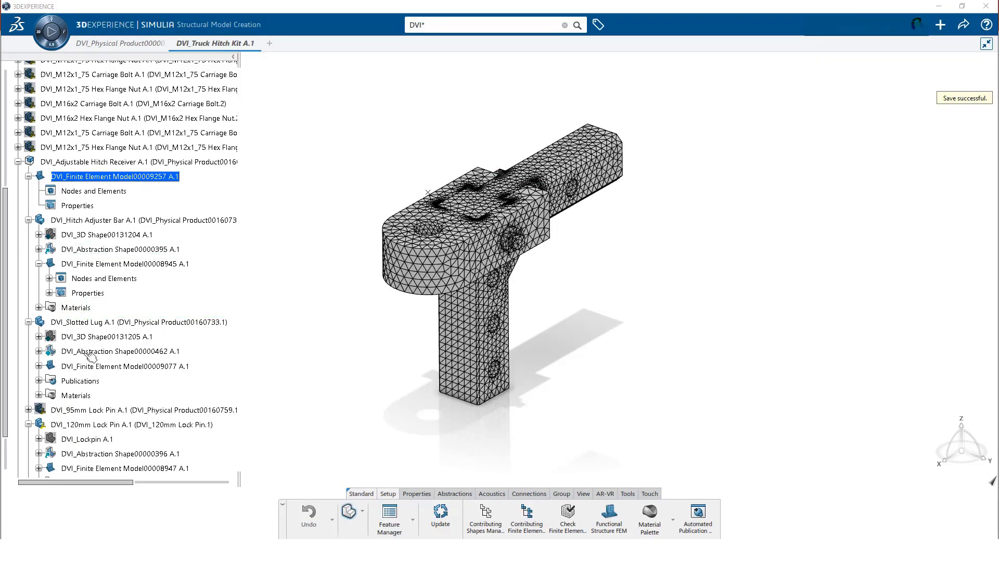
- Hide the finite element models of the Slotted Lug and the 120mm Lock Pin
right_click(92, 368)
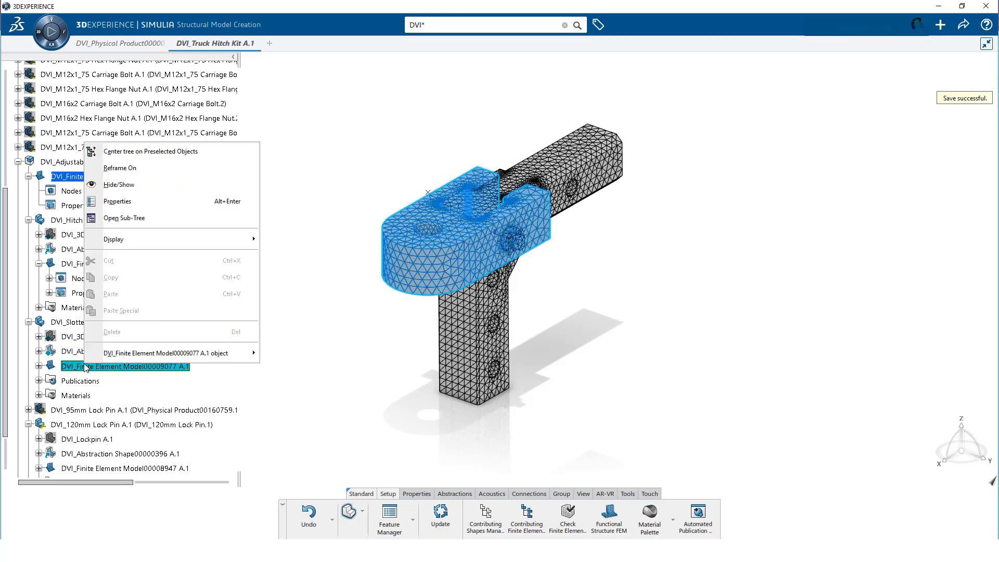
click(107, 188)
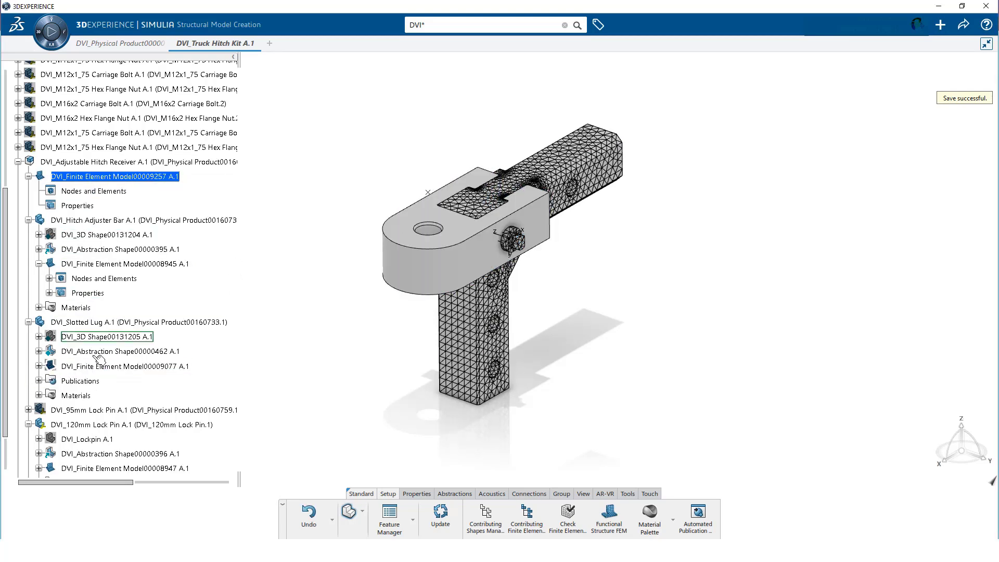
scroll(99, 338, down, 3)
right_click(97, 372)
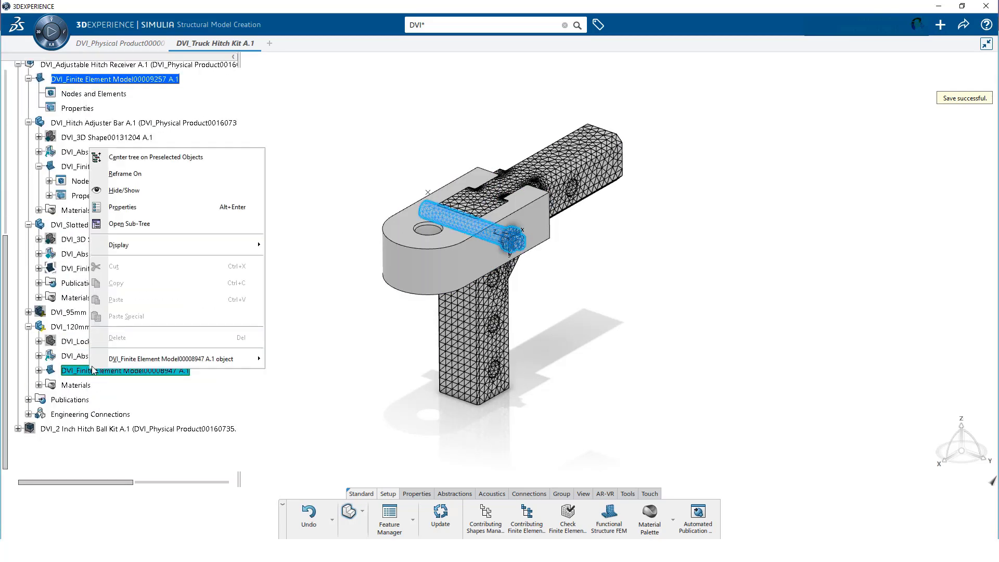
click(128, 197)
- Define a Linear Axial spring with the 120mm lock pin's end face as Support 1 and the adjacent Slotted Lug side face as Support 2
middle_drag(444, 351, 386, 296)
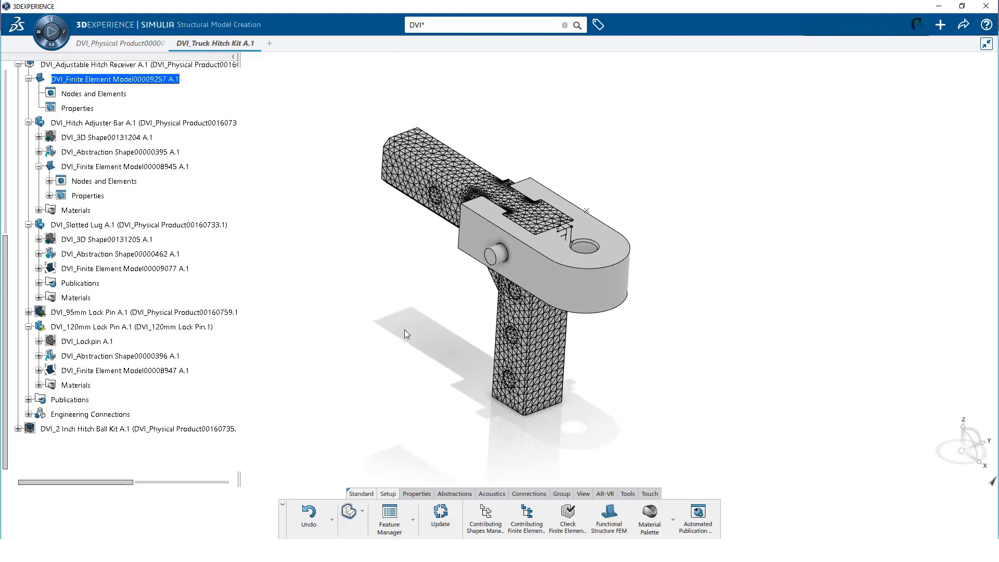
click(529, 495)
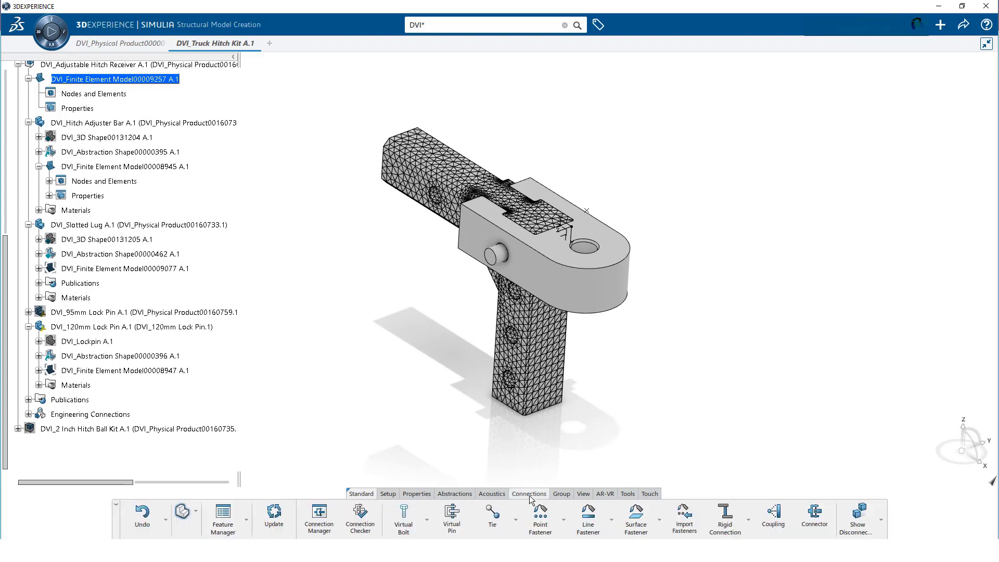
click(749, 522)
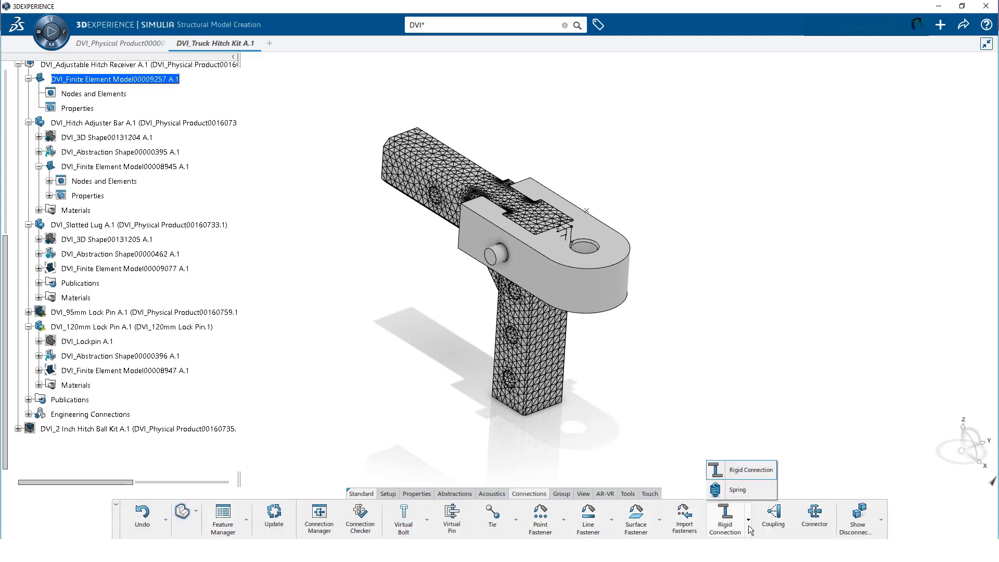
click(739, 489)
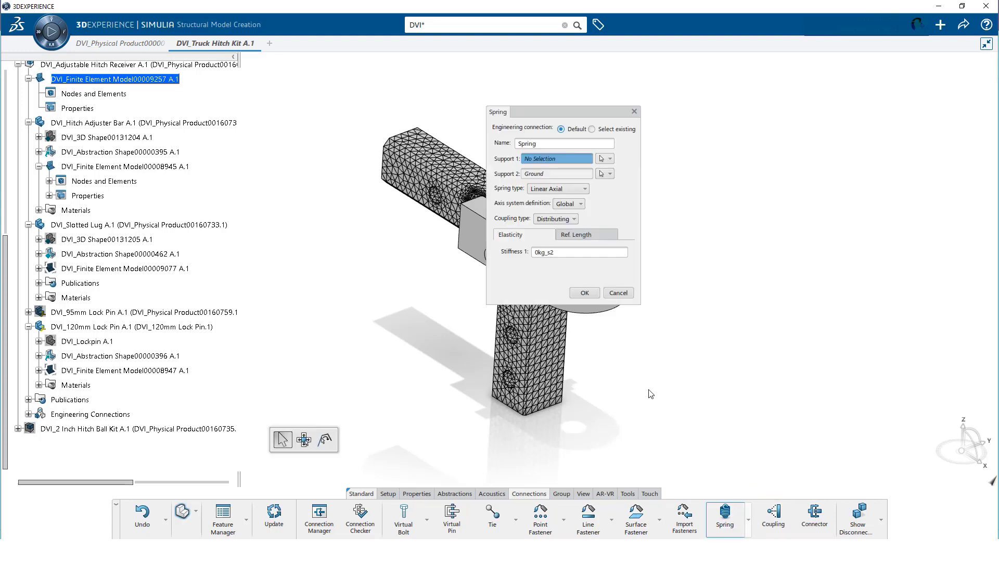
drag(551, 111, 705, 216)
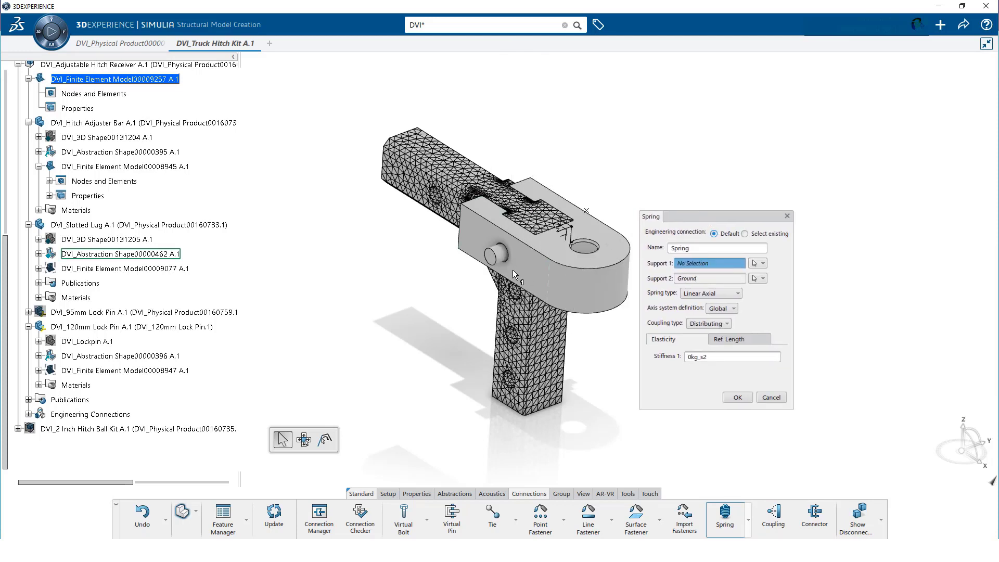
click(490, 263)
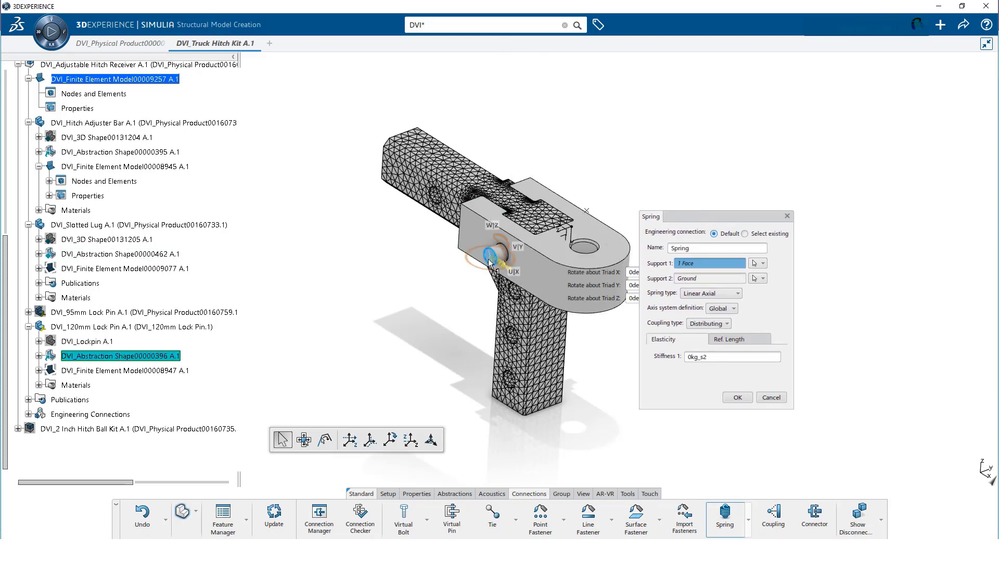
click(704, 277)
click(528, 261)
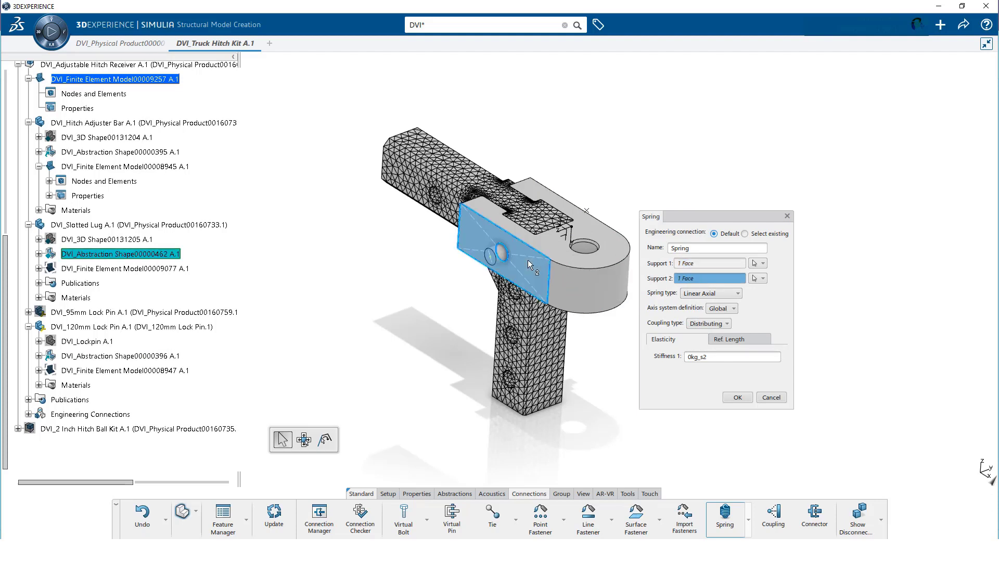
- Set the spring's Stiffness 1 to 100, create it, and update the model to generate its connection mesh under Nodes and Elements
click(687, 358)
text(100)
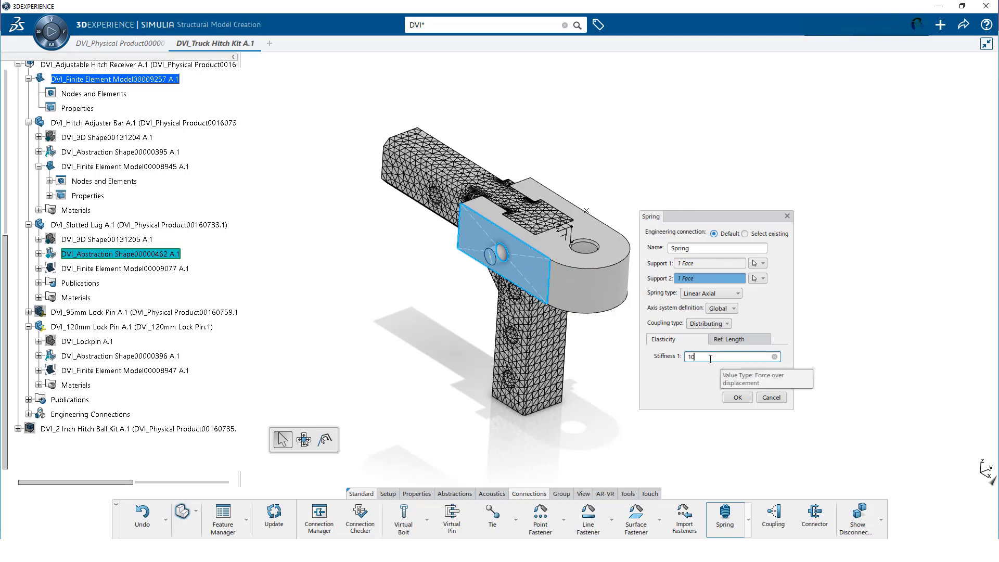
click(736, 398)
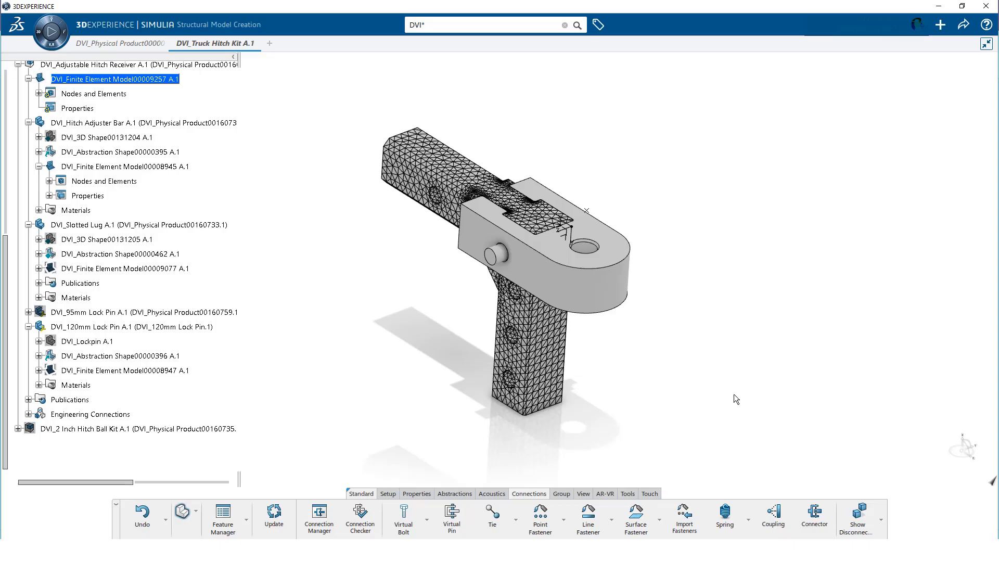
click(274, 512)
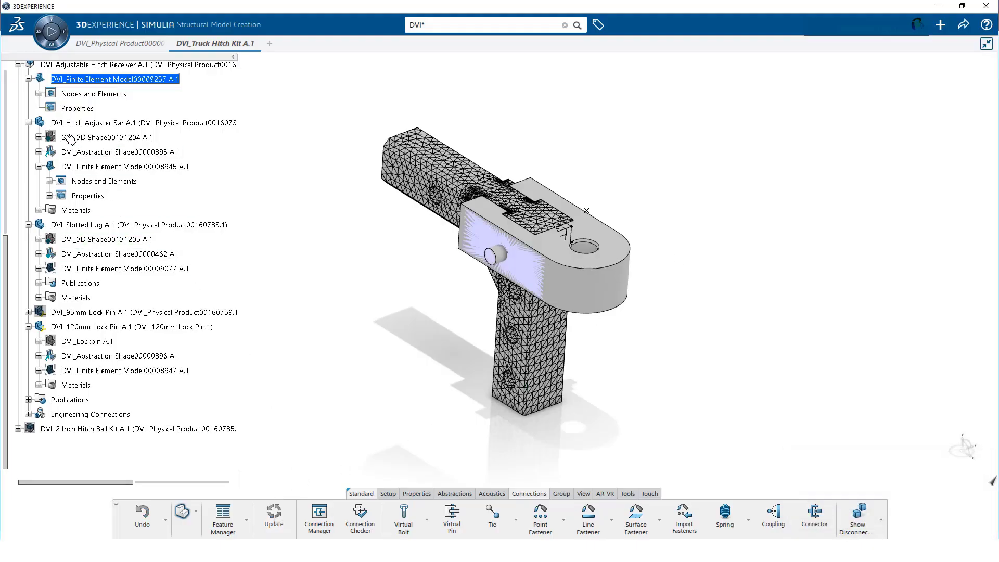
click(38, 94)
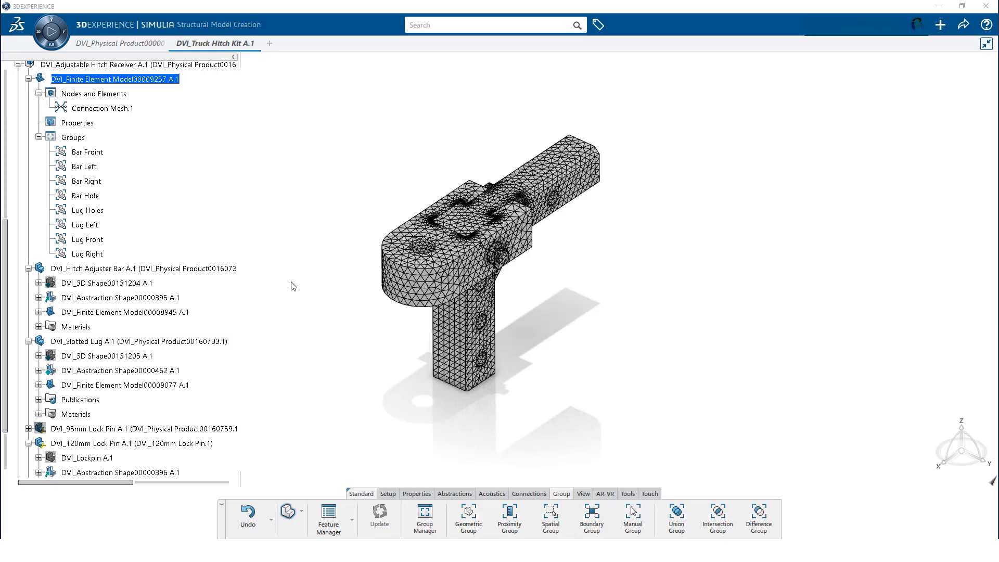
- Examine which element faces the Bar and Lug contact groups cover in the assembly finite element model
click(87, 152)
click(85, 167)
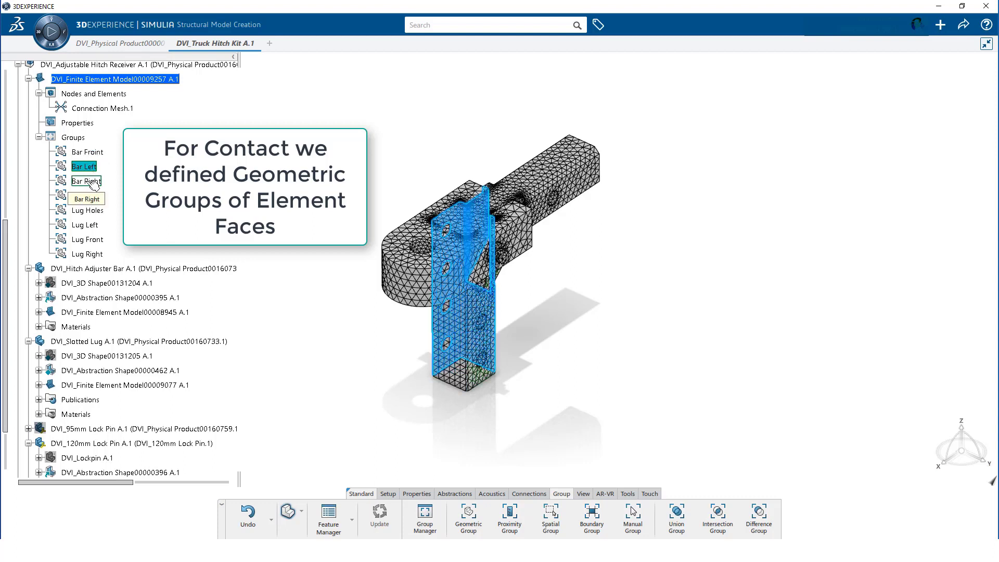
click(93, 182)
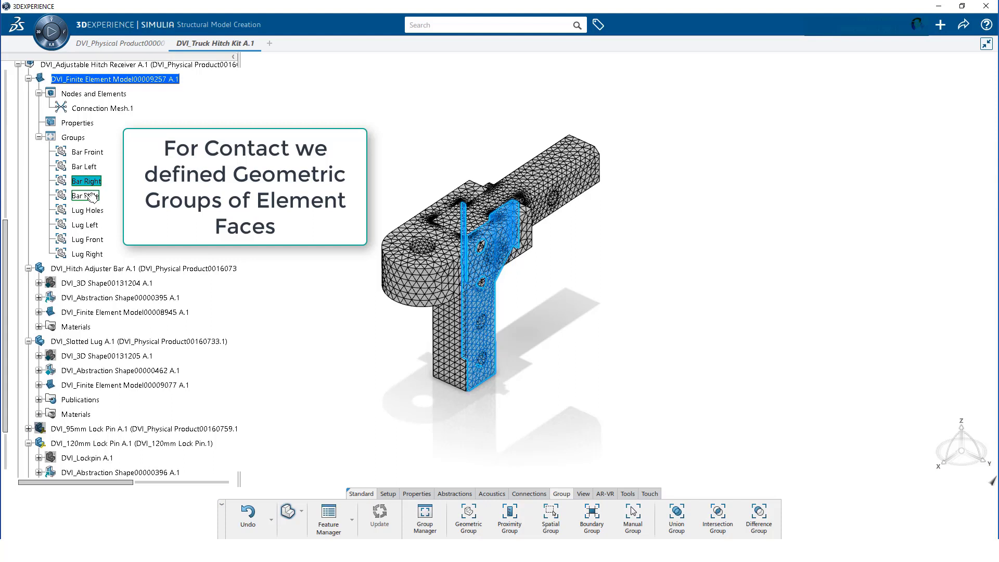
click(91, 196)
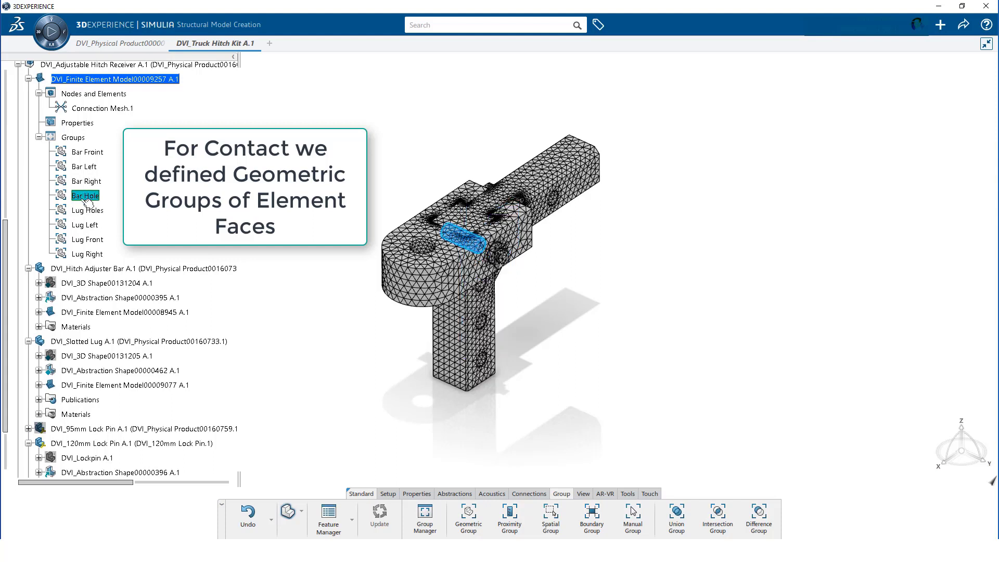
click(90, 225)
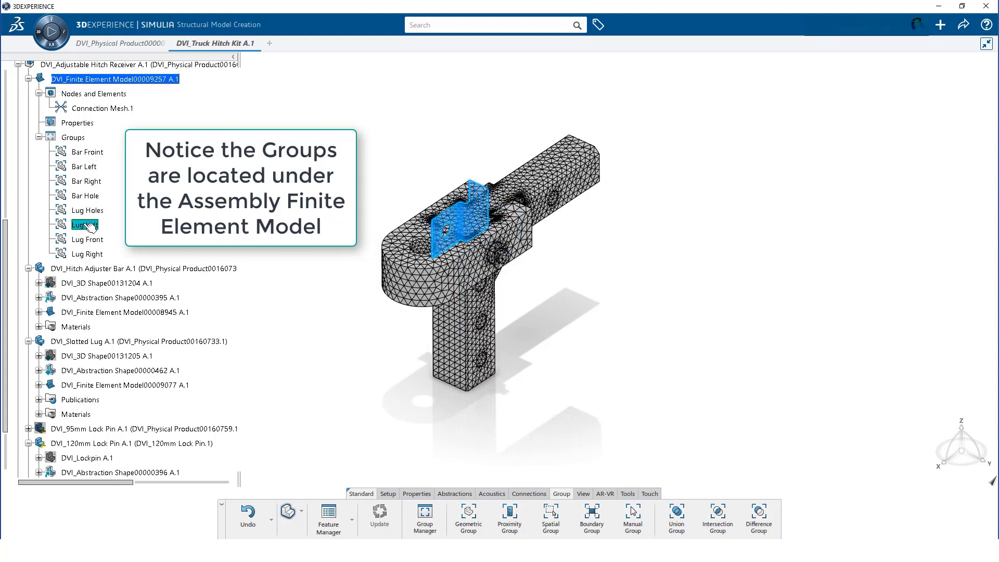
click(86, 240)
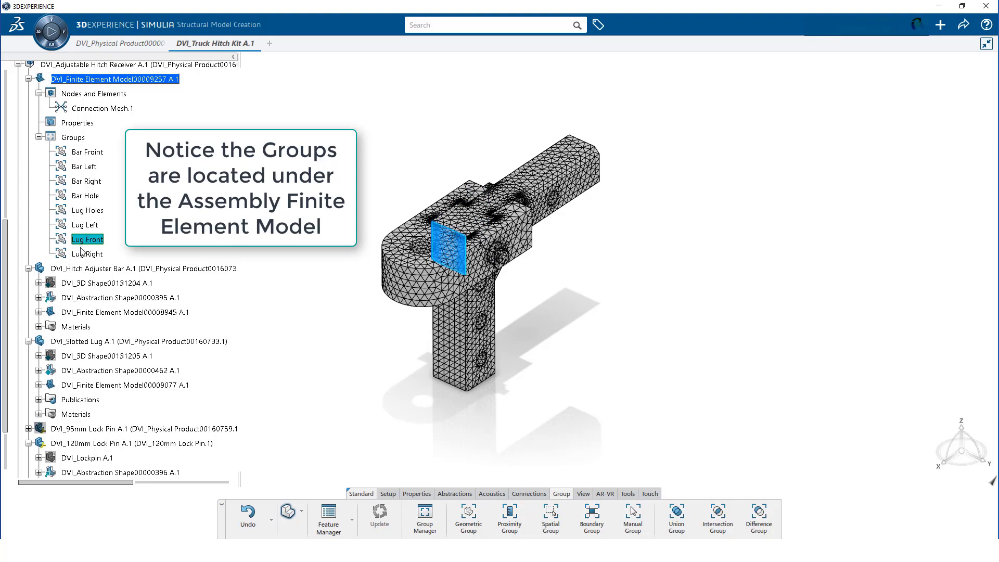
click(87, 254)
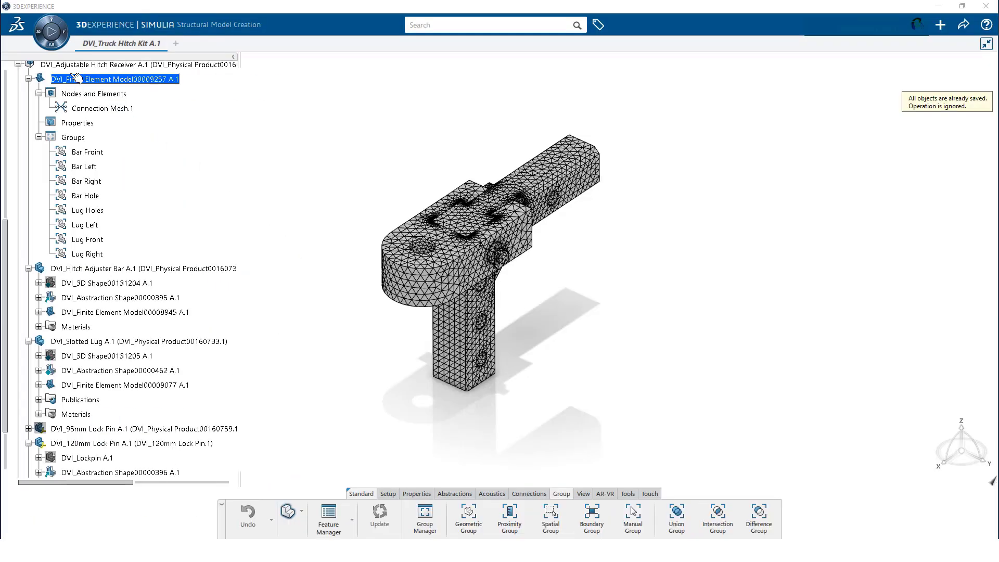
- Switch to the Mechanical Scenario app and create a physics simulation of type Structural for the hitch receiver
click(52, 44)
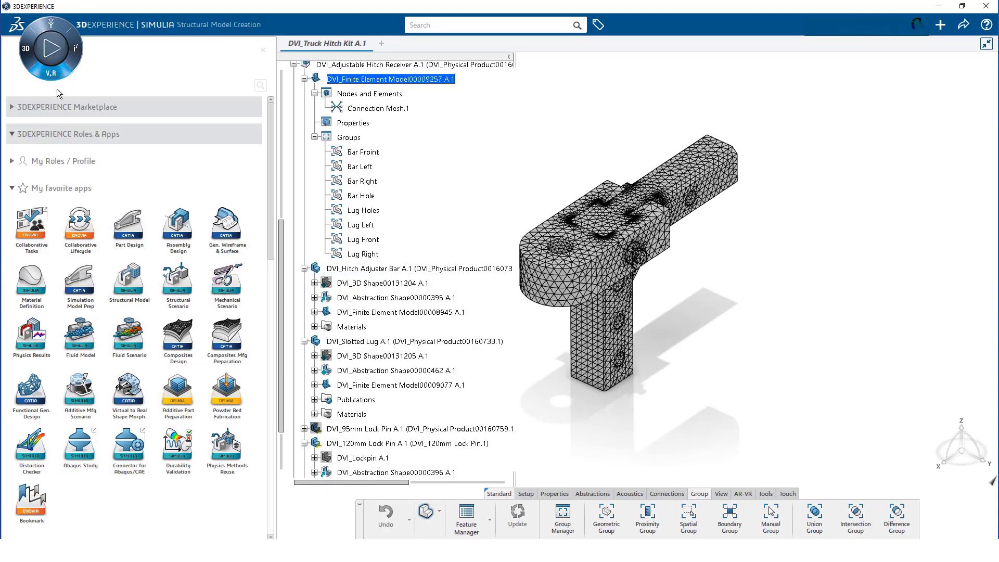
click(228, 293)
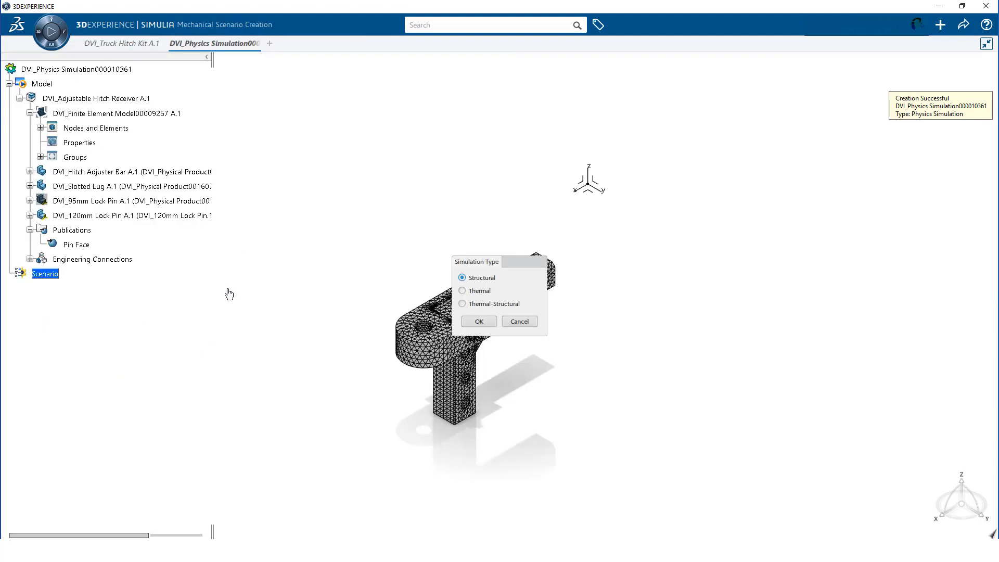
click(479, 322)
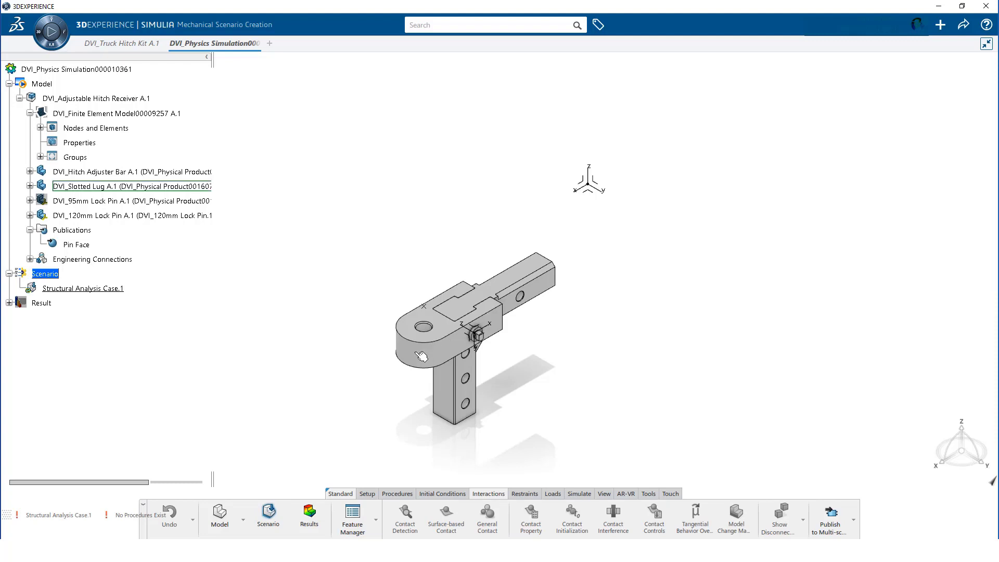
- Assign the existing assembly finite element model, DVI_Finite Element Model00009257, to the structural analysis case
click(366, 494)
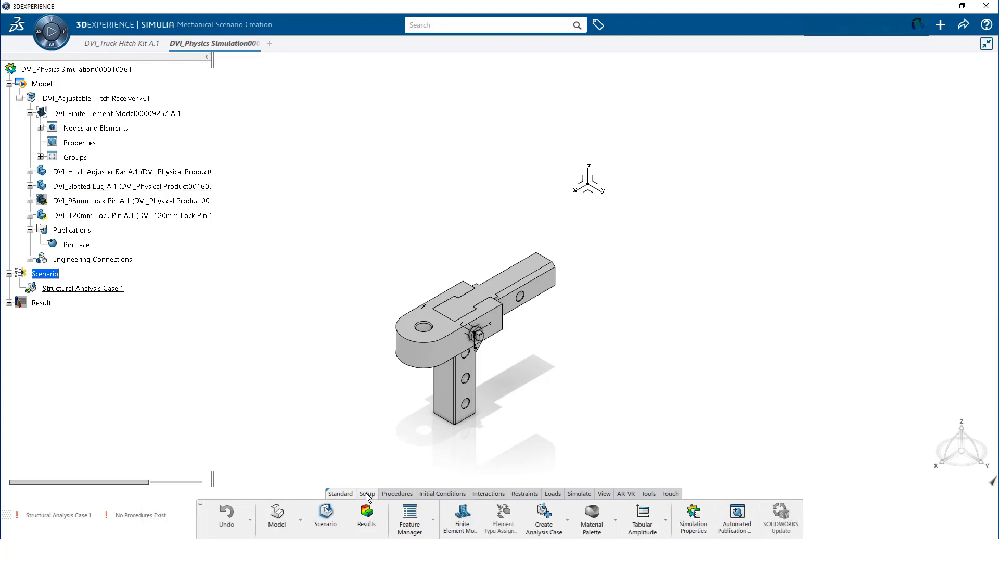
click(462, 518)
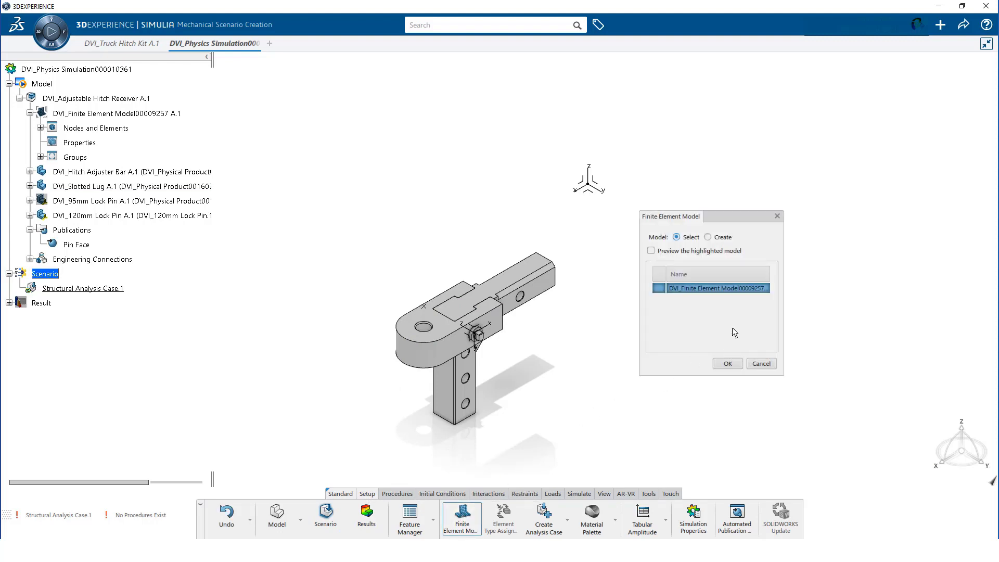
drag(785, 311, 838, 310)
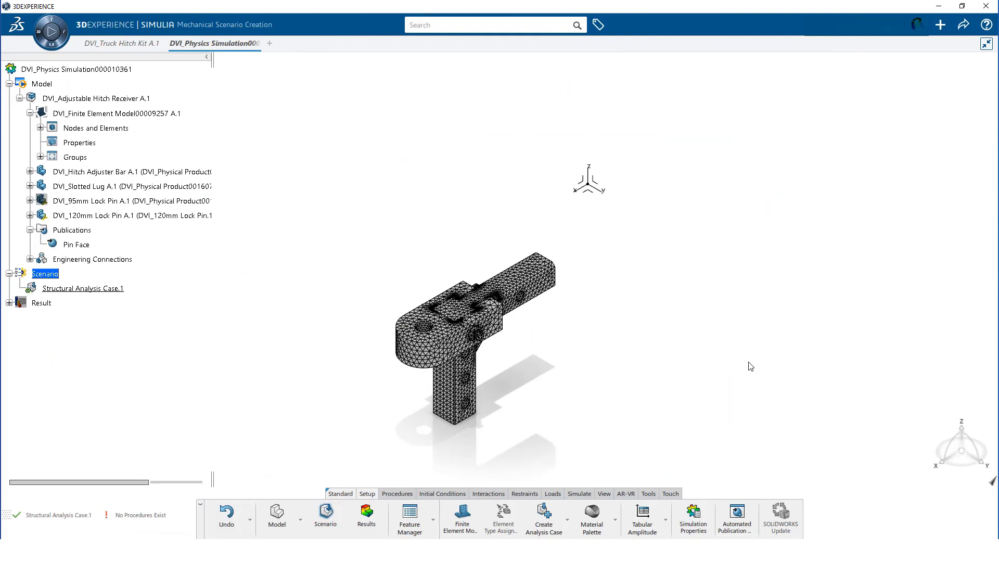
- Add an implicit dynamic step with a maximum of 1000 increments and the Quasi-static application
click(404, 499)
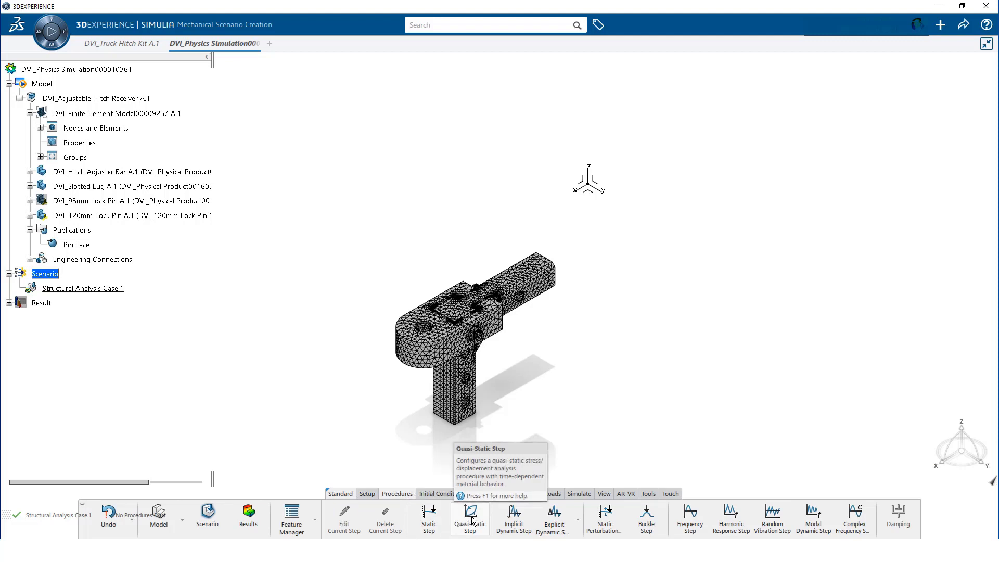
click(514, 519)
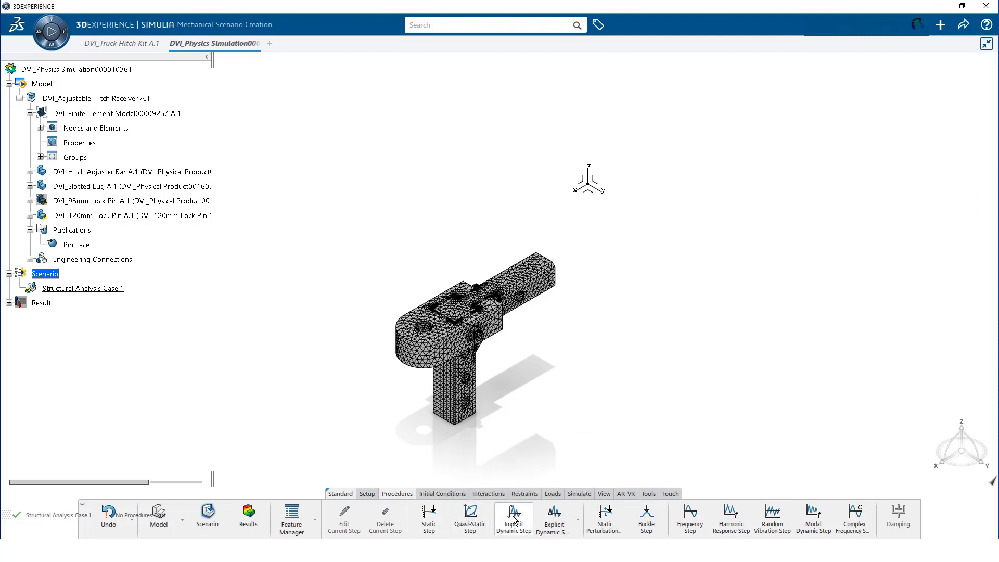
click(741, 292)
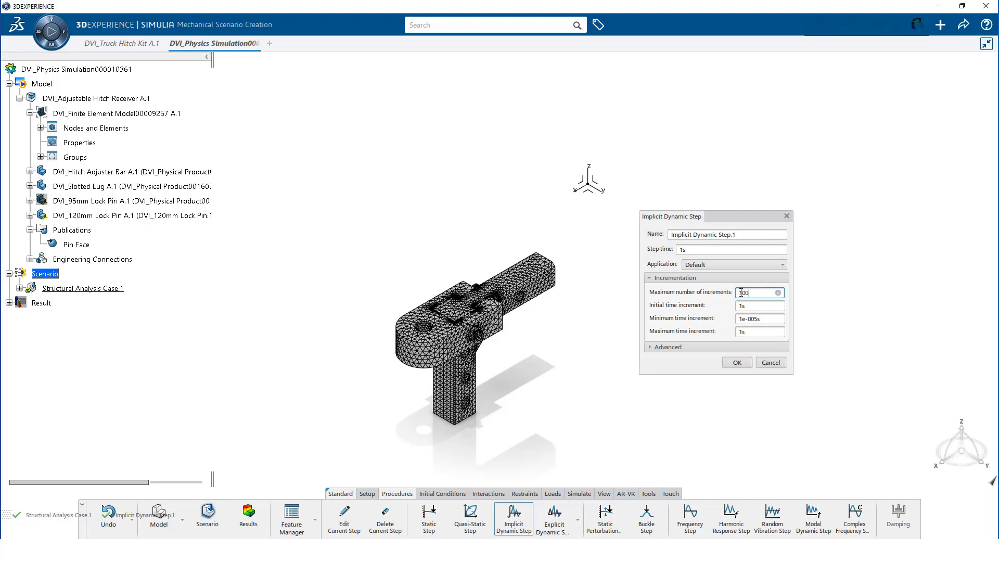
click(738, 262)
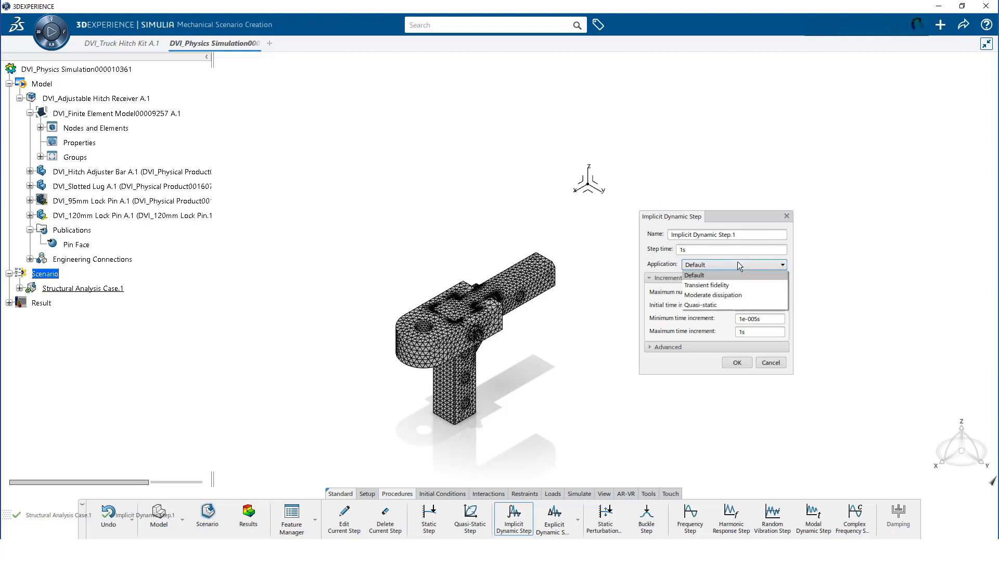
click(714, 304)
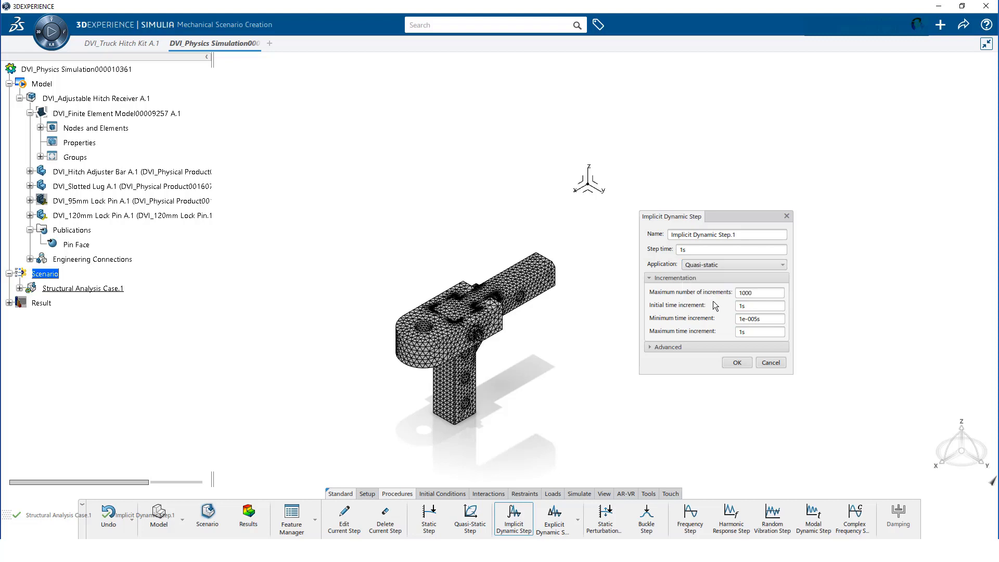
- Set the dynamic step's initial time increment to 0.001 s and its minimum time increment to 1e-8 s
click(740, 306)
text(0)
text(.001)
click(746, 316)
text(1e-8)
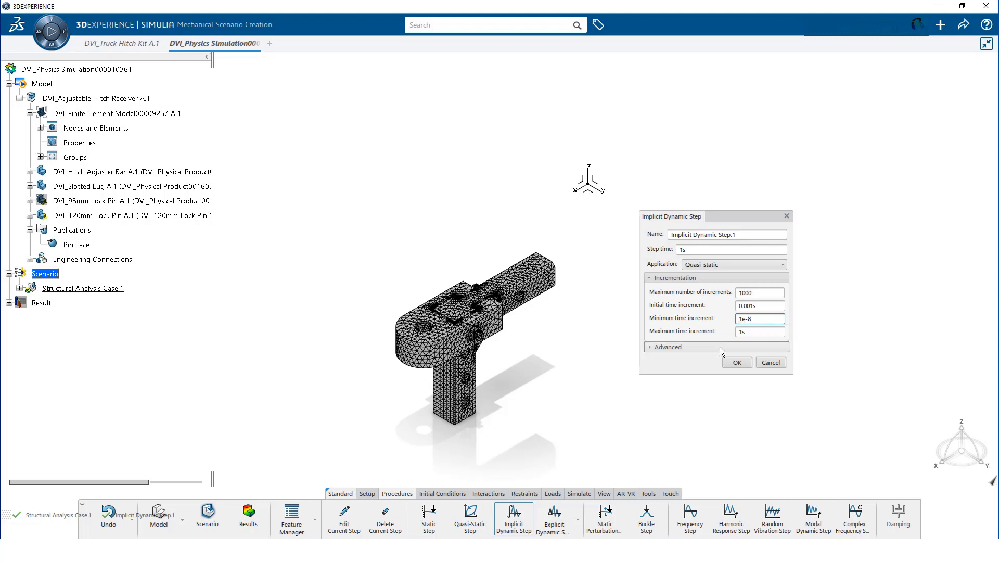
- Set the dynamic step's matrix storage to Unsymmetric and finish the step definition
click(720, 347)
click(716, 377)
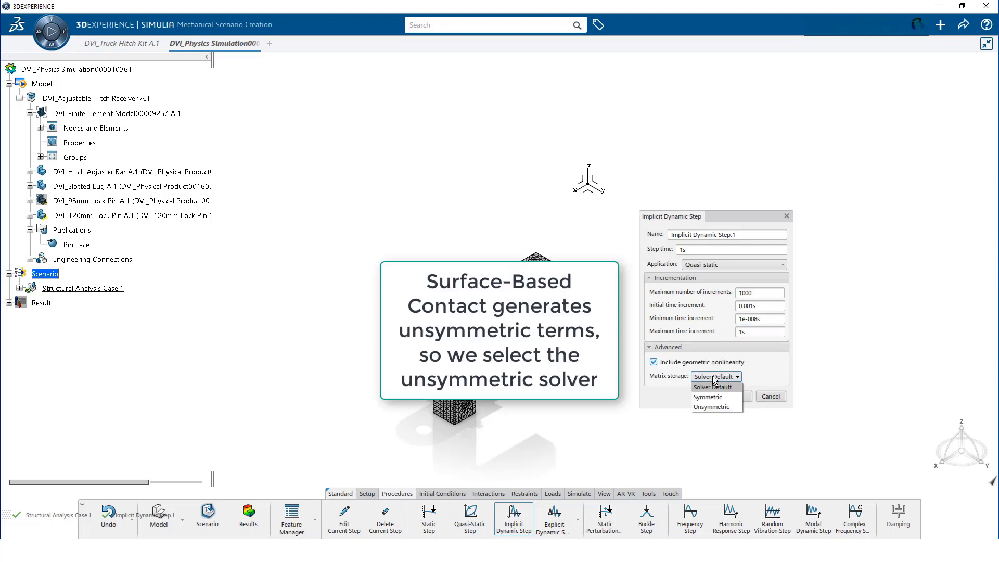
click(711, 407)
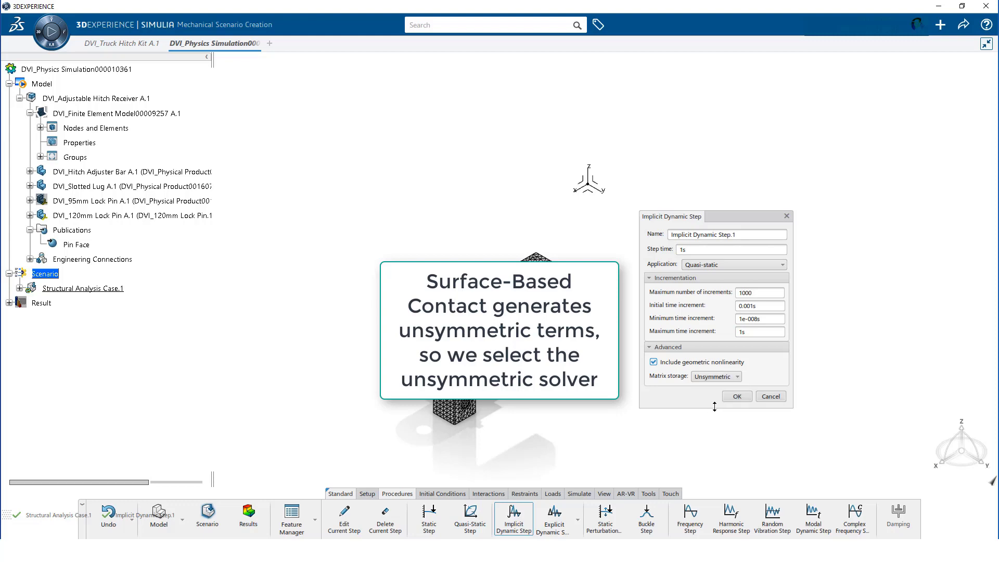
click(737, 397)
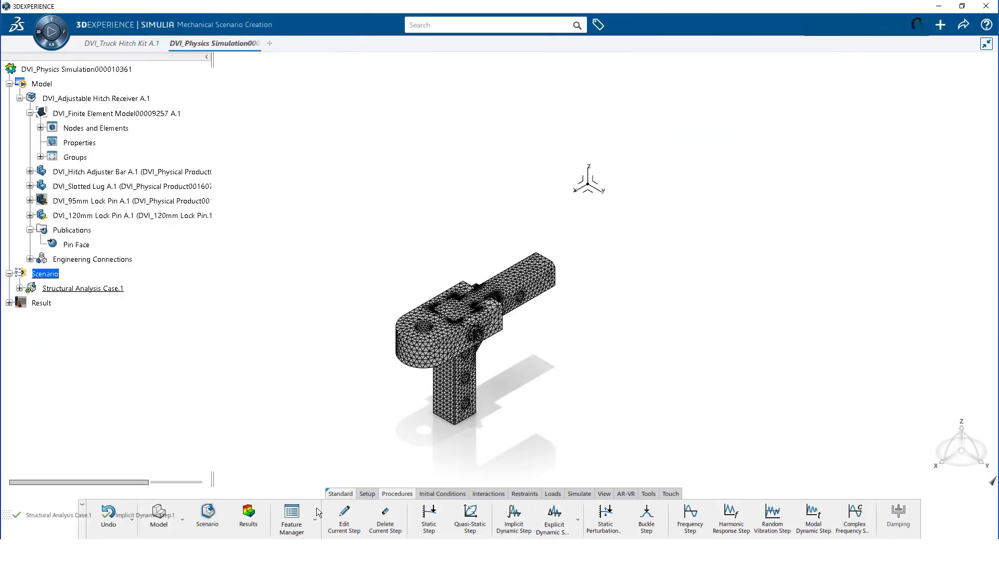
- Edit the Global Element Types assignment so that parabolic tetrahedrons use the C3D10 formulation
click(297, 522)
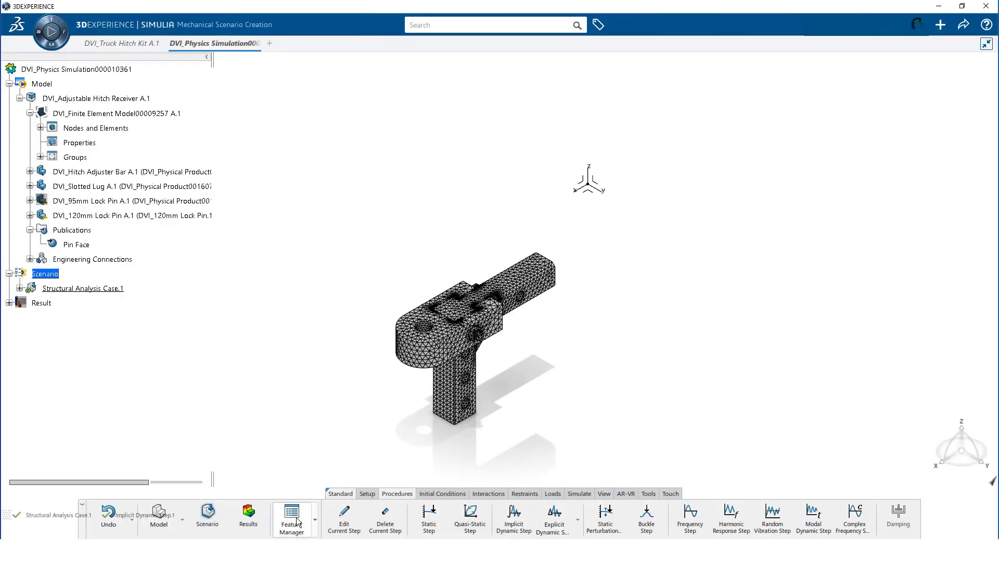
click(308, 150)
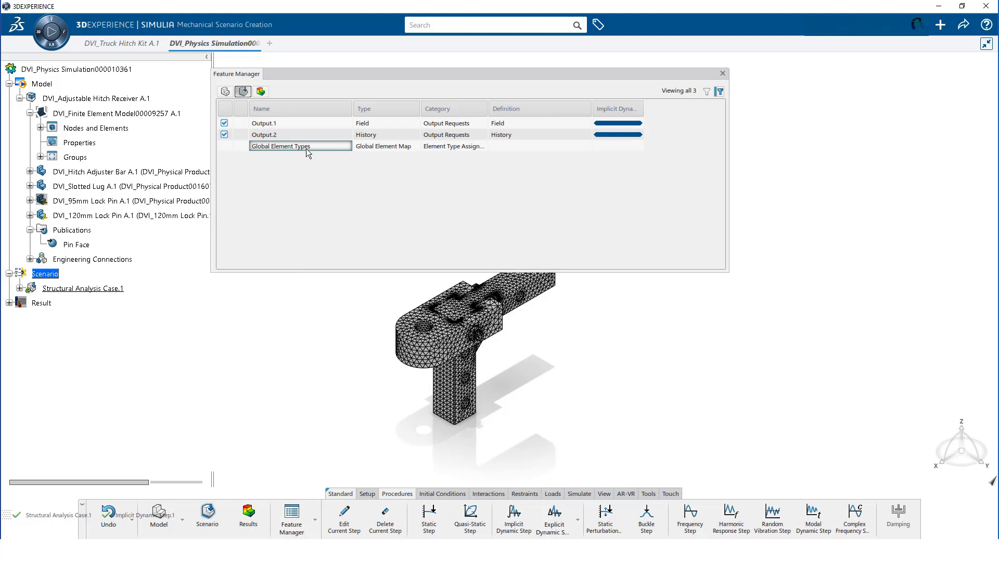
right_click(308, 149)
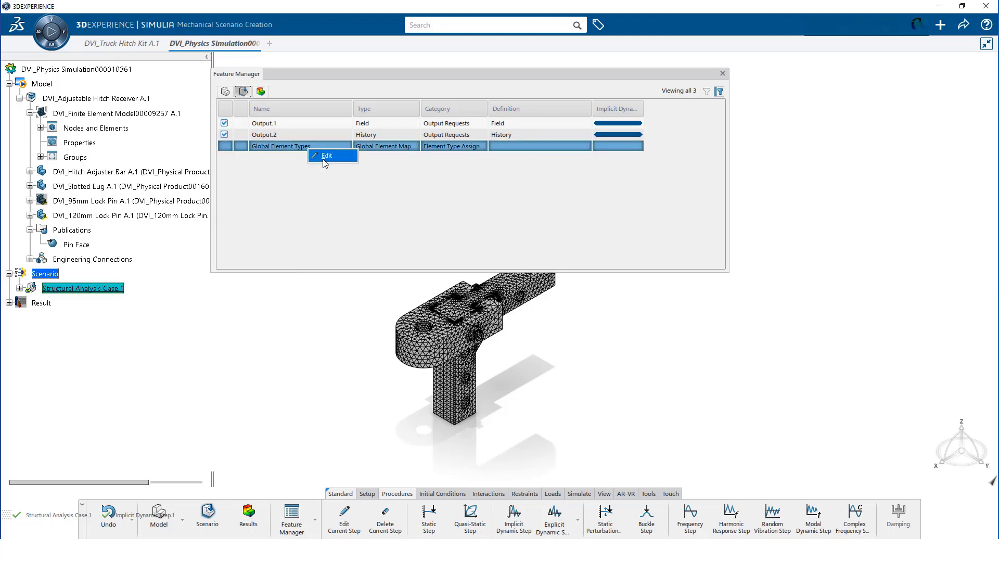
click(327, 157)
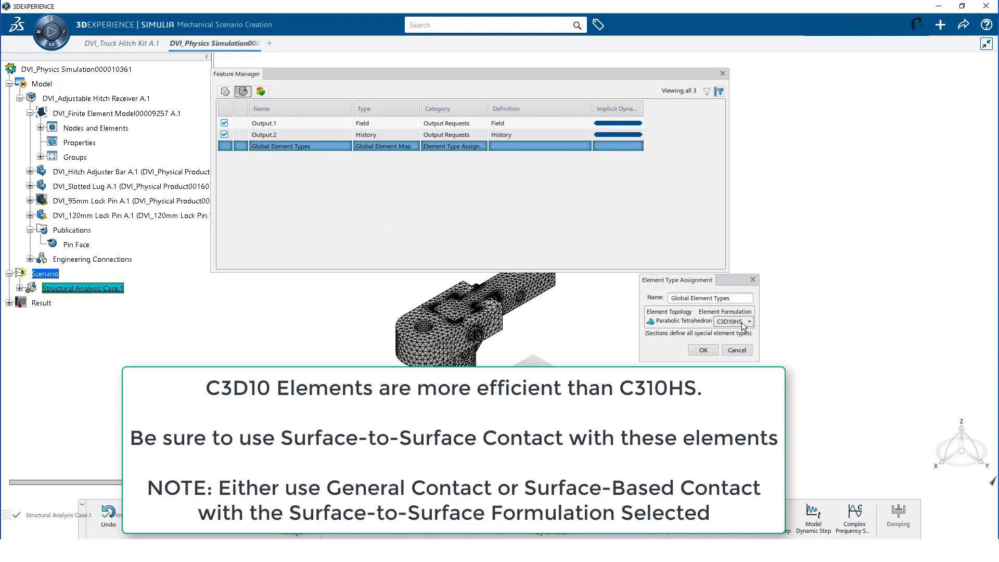
click(747, 324)
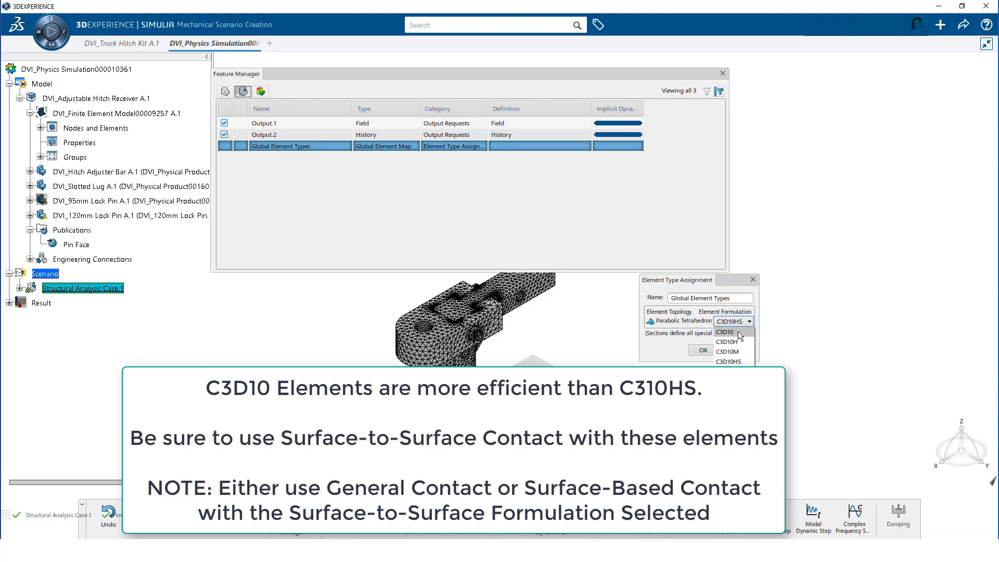
click(738, 332)
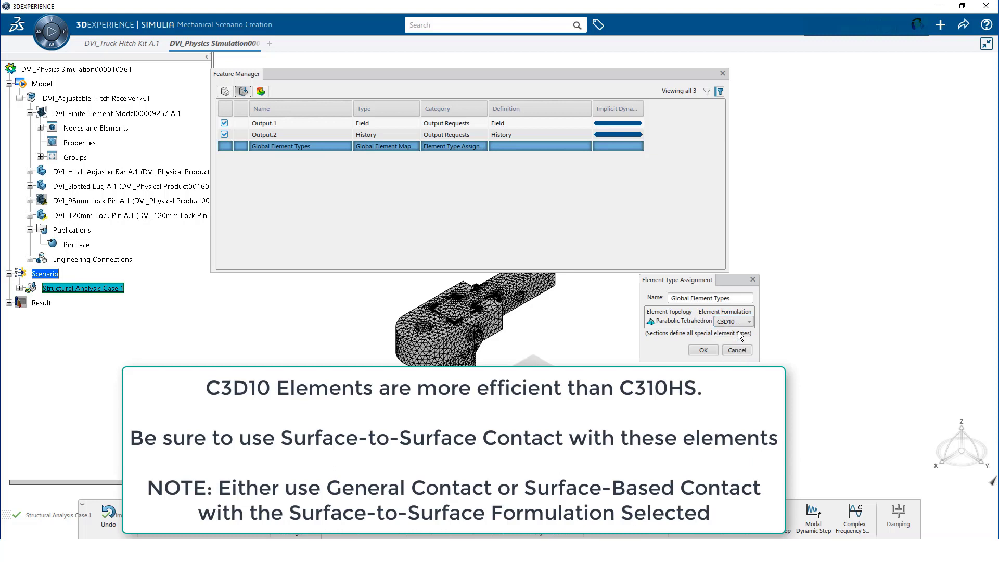
click(703, 350)
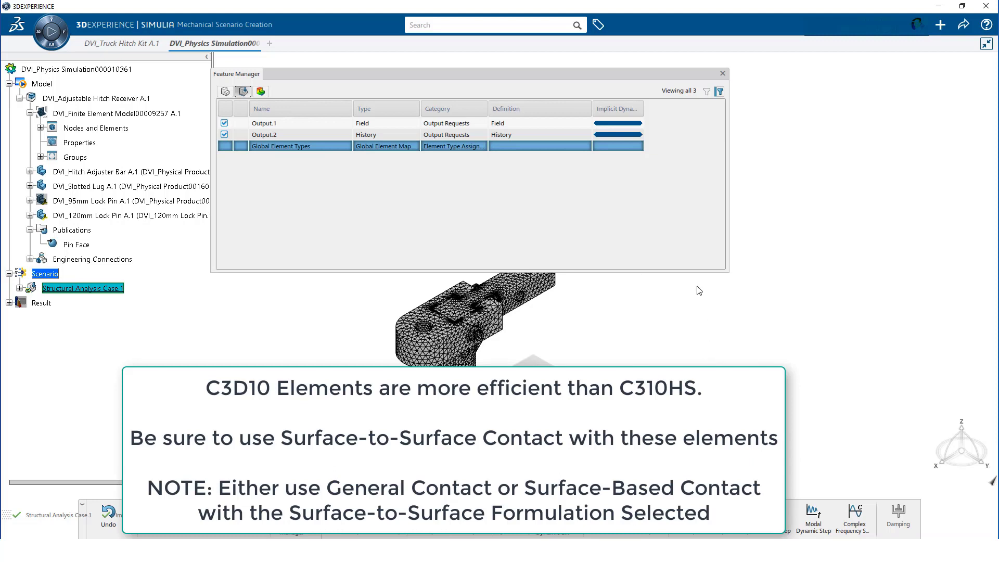
click(722, 74)
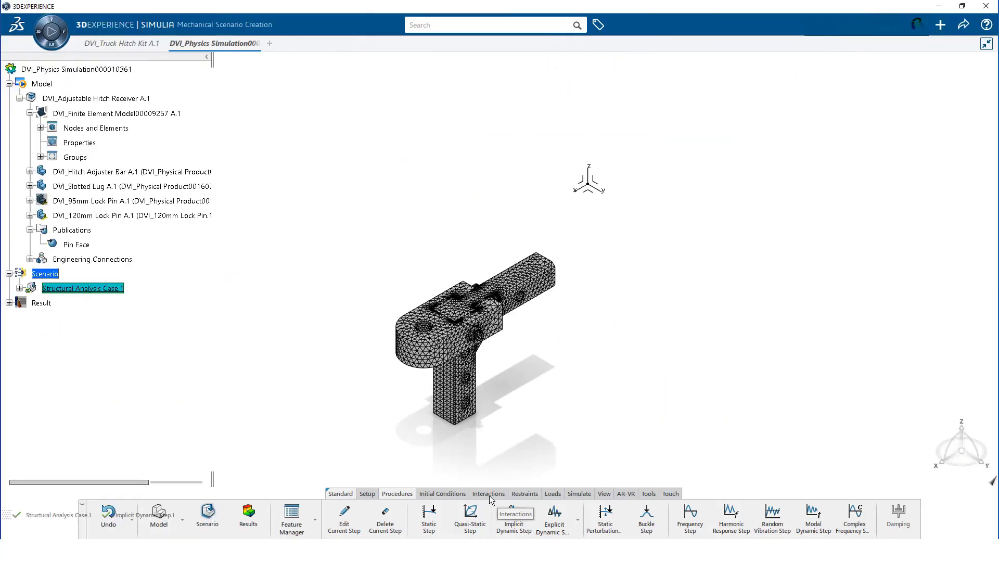
- Create a contact property with Coulomb tangential behavior, Penalty enforcement and a friction coefficient of 0.1
click(489, 495)
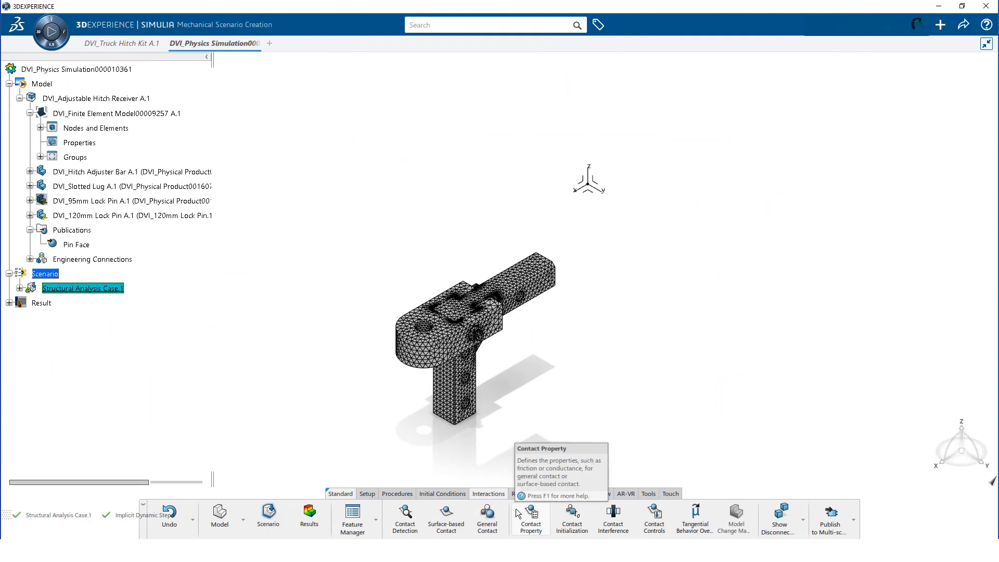
click(527, 515)
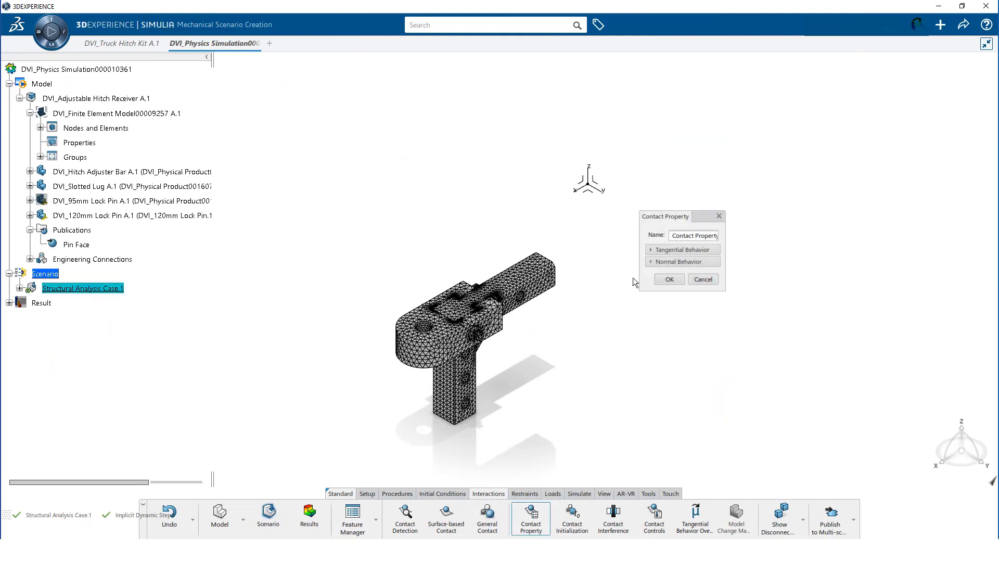
click(658, 251)
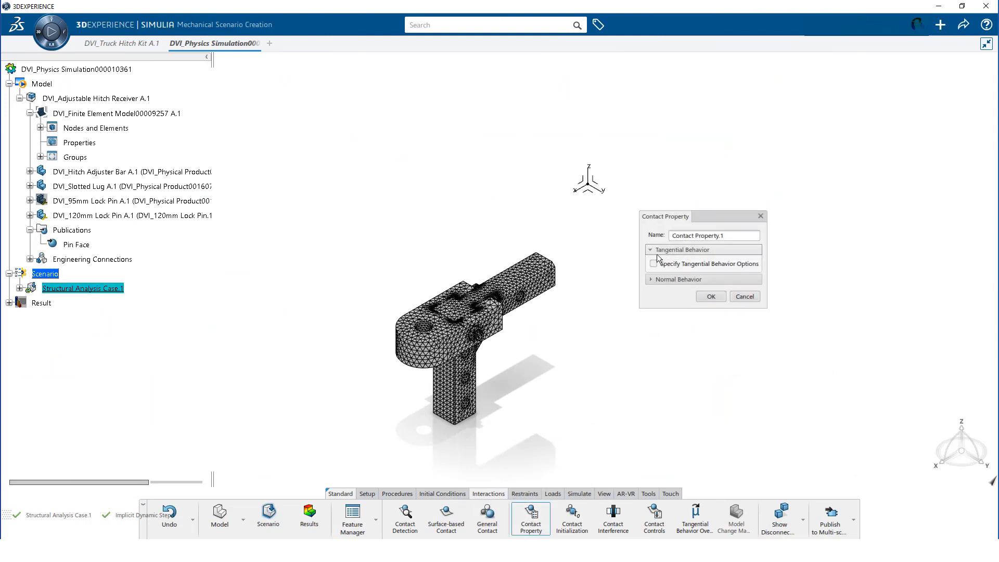
click(653, 264)
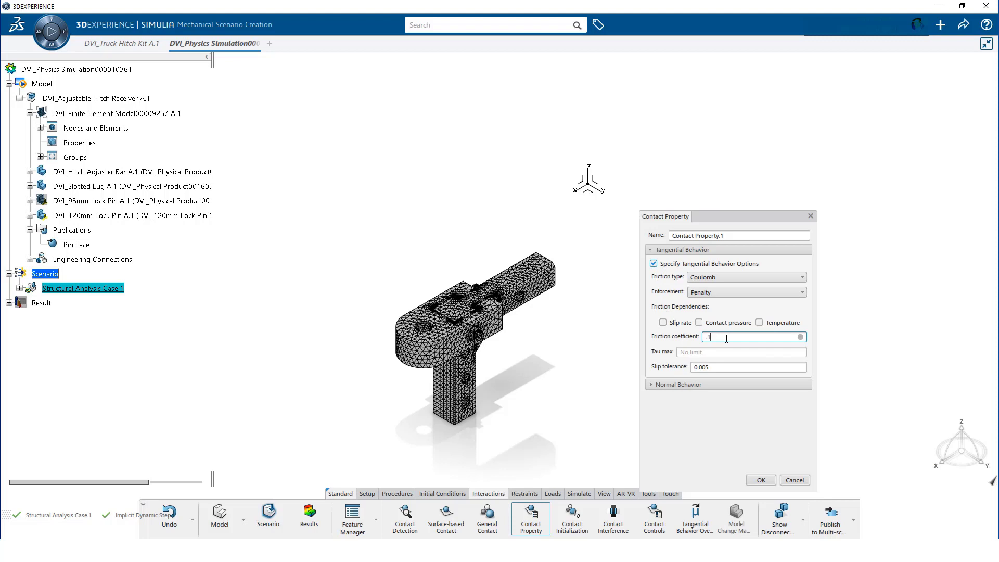
- Specify hard contact normal behavior with separation allowed and Penalty enforcement, and finish the contact property
click(711, 385)
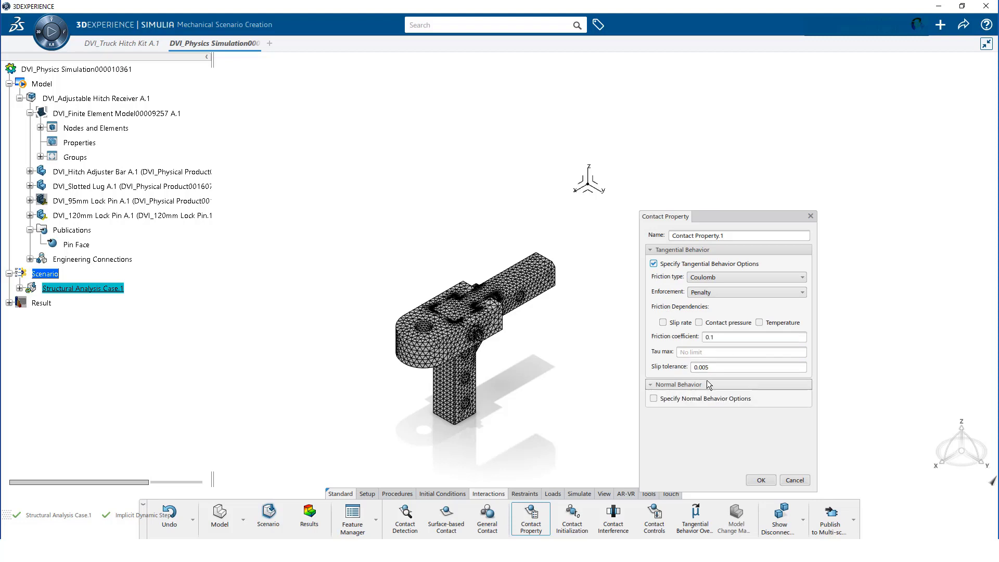
click(670, 400)
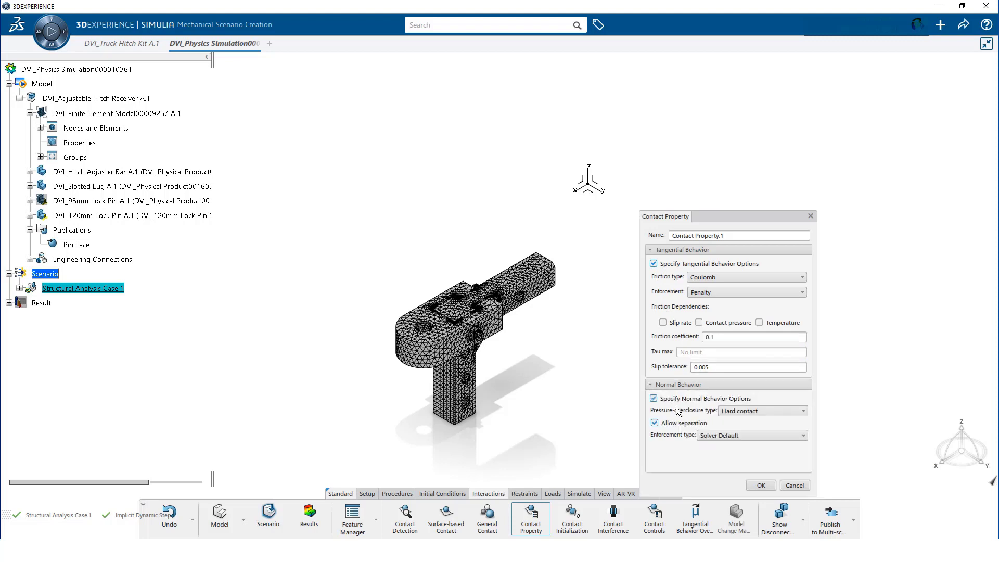
click(722, 435)
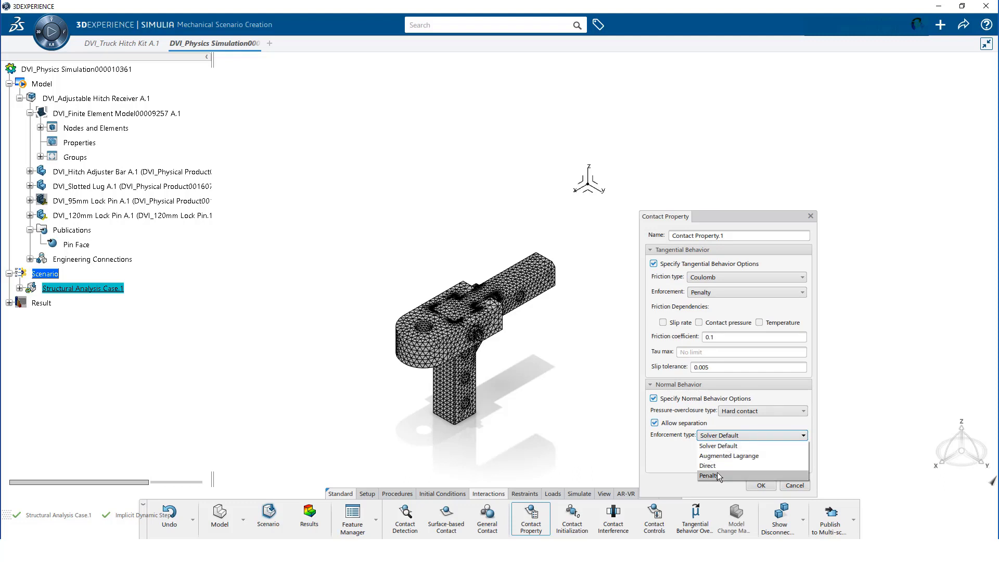
click(717, 475)
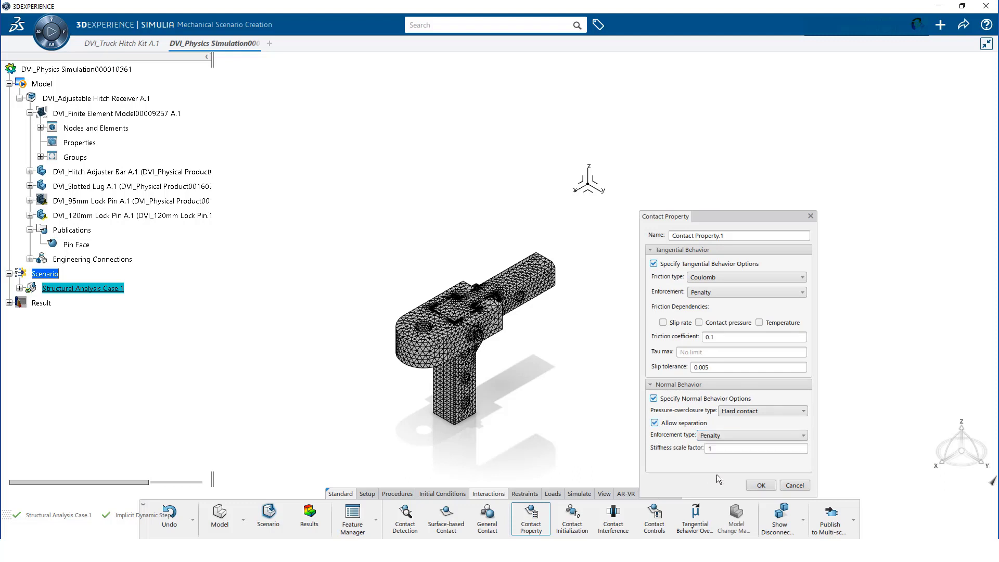
click(762, 485)
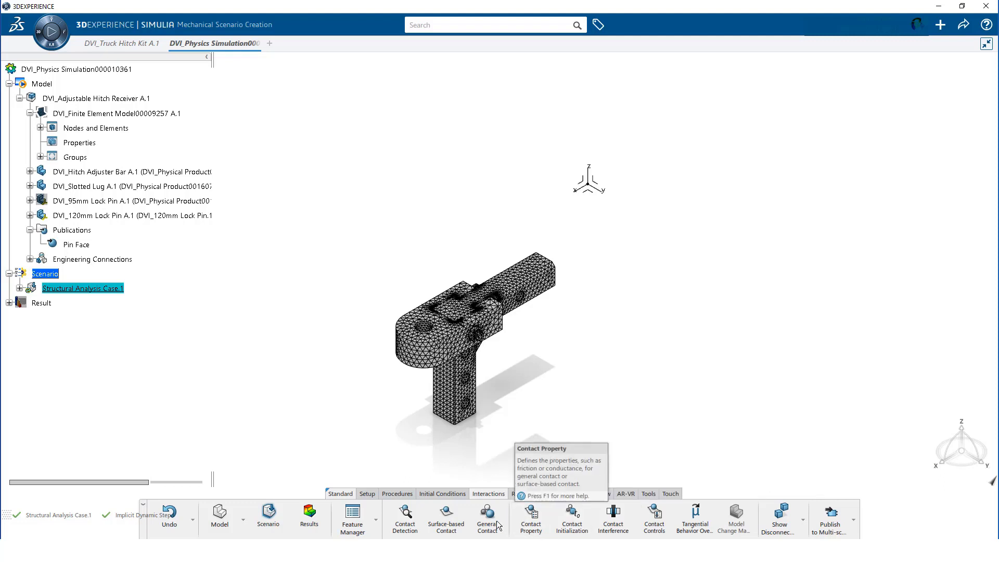
- Start a surface-based contact named Bar Front and assign the bar's front group as its master surface
click(448, 522)
drag(748, 234, 662, 241)
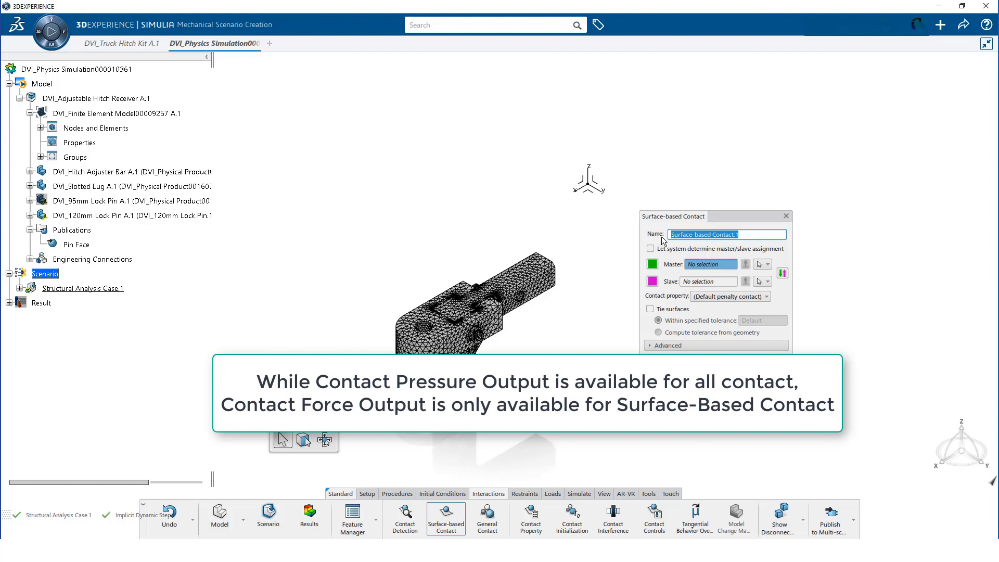
text(Bar Ft)
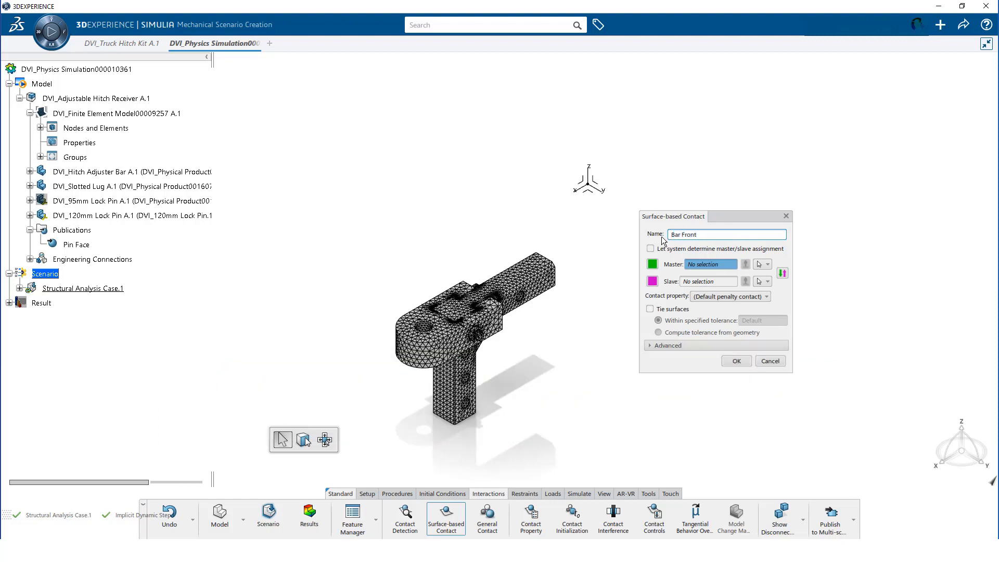
click(764, 264)
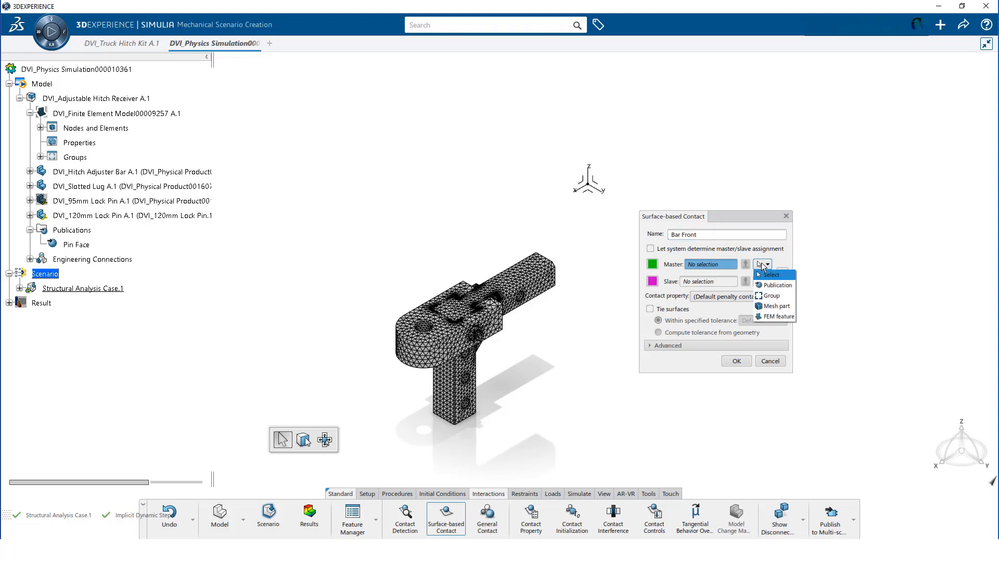
click(772, 296)
click(492, 277)
click(543, 359)
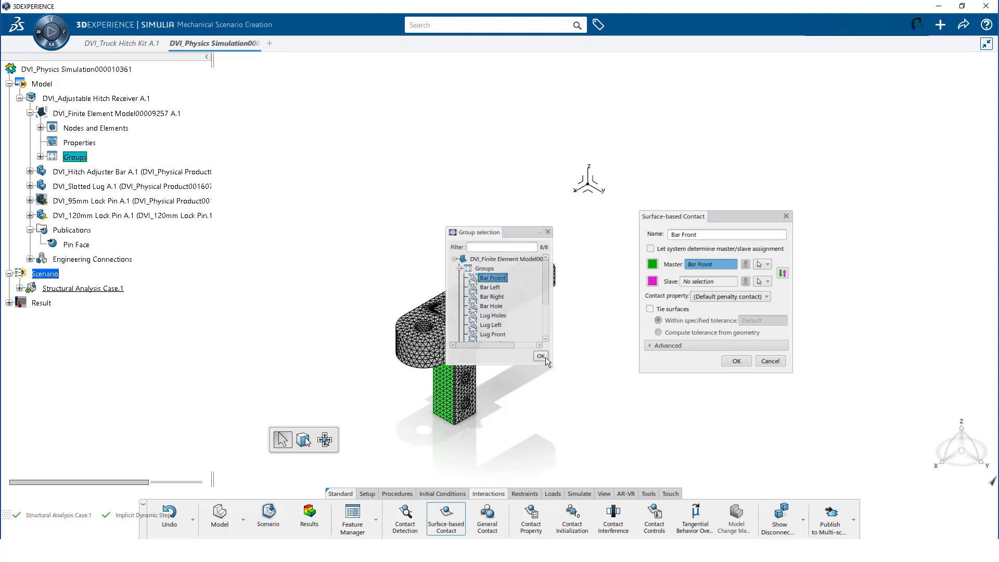
- Assign the Lug Front group as the slave surface of the Bar Front contact
click(700, 282)
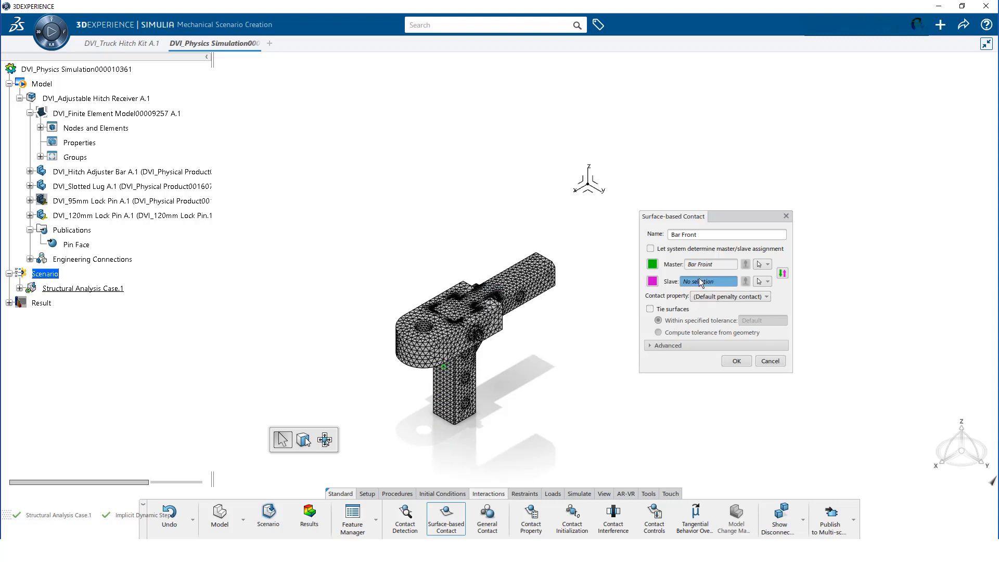
click(768, 282)
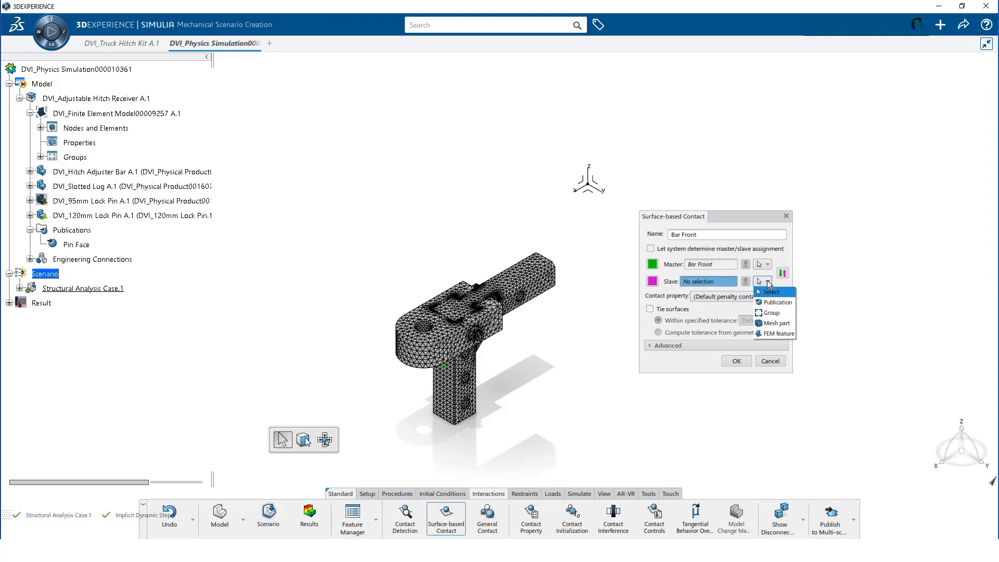
click(771, 313)
scroll(548, 292, down, 1)
click(497, 317)
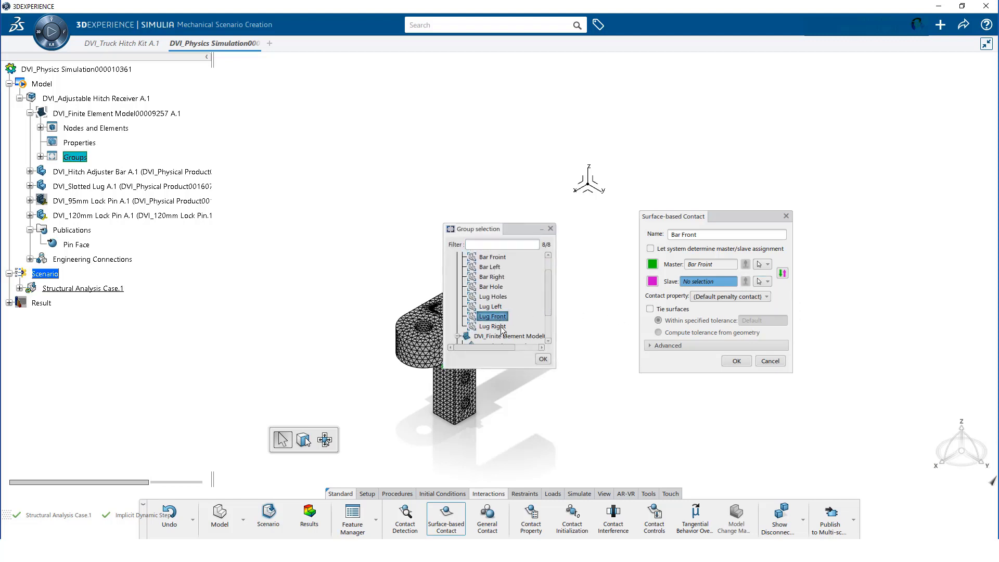
click(544, 359)
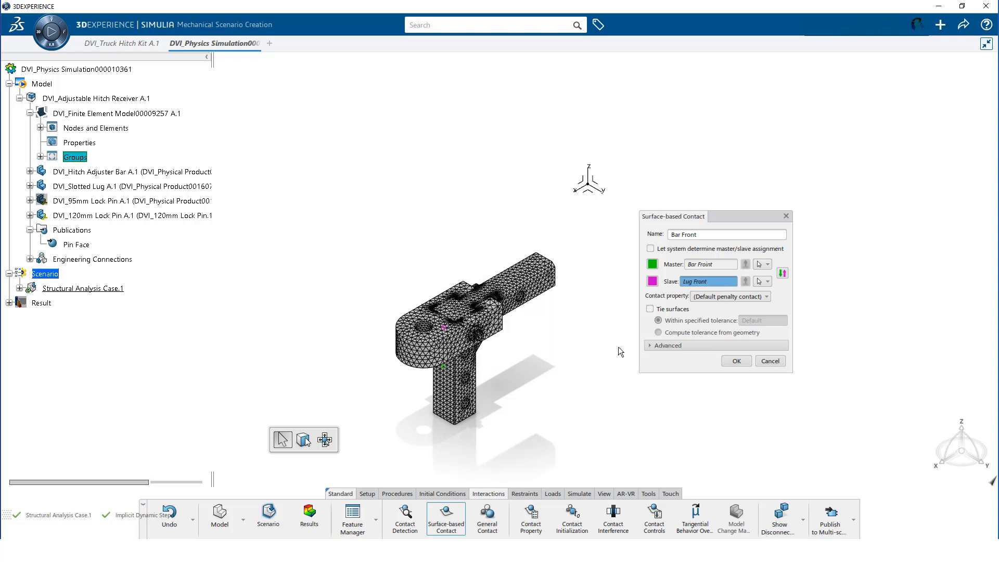
- Apply Contact Property.1 to the Bar Front contact, show its advanced discretization and adjustment options, and finish the contact
click(720, 298)
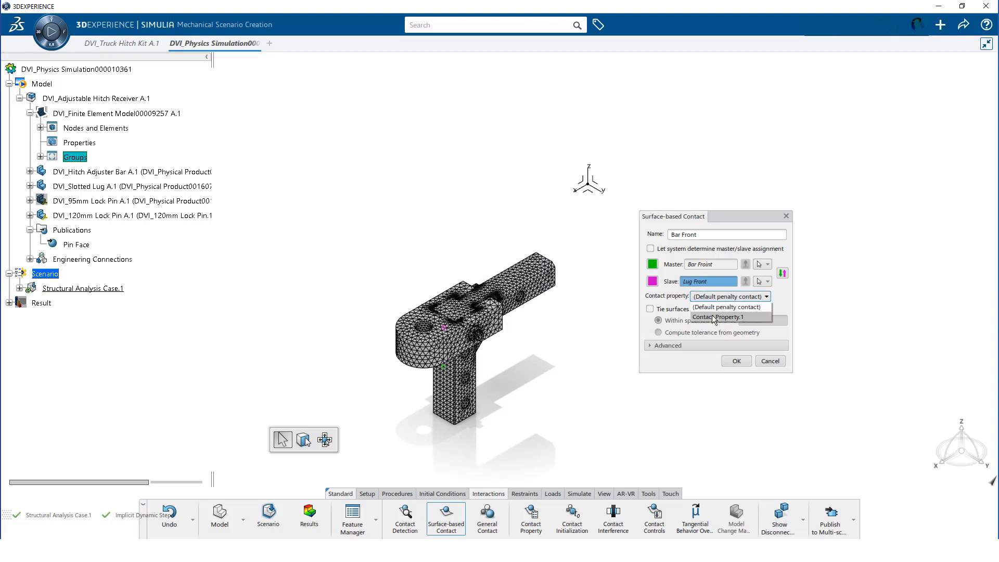
click(712, 315)
click(701, 346)
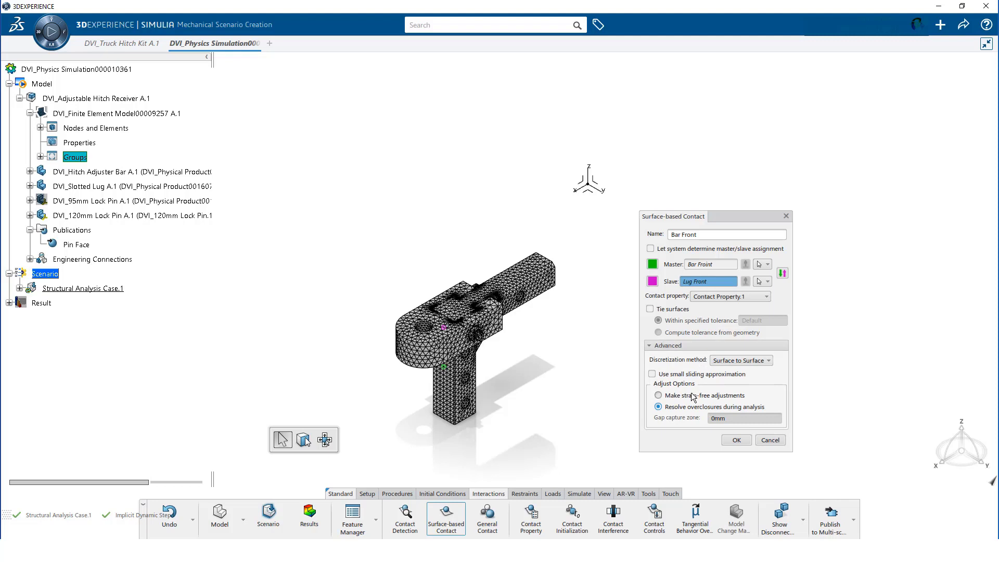
click(737, 440)
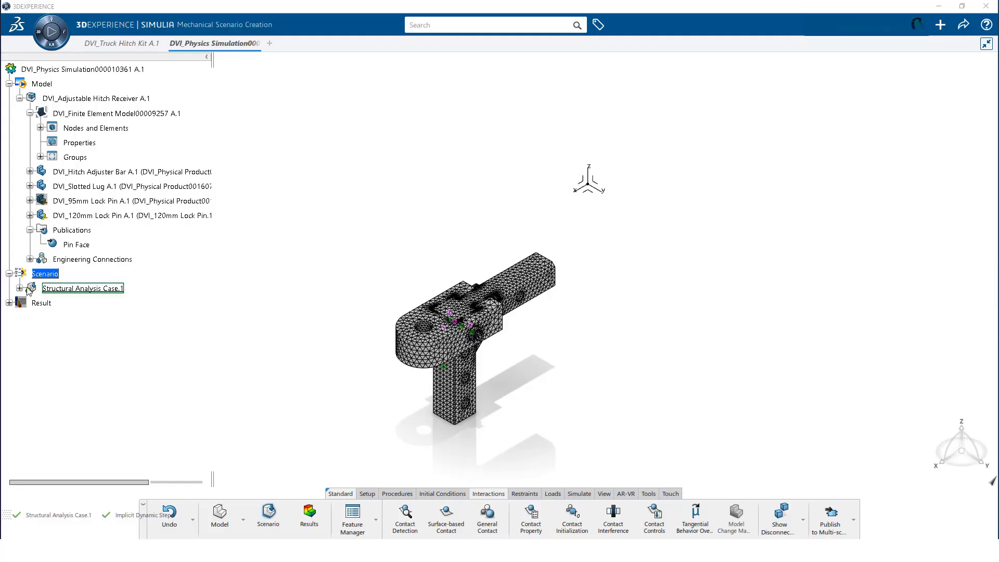
- Expand Structural Analysis Case.1 to examine its interactions, output requests and implicit dynamic step contents
click(19, 288)
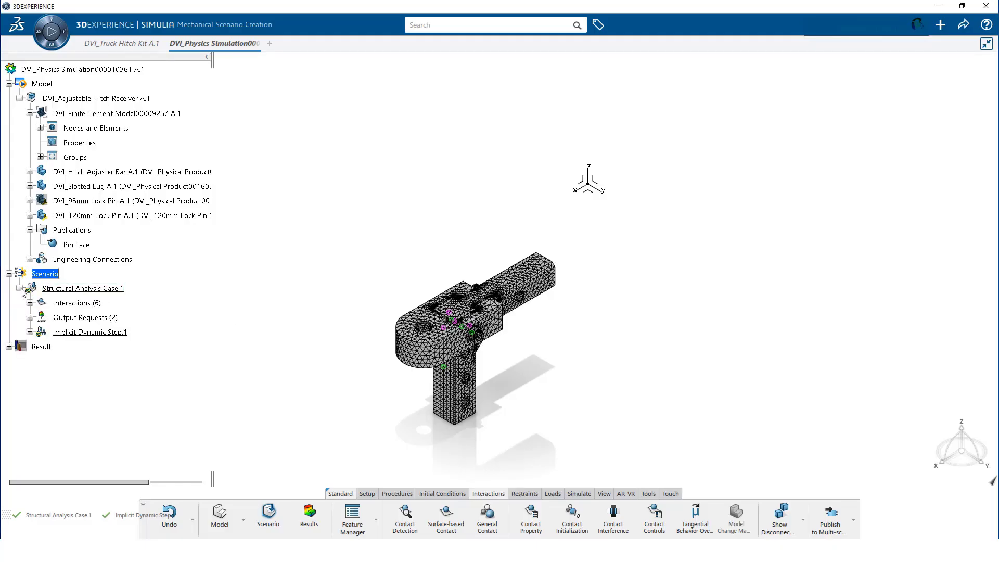
click(30, 303)
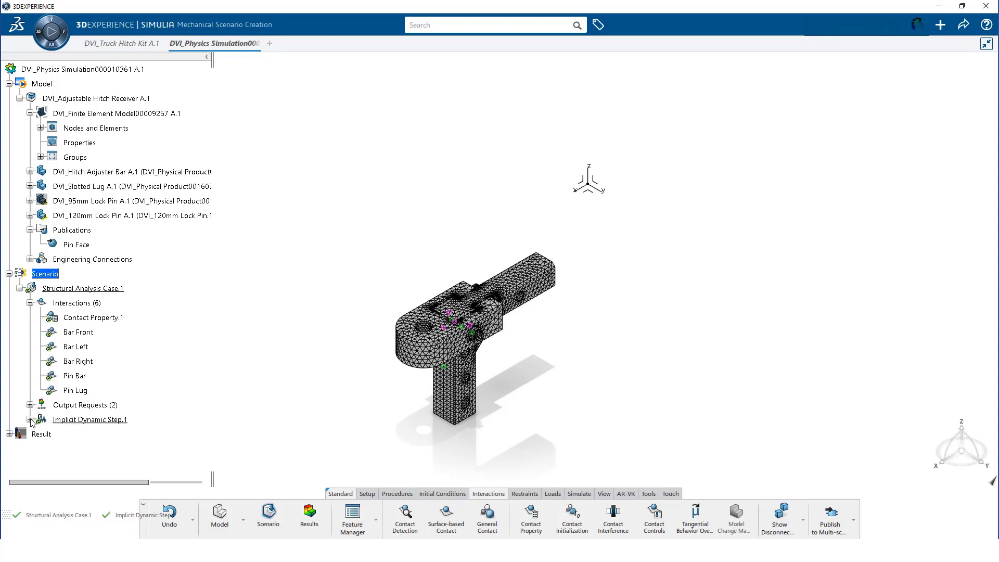
click(30, 420)
click(39, 343)
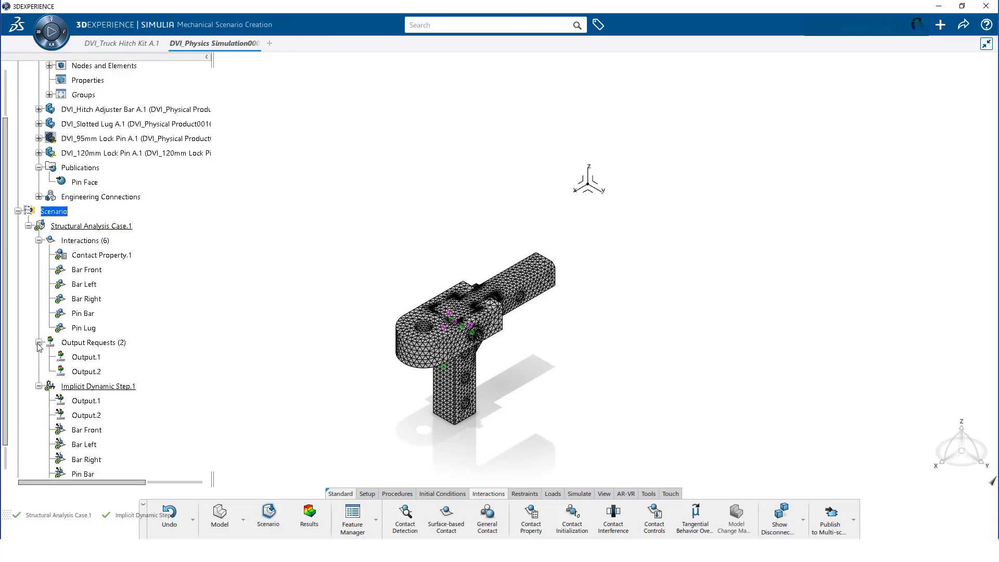
scroll(187, 292, down, 3)
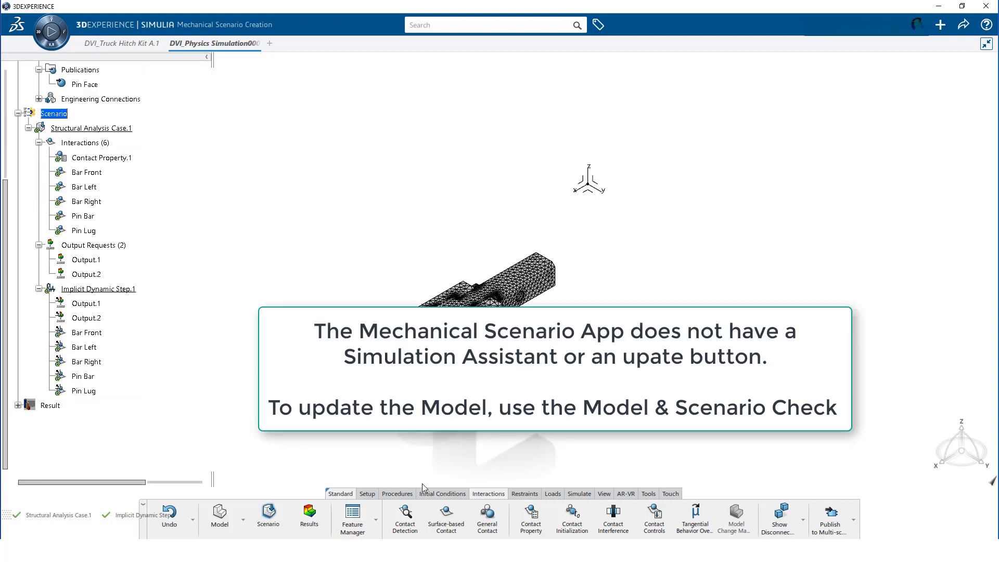
- Run the Model and Scenario Checks to update the model, and dismiss the status report
click(580, 494)
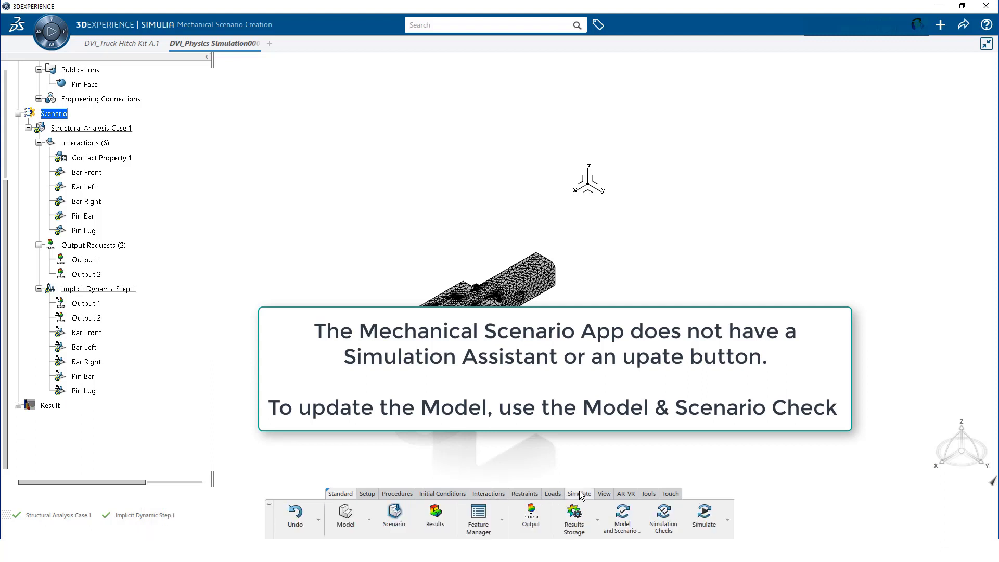
click(624, 519)
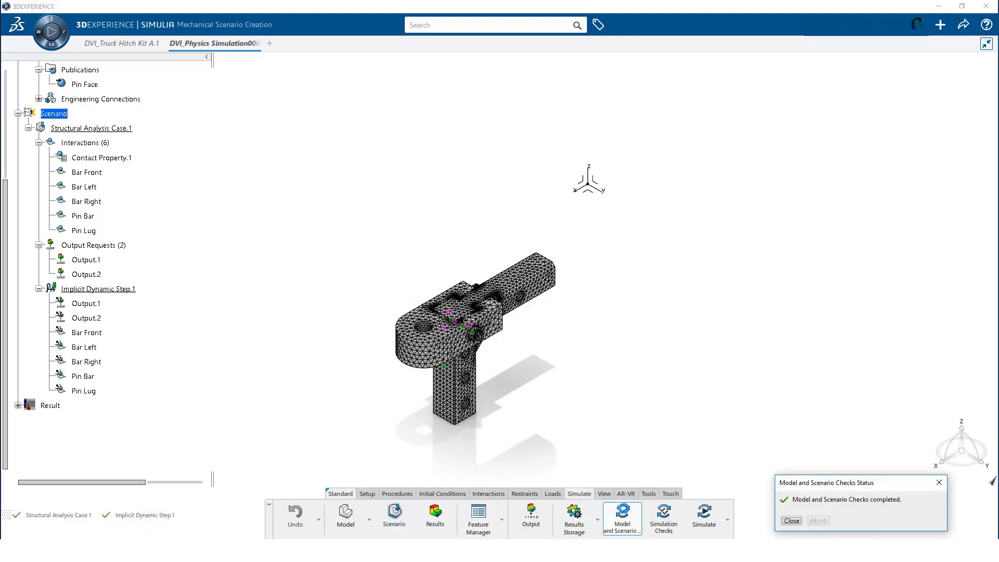
click(791, 521)
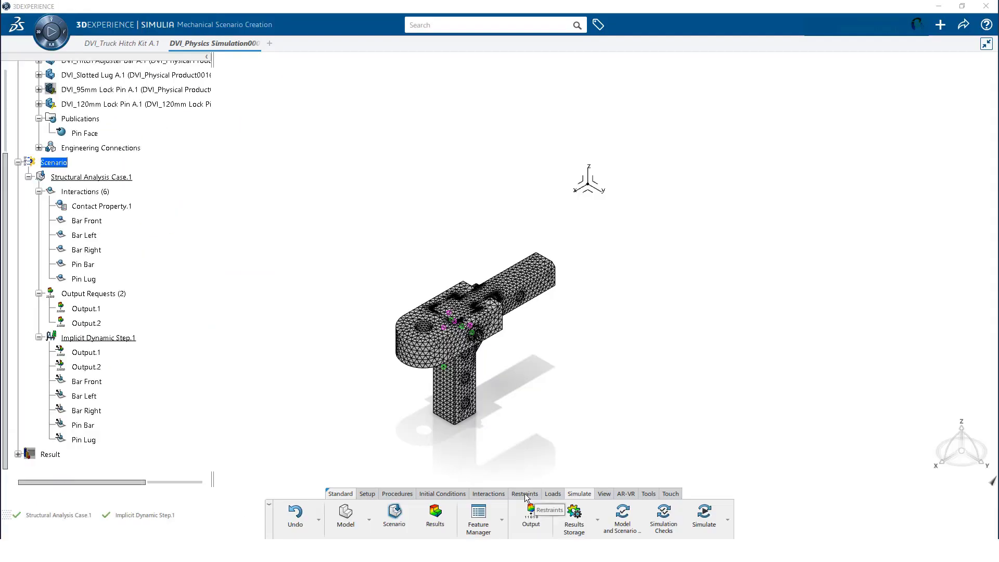
- Hide the finite element model of the Hitch Adjuster Bar so that its geometry faces can be selected
mouse_move(526, 498)
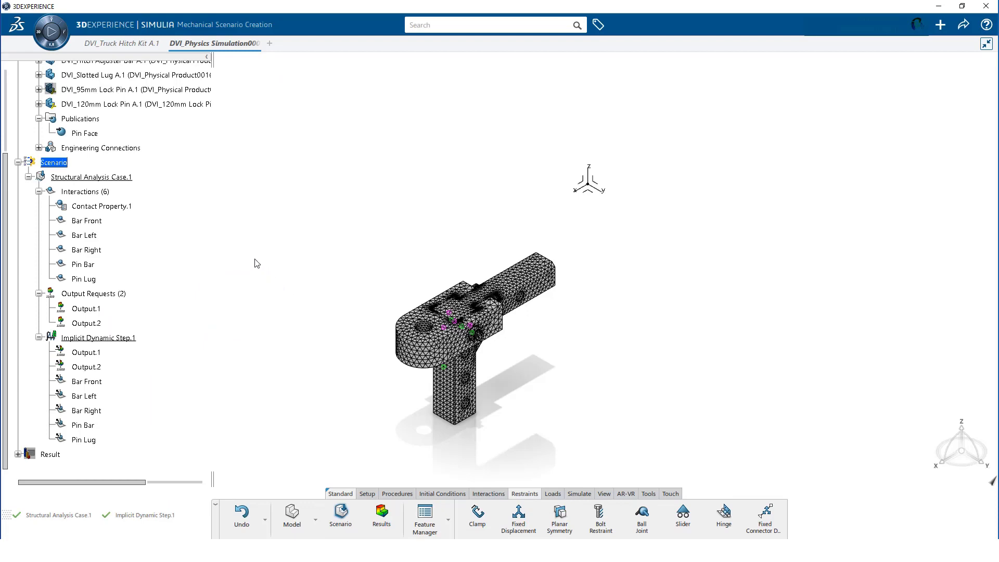
scroll(187, 206, up, 5)
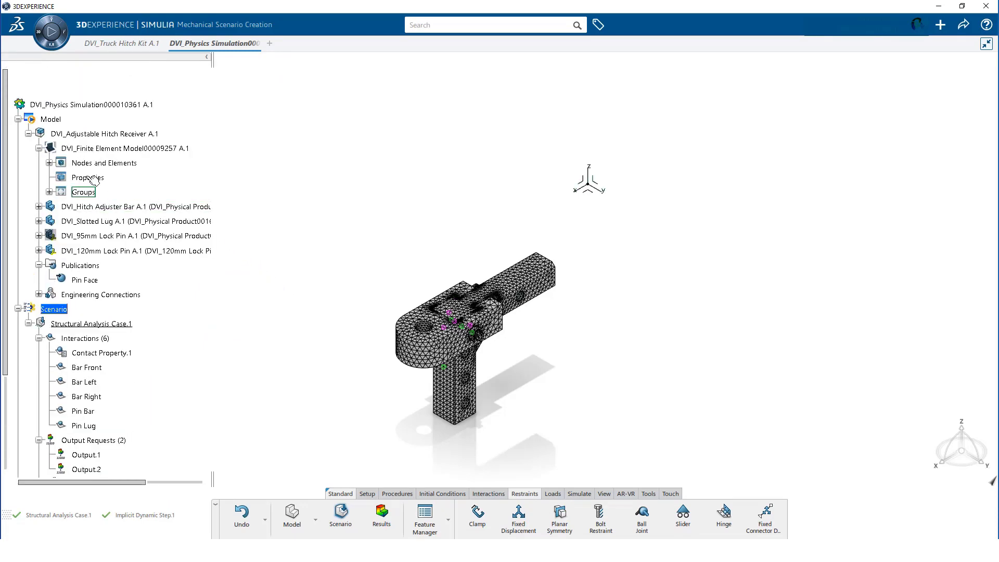
click(38, 207)
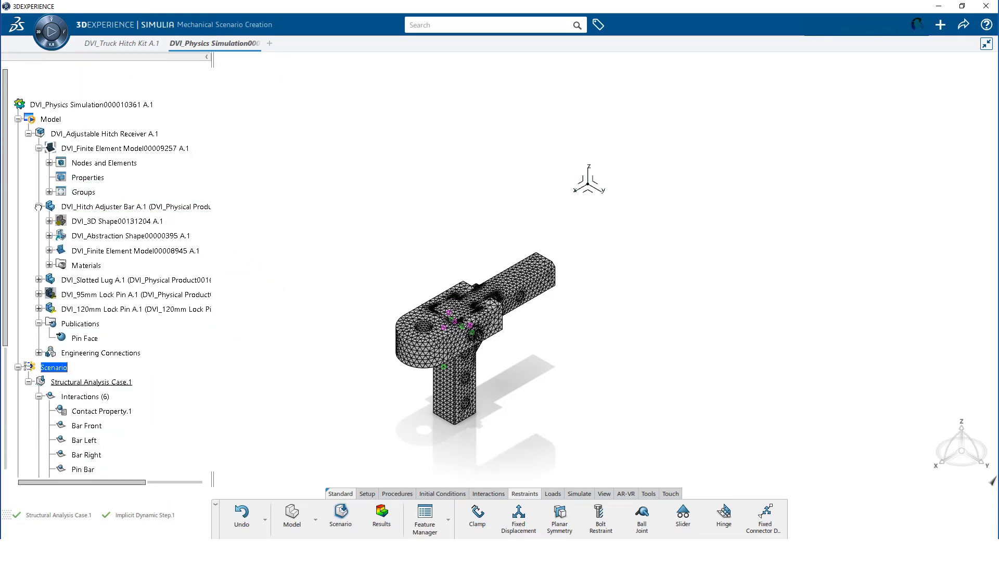
right_click(100, 253)
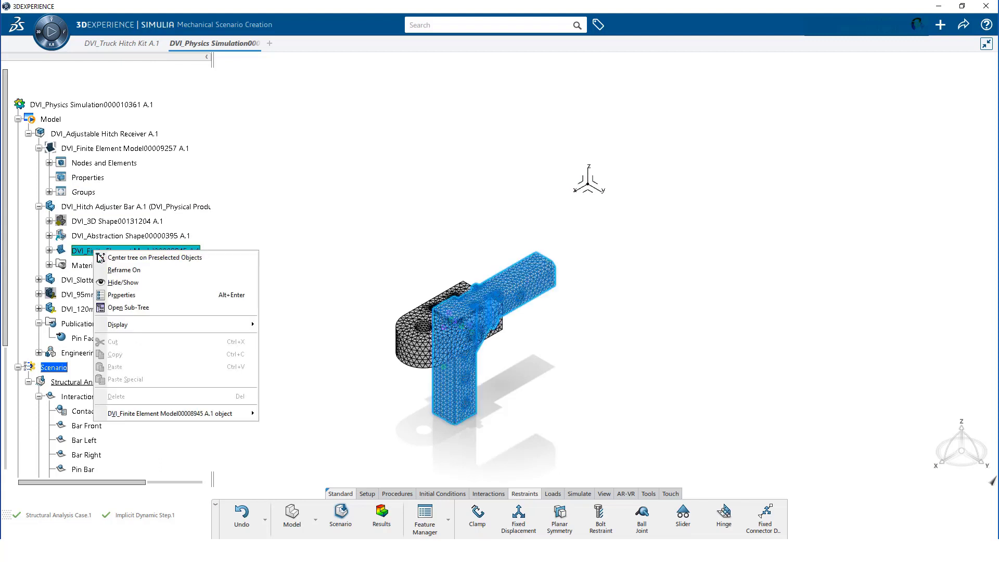
click(118, 277)
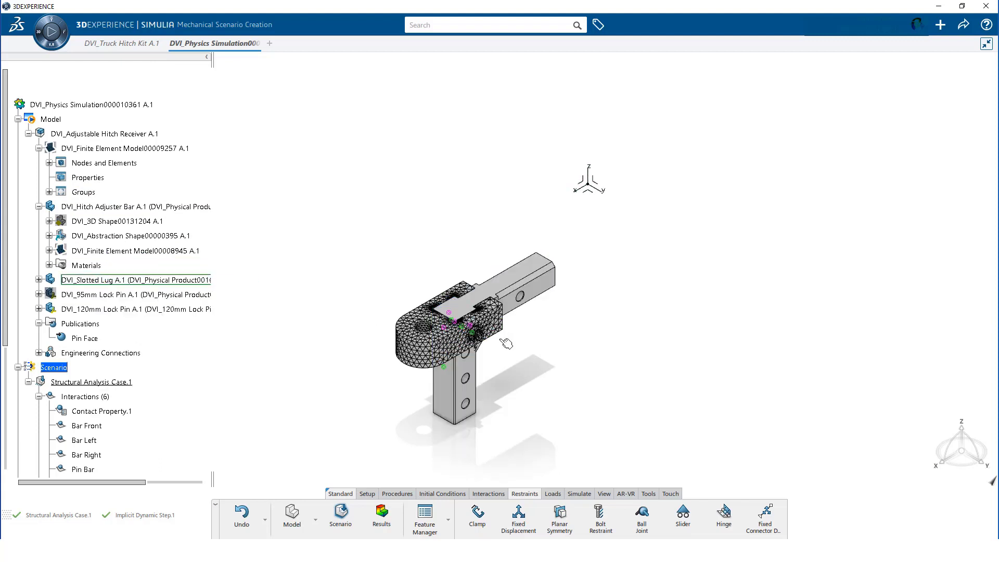
- Create a fixed displacement named Back Pin on the cross-hole face of the adjuster bar's horizontal leg, restraining X and Y translation
middle_drag(536, 377, 516, 410)
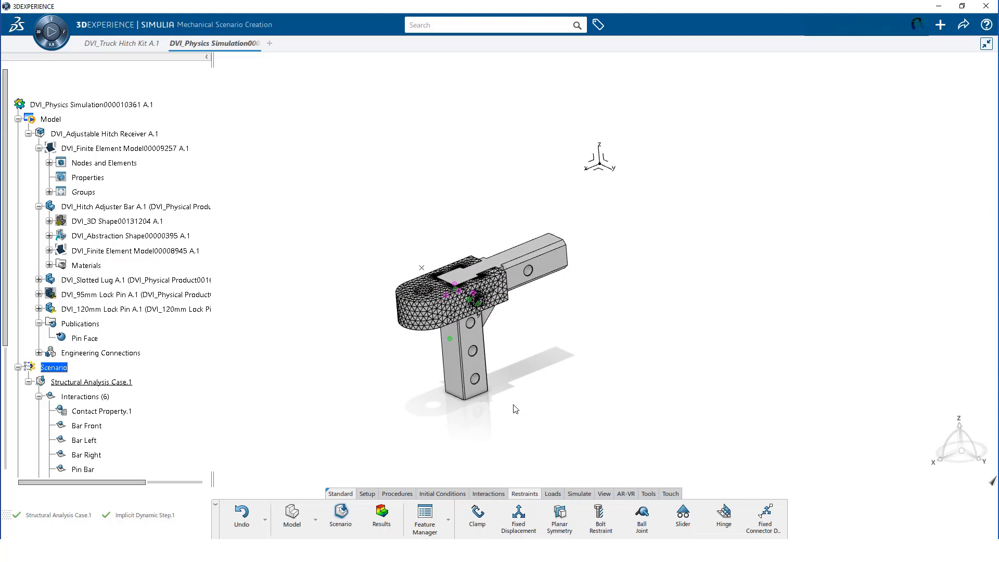
click(519, 516)
text(Back Pin)
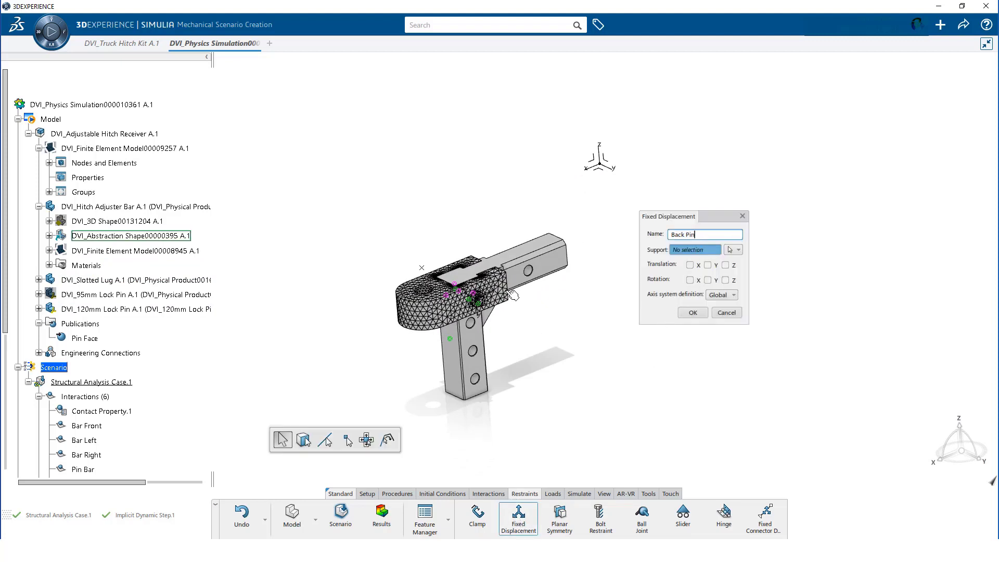
click(533, 274)
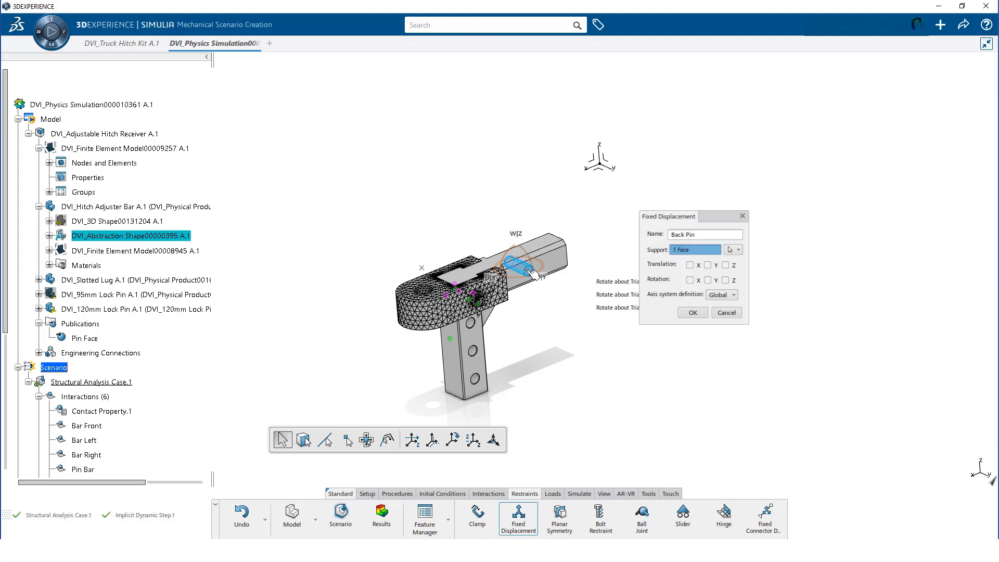
click(690, 265)
click(708, 266)
click(693, 312)
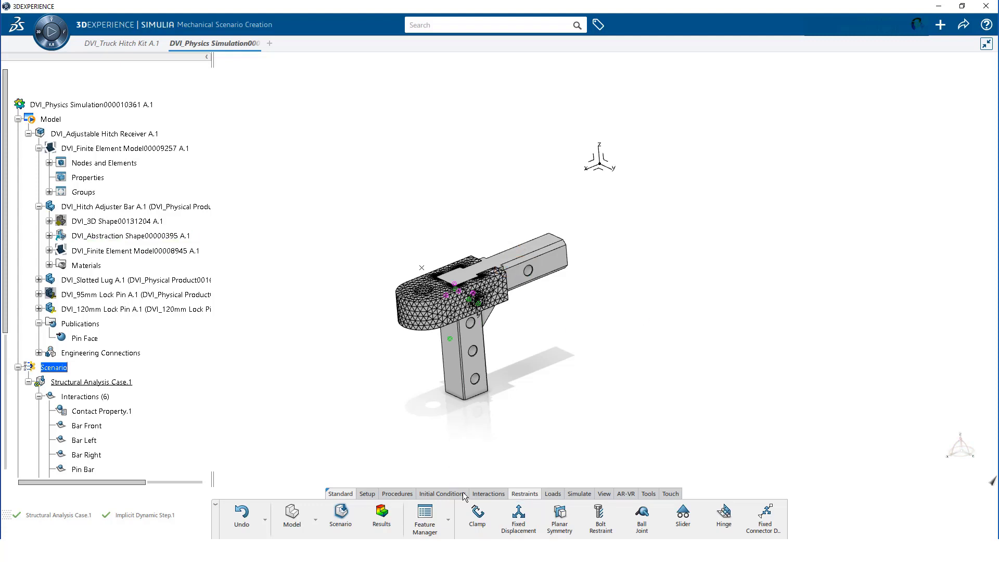
- Create a fixed displacement named BarZ on the two short transverse edges at either end of the bar's horizontal leg, restraining Z translation
click(514, 523)
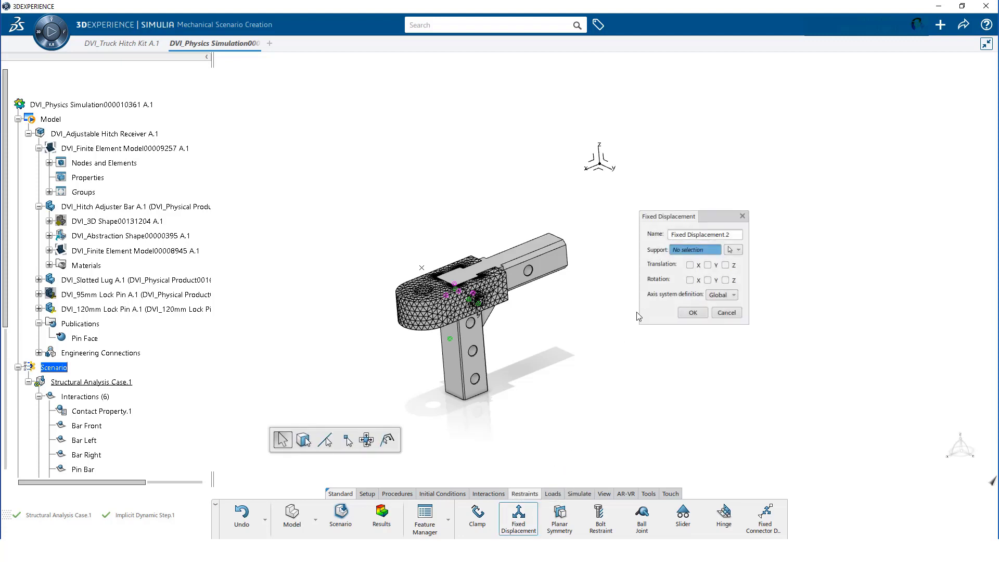
triple_click(726, 236)
text(BarZ)
middle_drag(546, 348, 375, 75)
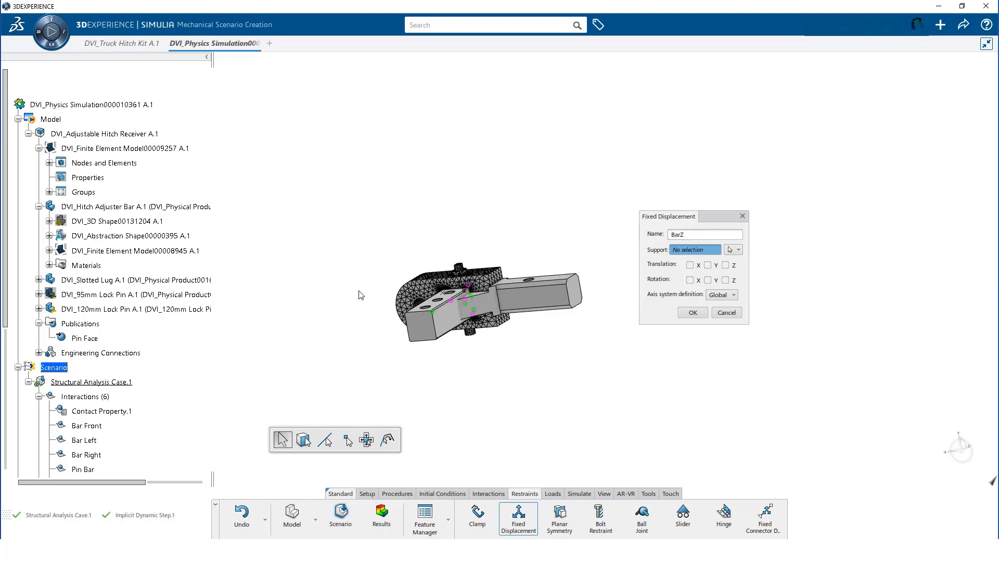
middle_drag(489, 380, 510, 301)
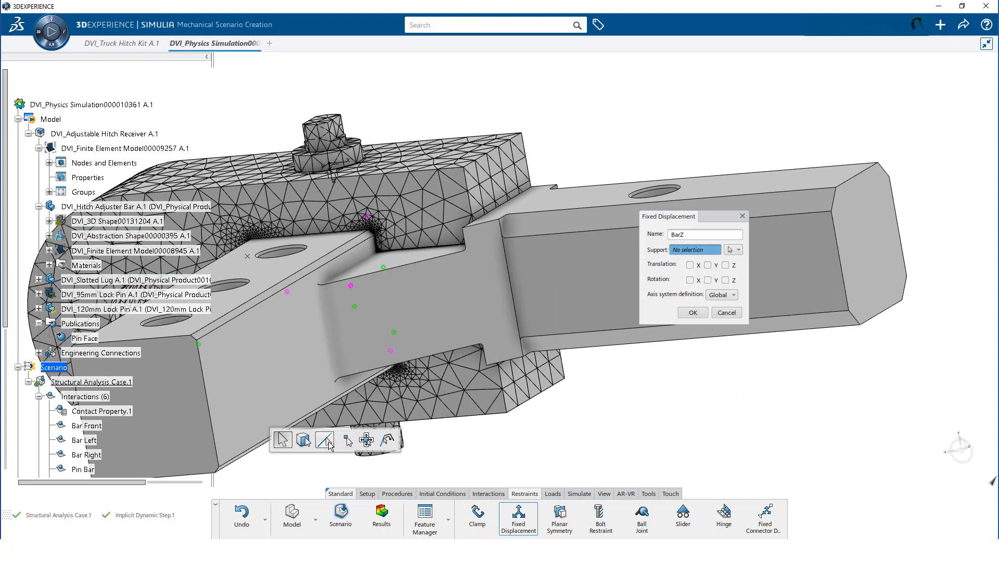
click(328, 443)
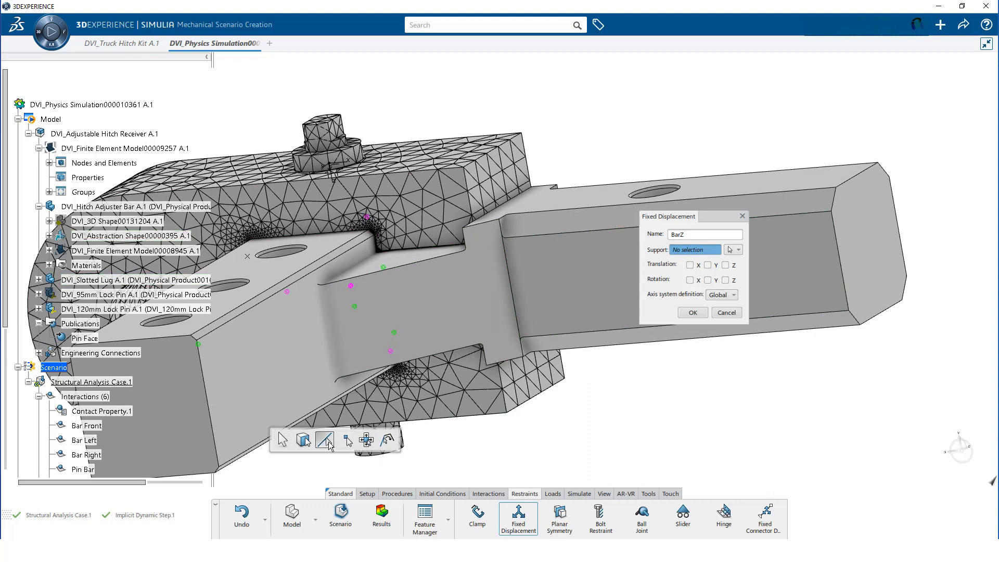
click(514, 292)
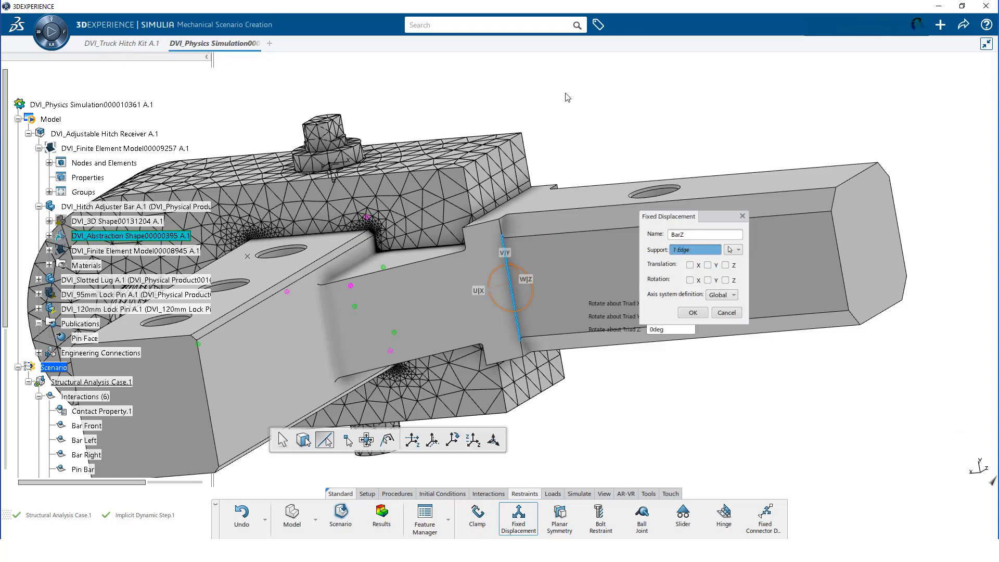
middle_drag(565, 92, 416, 320)
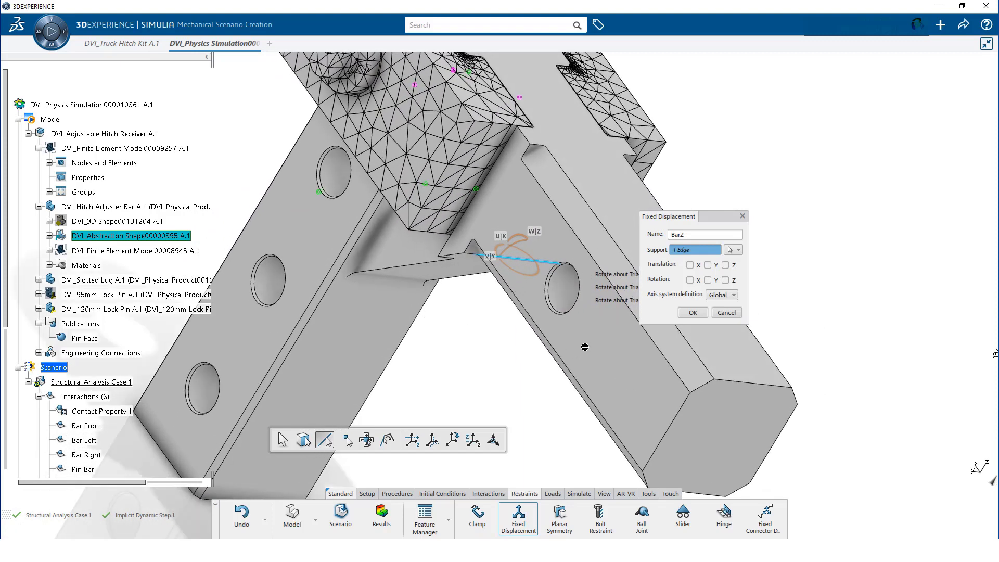
click(743, 380)
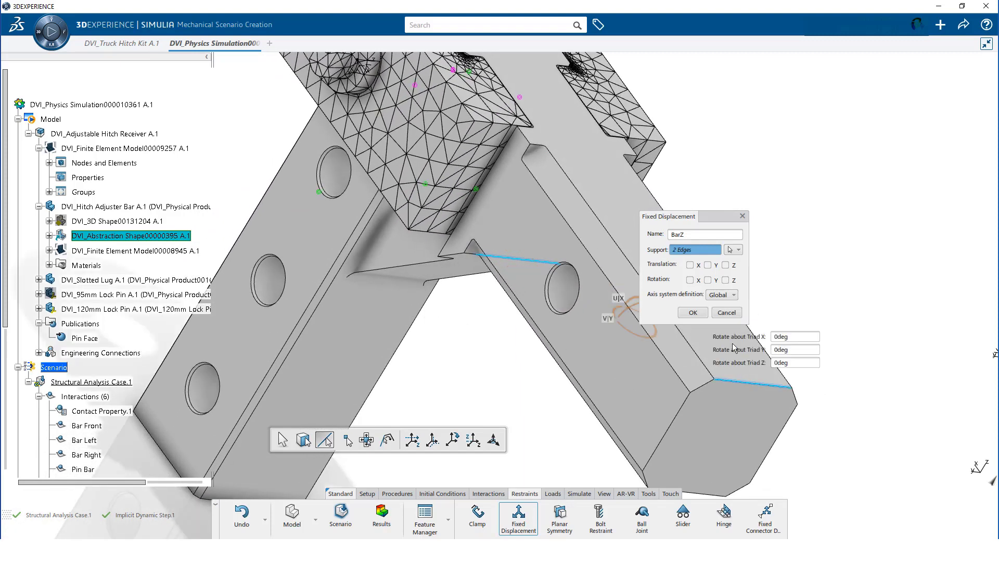
click(726, 265)
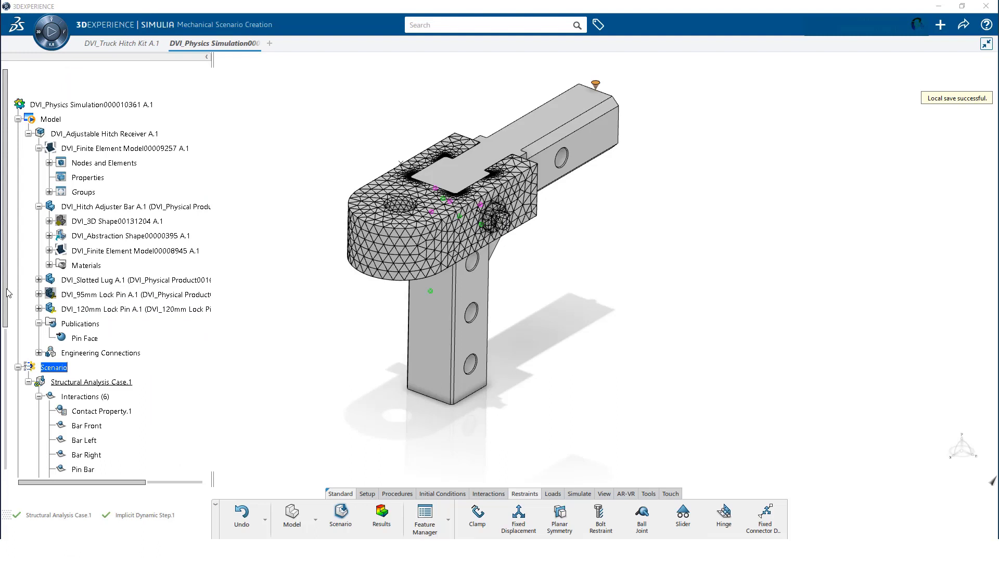
- Start a remote force named Hitch Load and use the Slotted Lug's published Ball Face as its support
scroll(19, 433, down, 5)
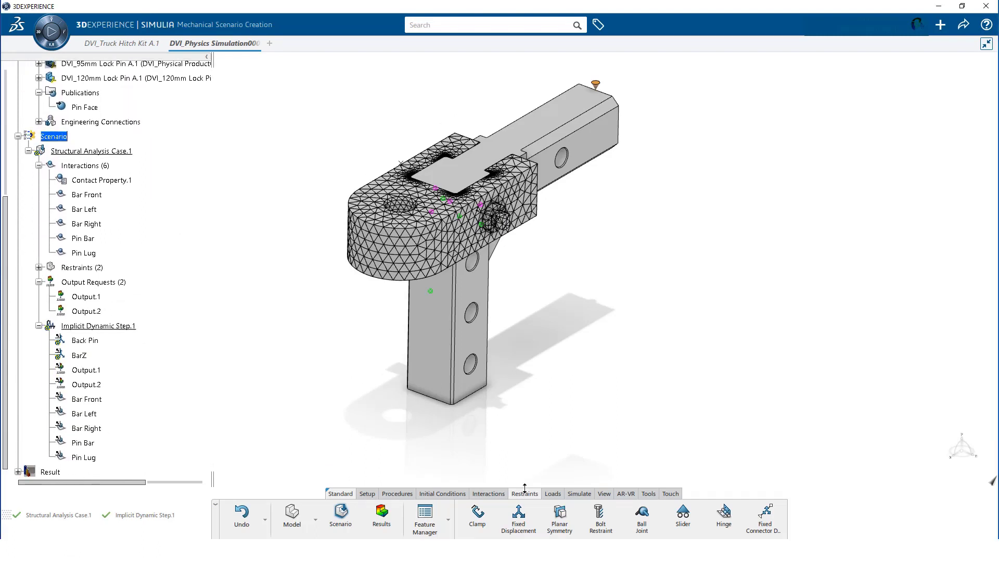
click(553, 494)
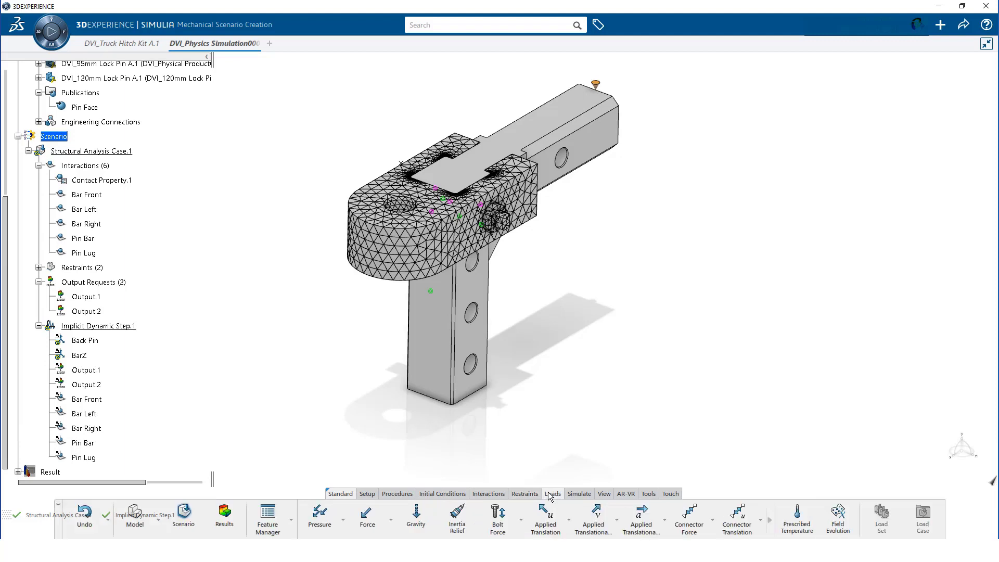
click(391, 520)
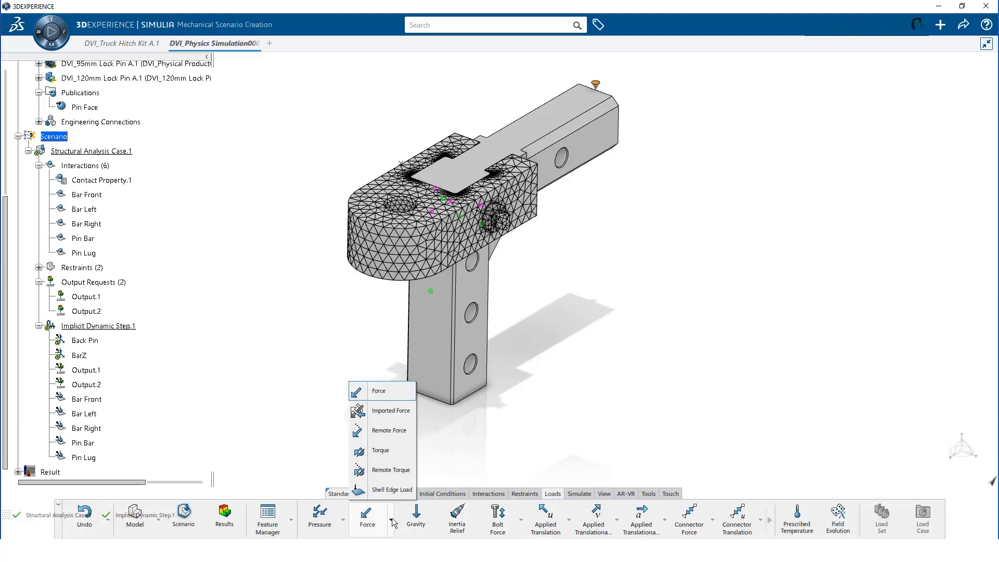
click(380, 436)
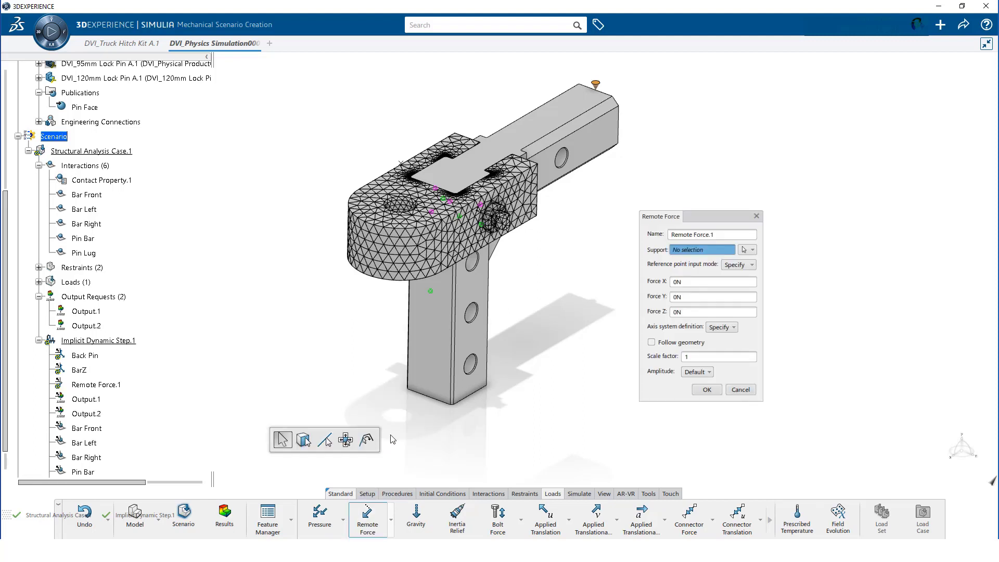
triple_click(698, 235)
text(Hitch Load)
click(746, 254)
click(769, 274)
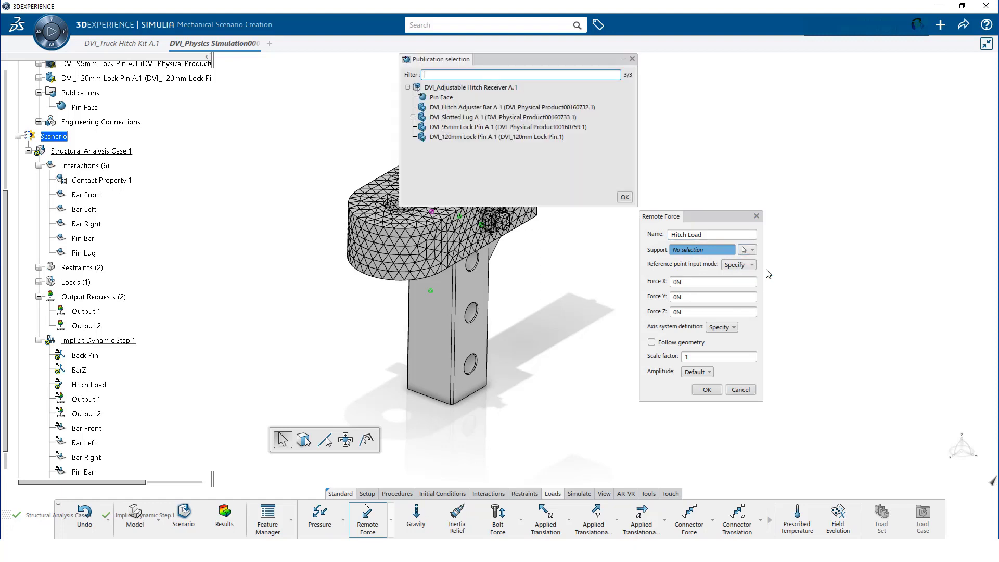
click(414, 118)
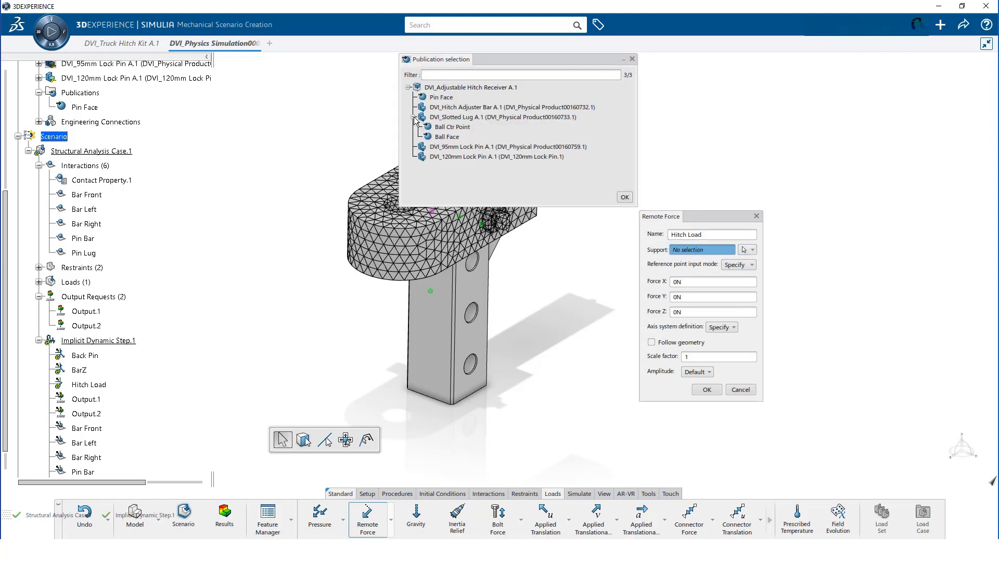
click(445, 138)
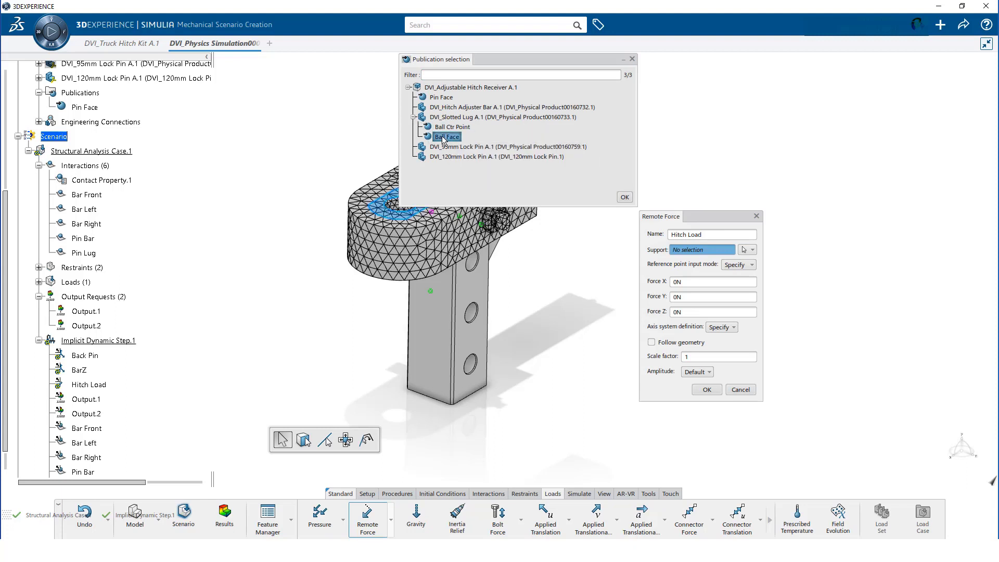
click(622, 196)
- Set the Hitch Load's reference point input mode to Support and pick the Slotted Lug's published Ball Ctr Point
click(734, 265)
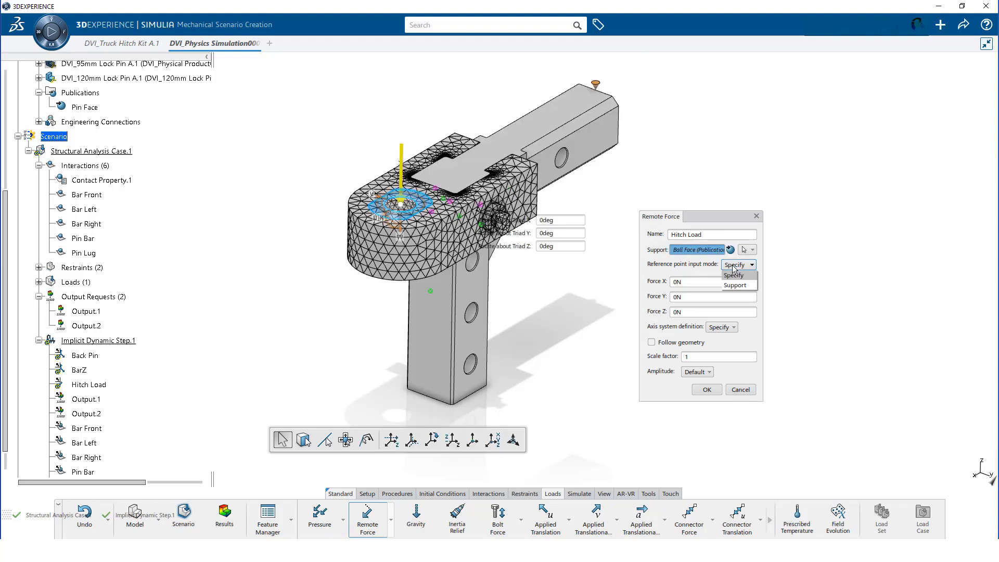
click(734, 285)
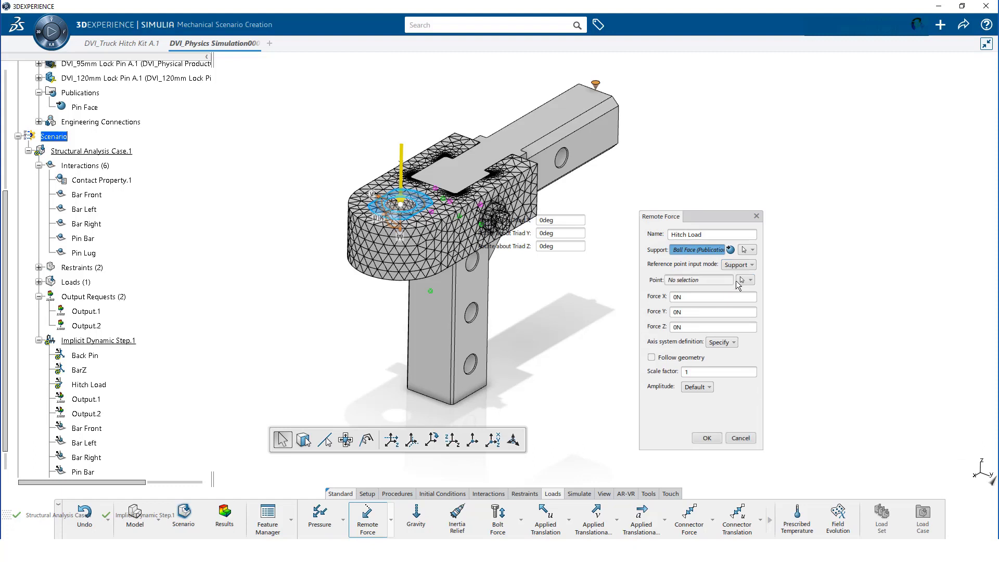
click(750, 280)
click(758, 300)
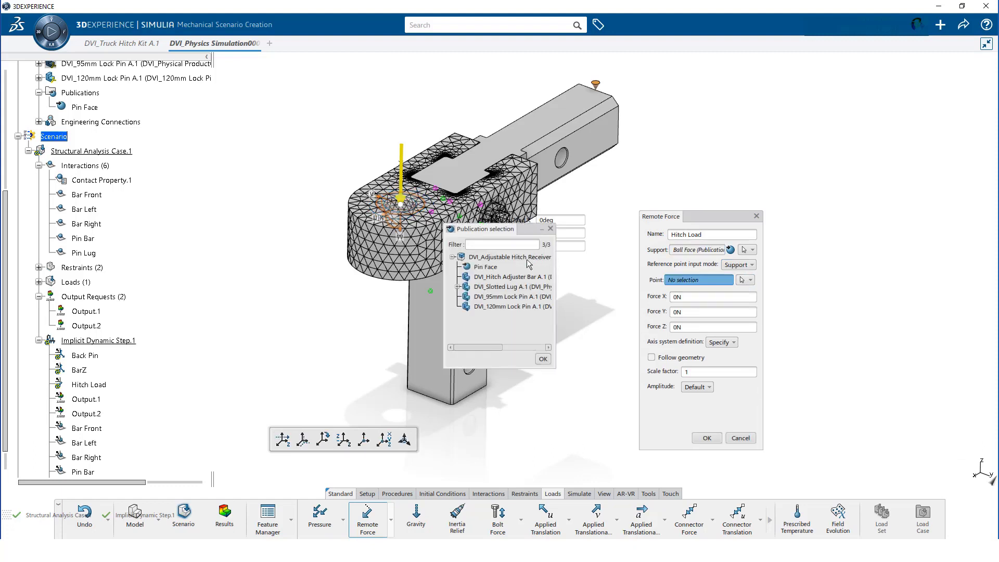
click(457, 287)
click(496, 297)
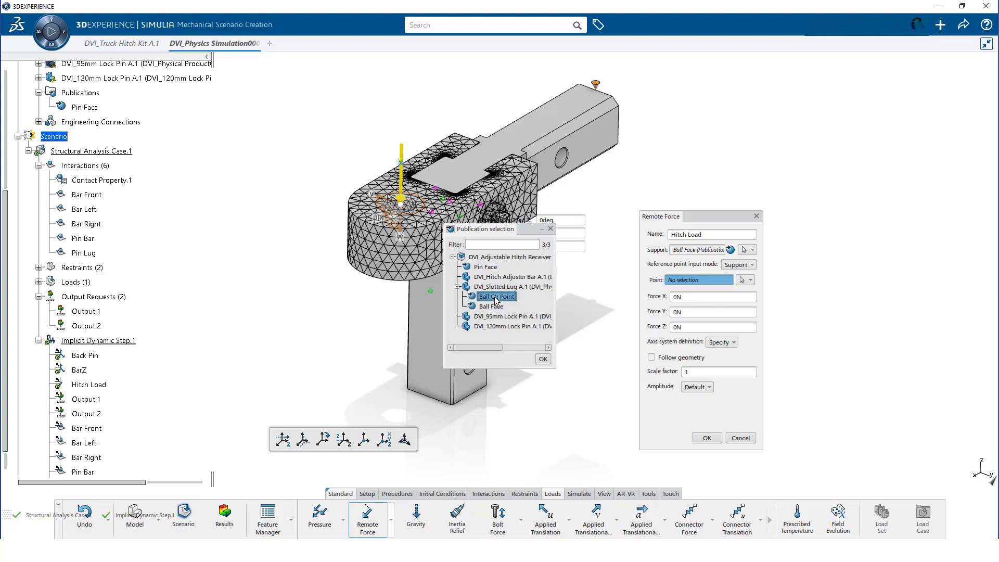
click(543, 359)
- Set the Hitch Load's Z force to -2500 N in the Global axis system and finish the load
click(679, 327)
text(-2500)
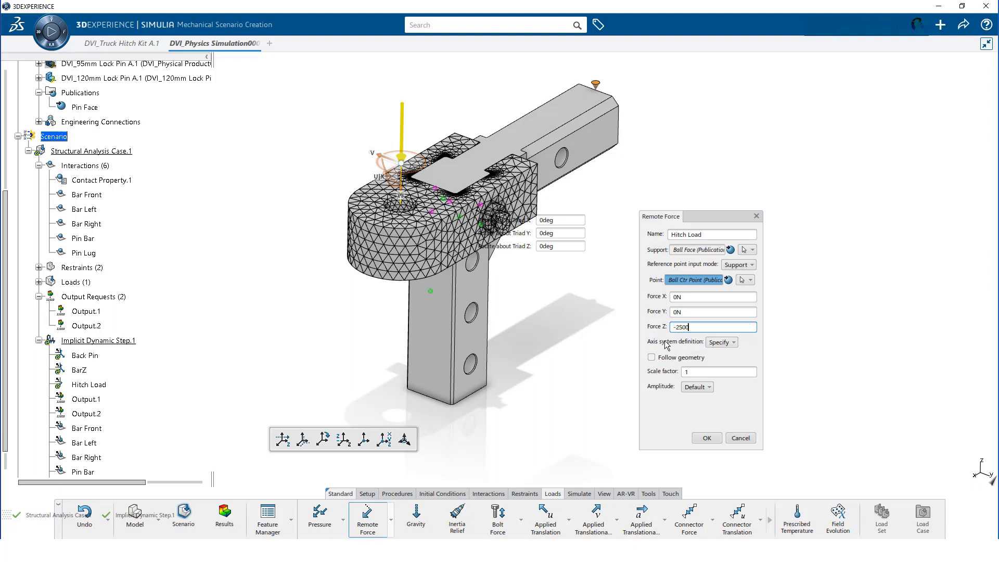
click(726, 342)
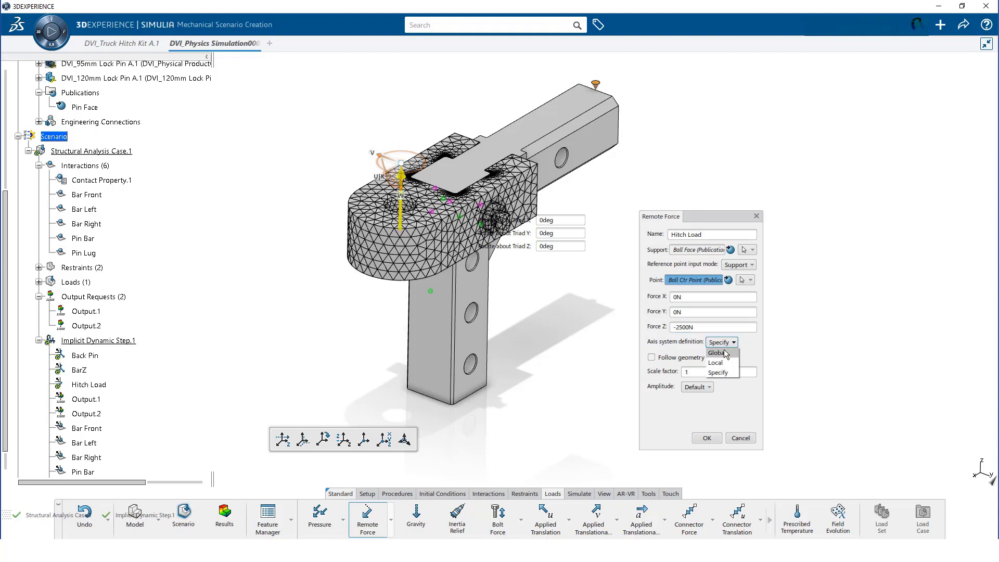
click(723, 349)
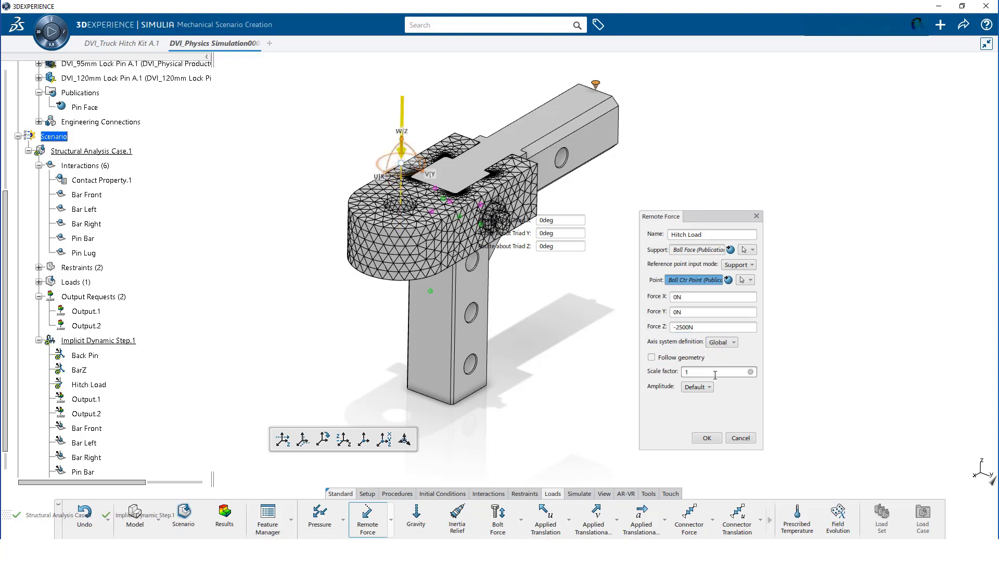
click(708, 438)
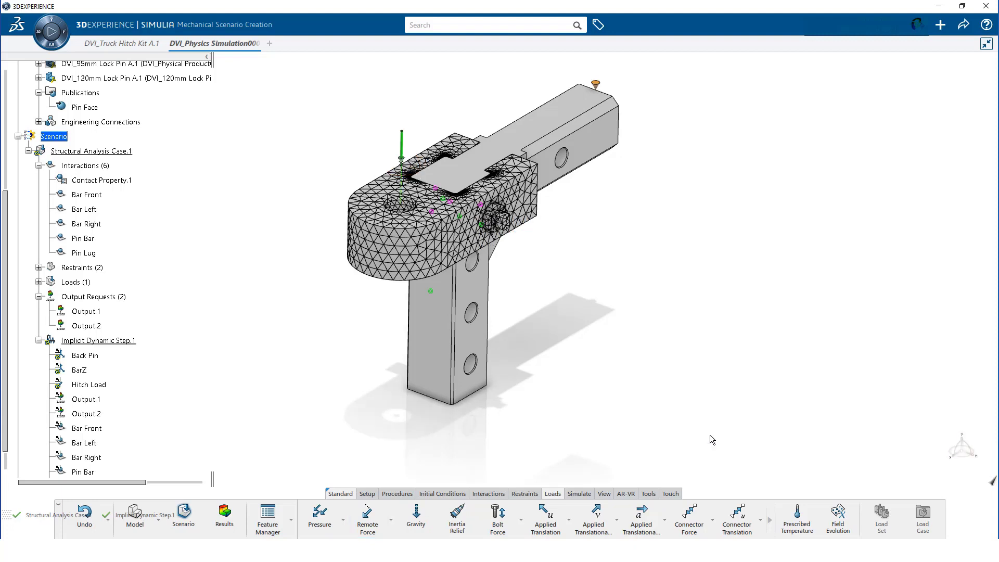
- Add a second implicit dynamic step to the analysis case and replace its default application type
click(399, 493)
click(512, 527)
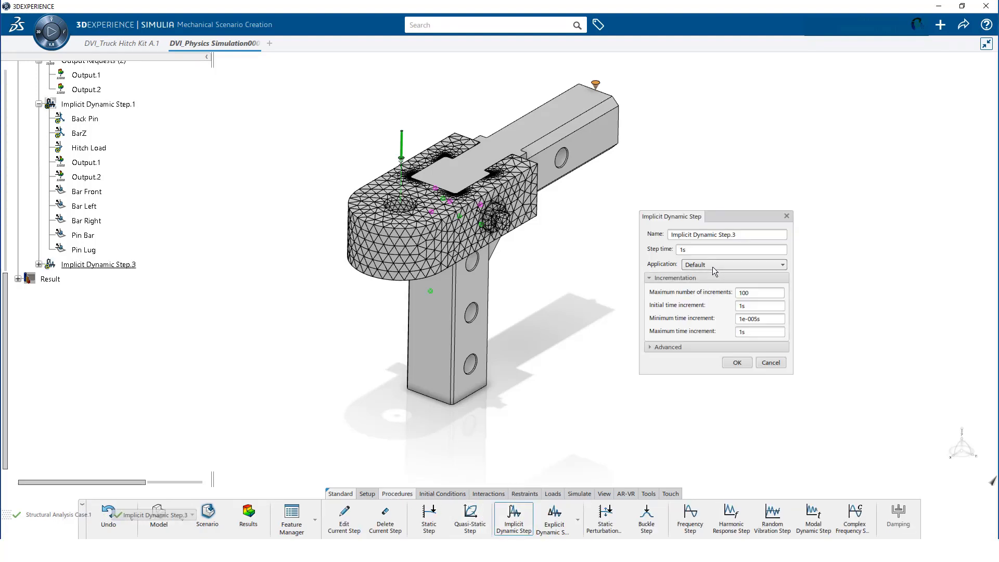
click(713, 266)
click(704, 305)
click(737, 363)
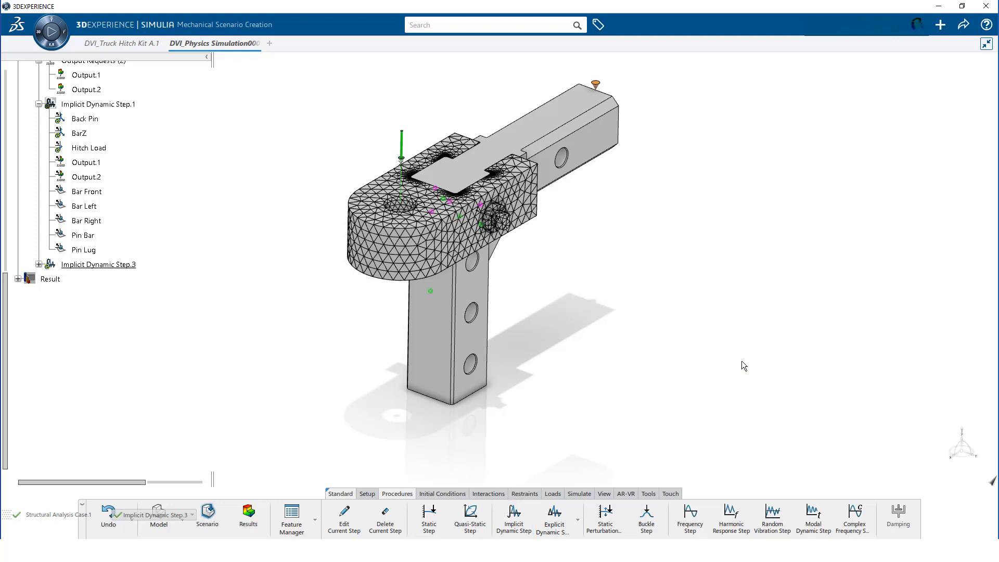
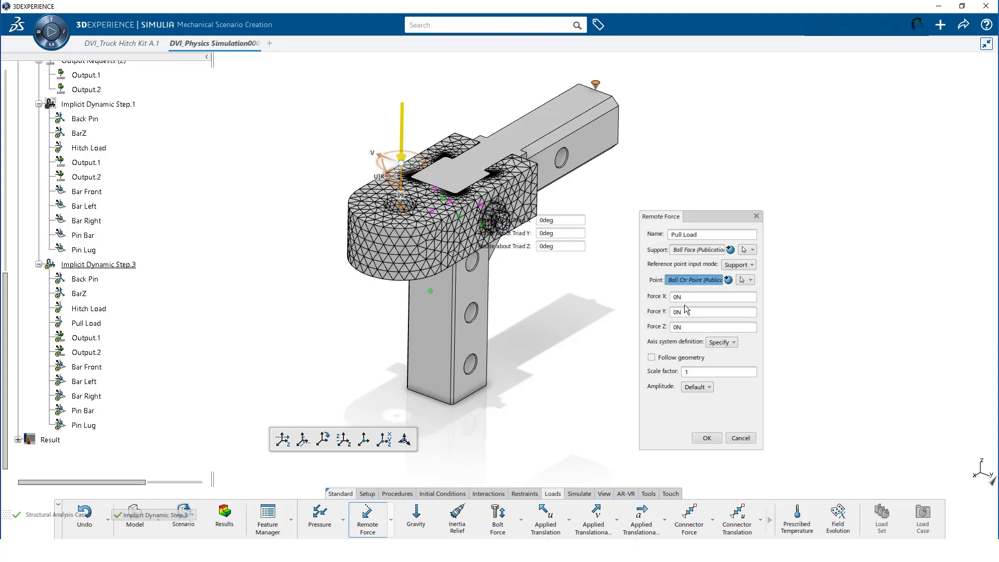
- Set the Pull Load remote force to 26000 N in X in the Global axis system and finish the load
click(688, 297)
text(26000)
key(Return)
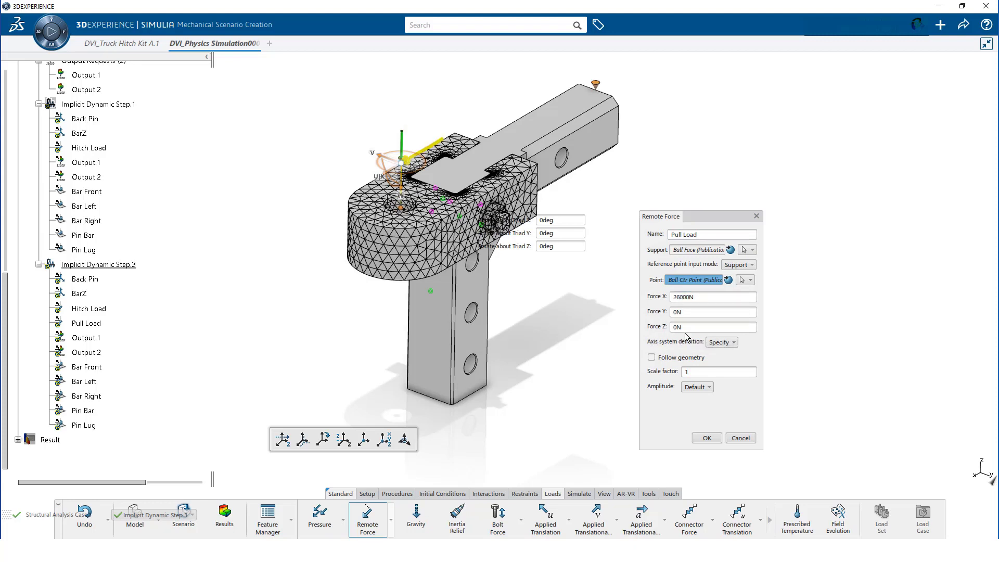
click(719, 342)
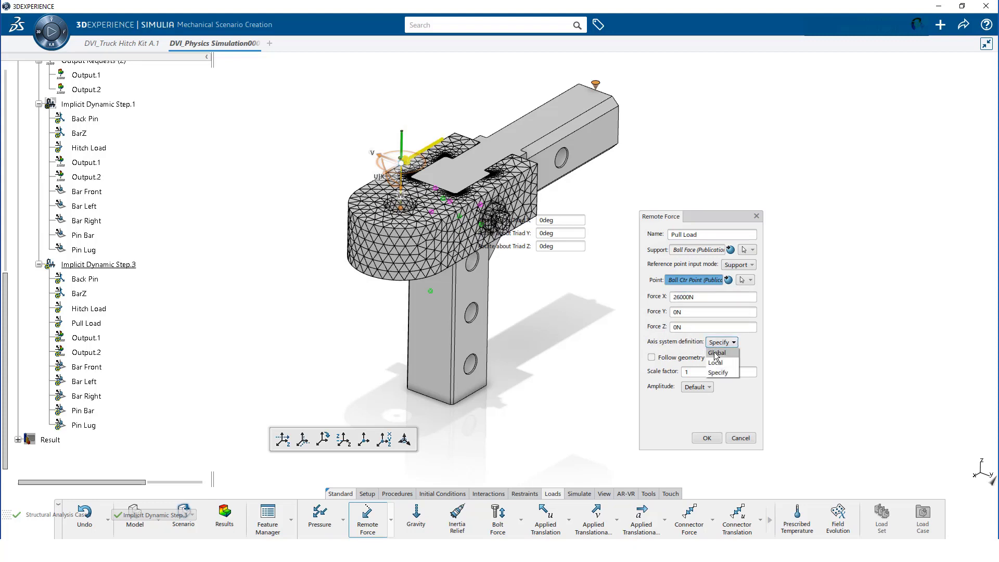
click(716, 354)
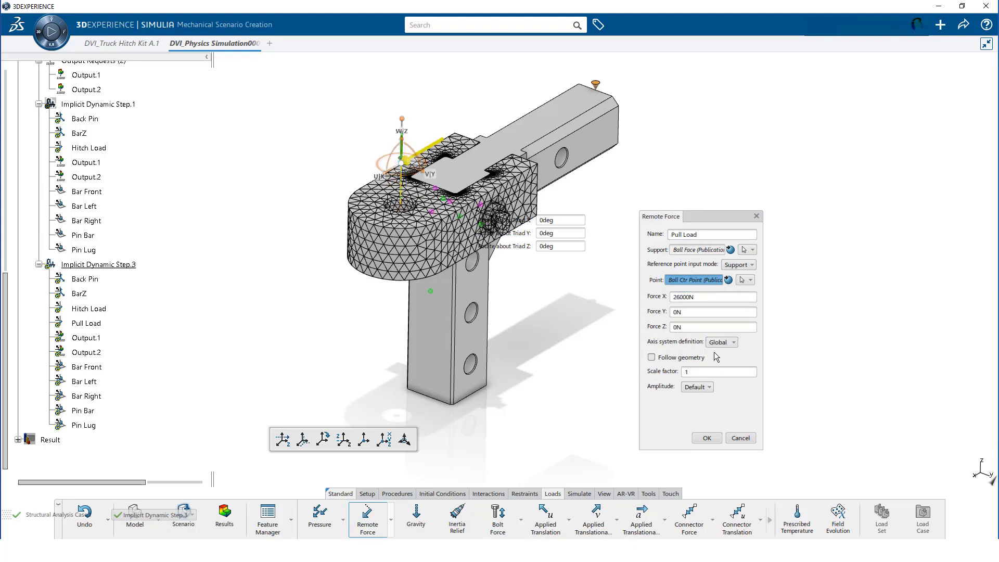
click(707, 439)
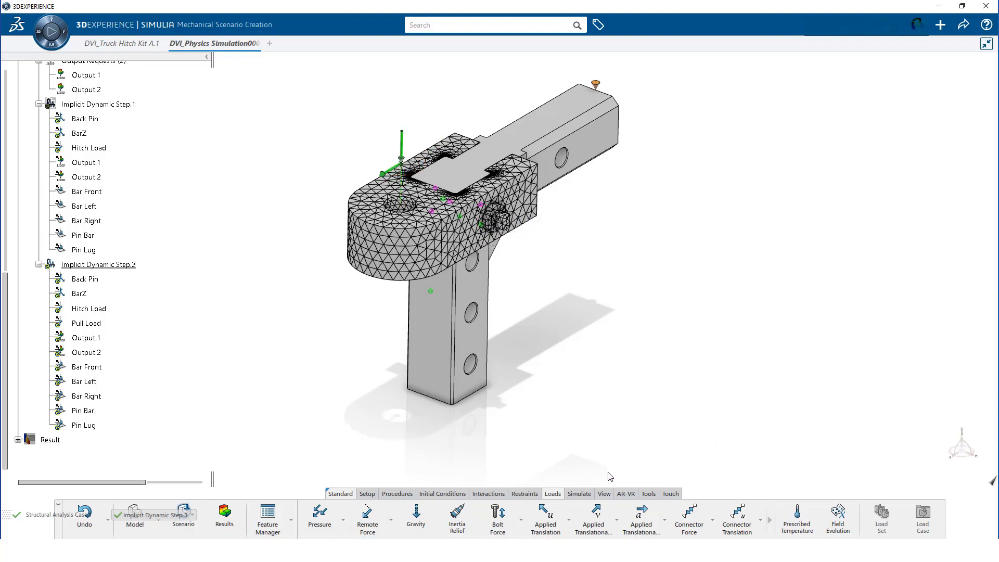
click(578, 493)
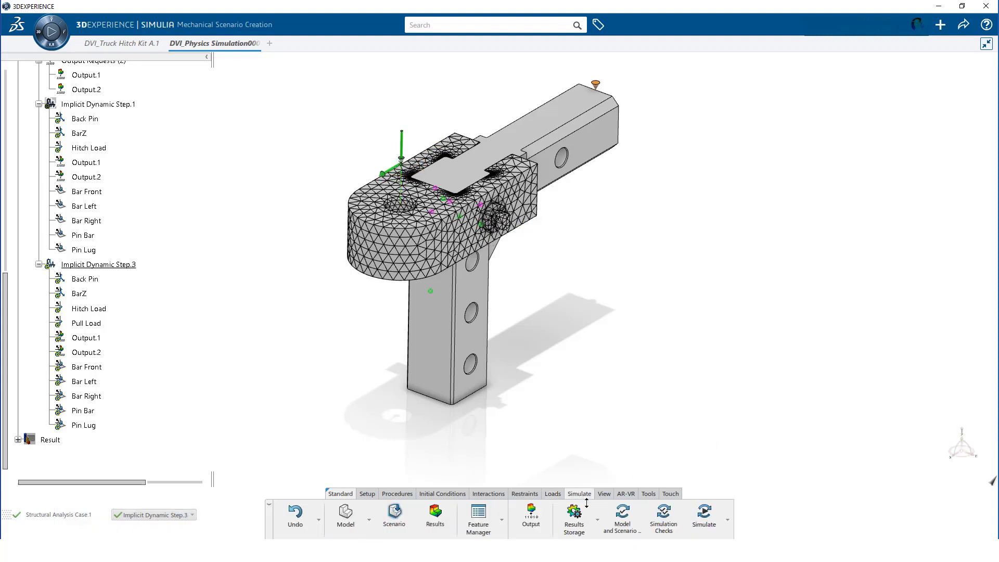
- Run the model and scenario checks on the two-step analysis and dismiss the status report
click(623, 517)
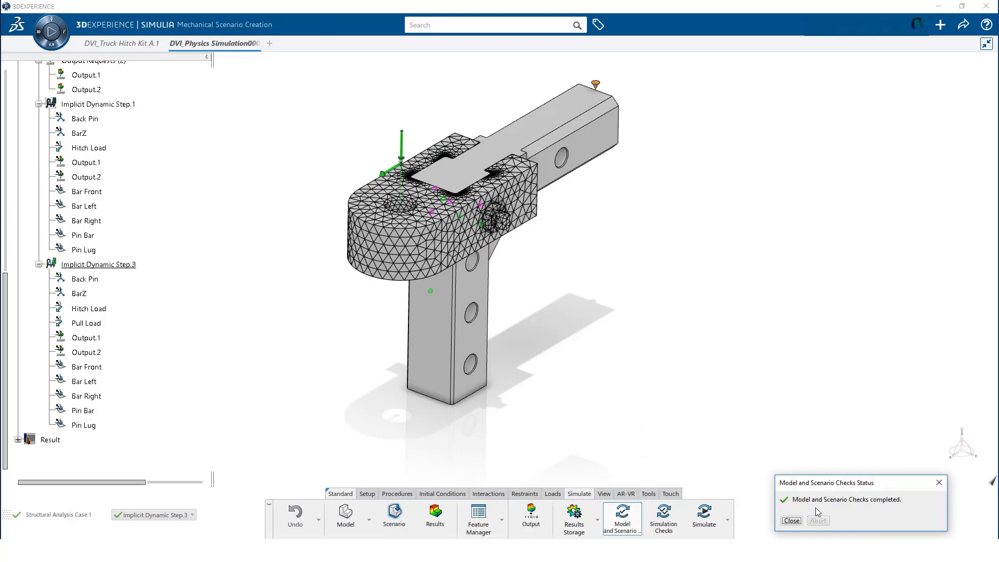
click(791, 521)
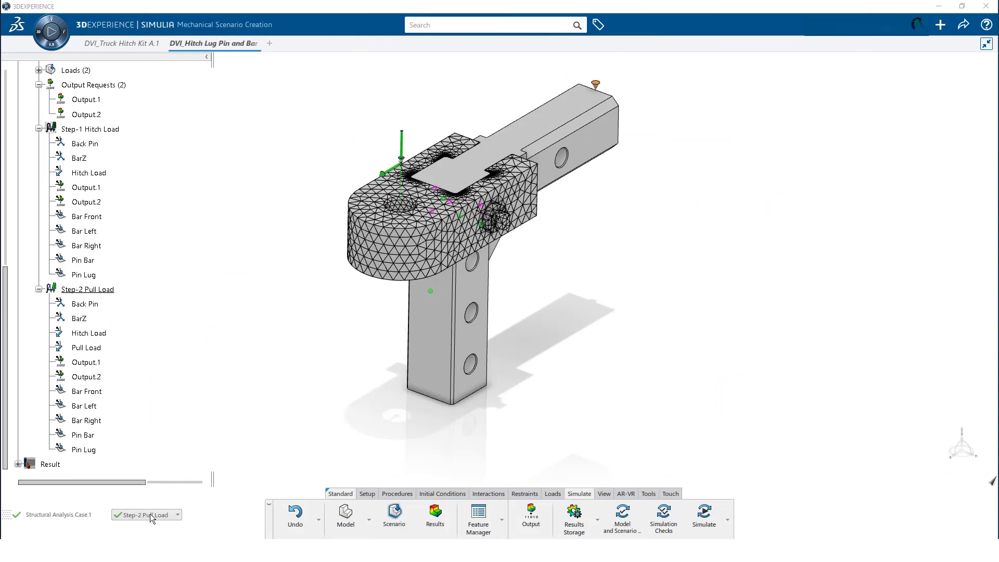
- Make Step-1 Hitch Load the current step and start an output request named Lug Bar Front
click(177, 515)
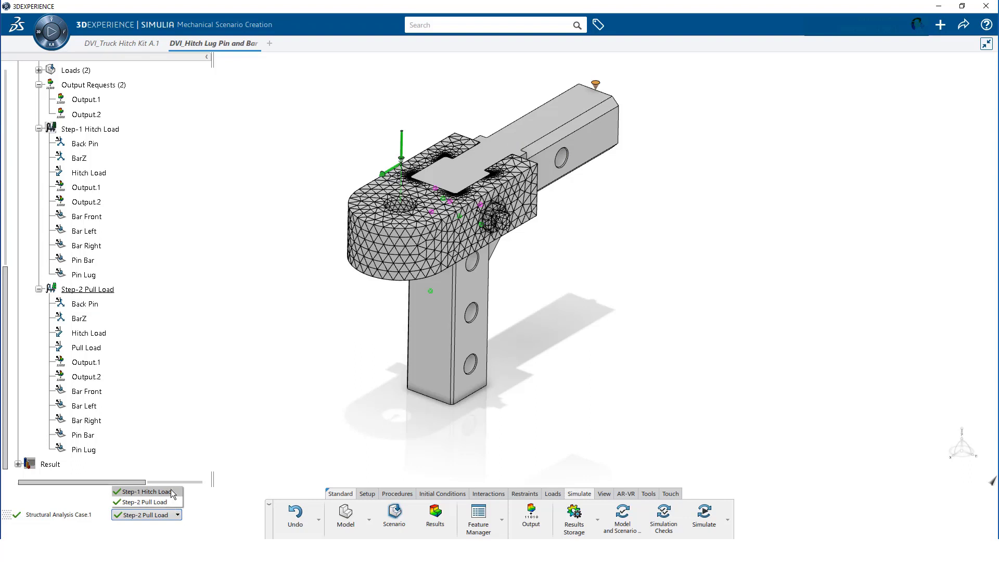
click(171, 492)
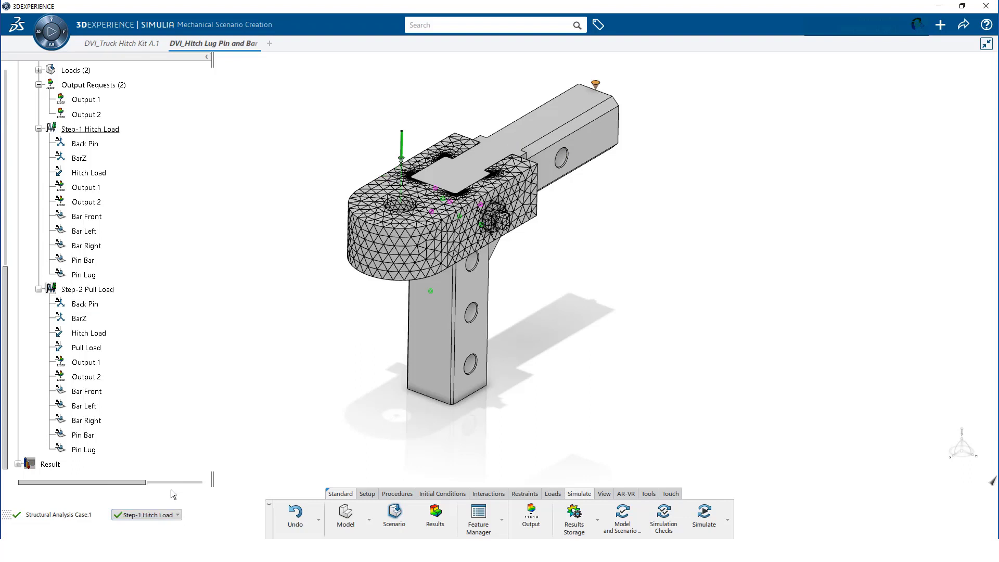
click(531, 517)
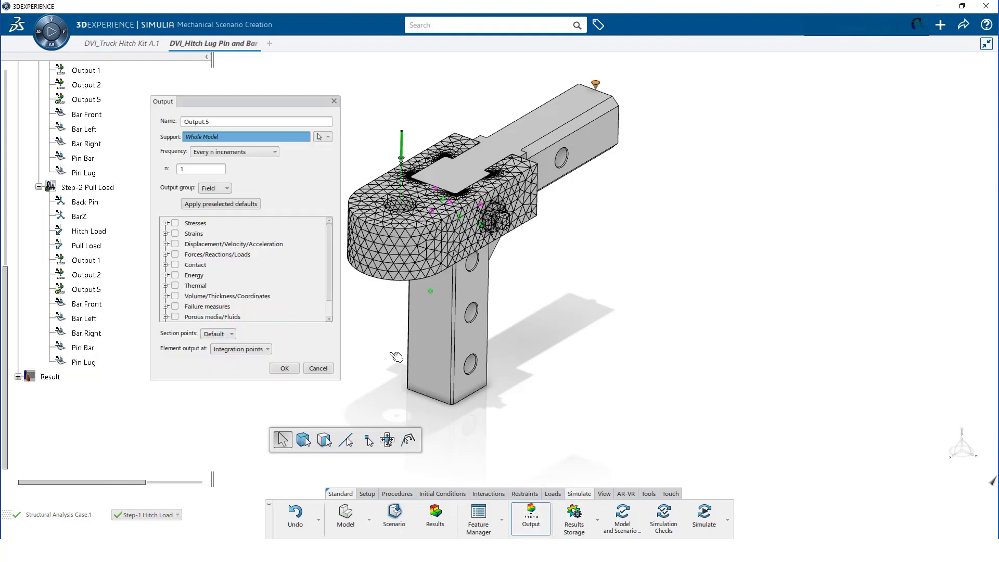
click(218, 121)
text(Lug Bar Front)
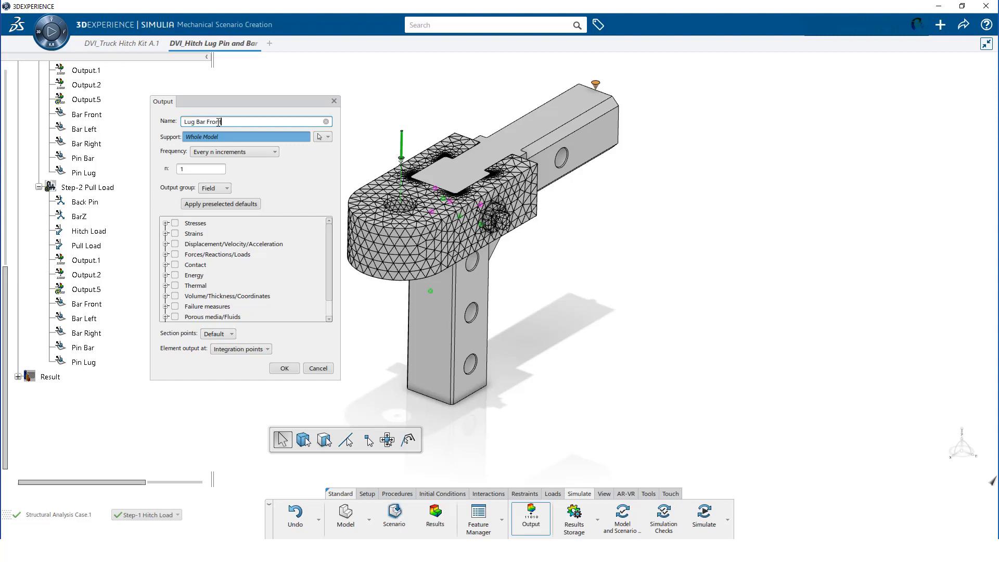
- Set the Lug Bar Front output's support to the Bar Front contact simulation feature
click(320, 137)
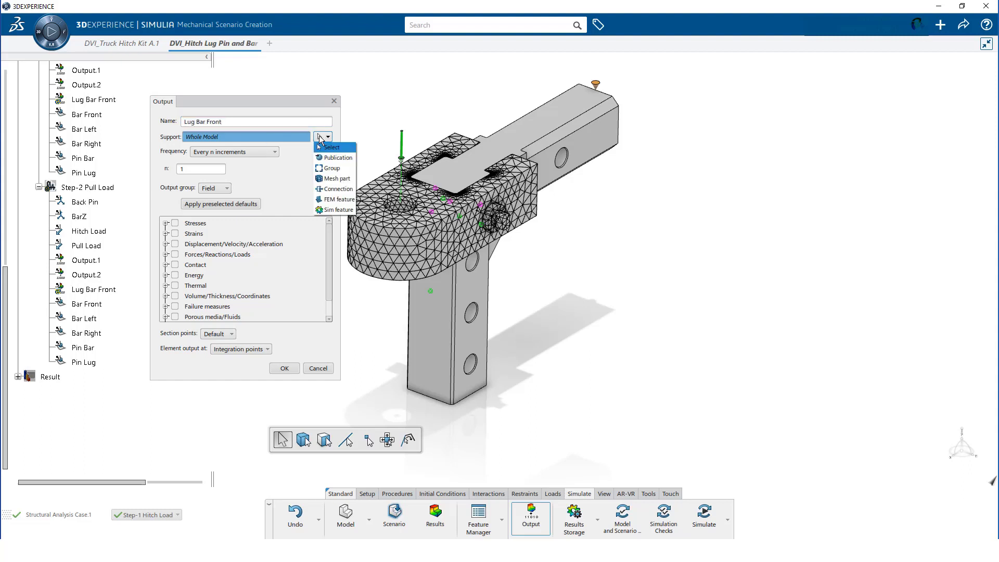
click(334, 210)
click(458, 267)
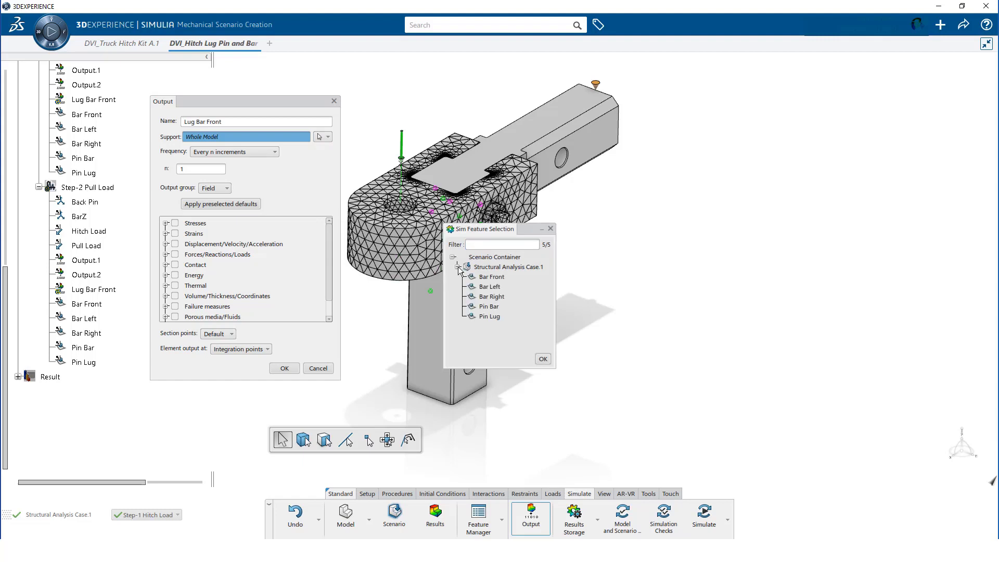
click(491, 277)
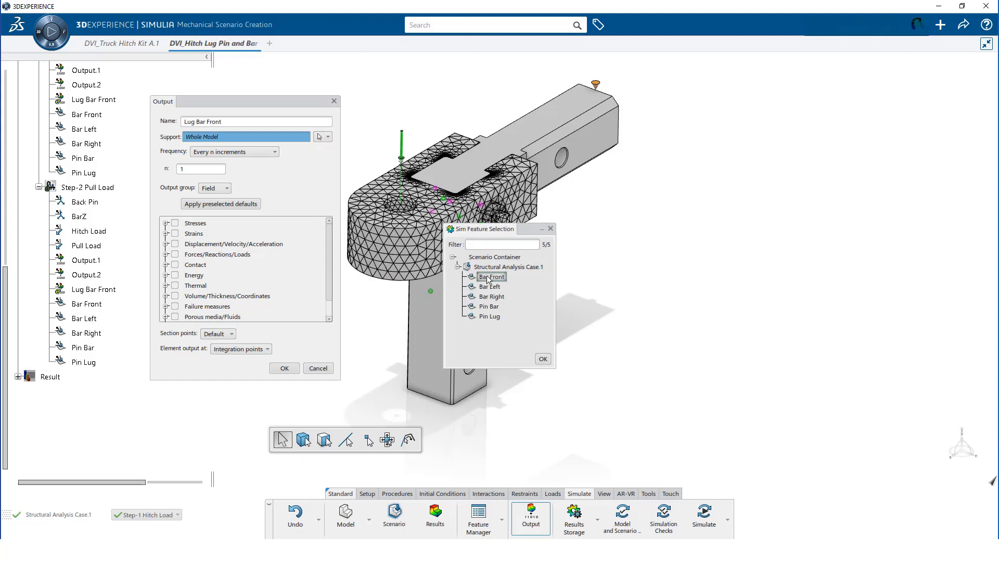
click(544, 359)
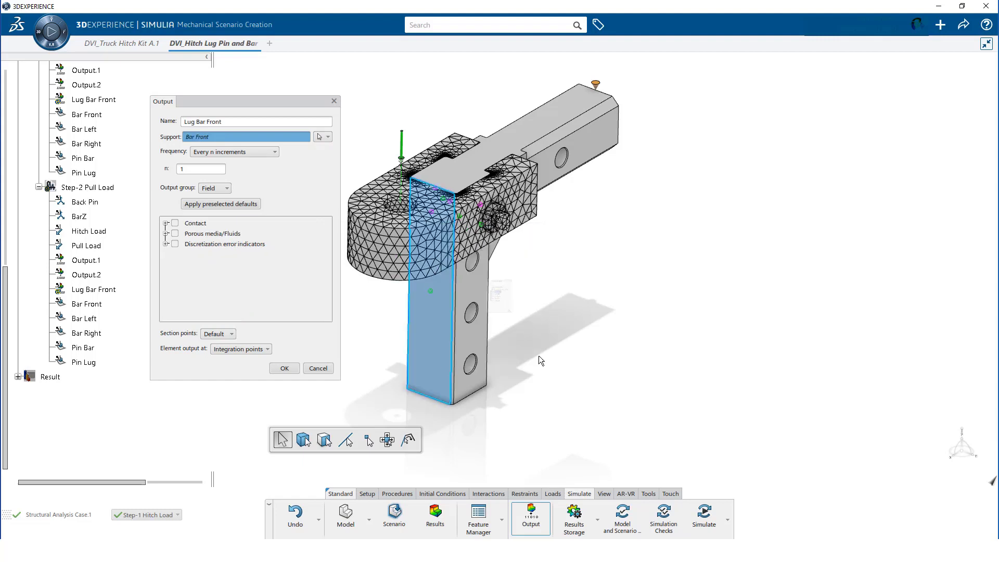
- Request history output of CFN, total force due to contact pressure, for Lug Bar Front and finish the request
click(227, 189)
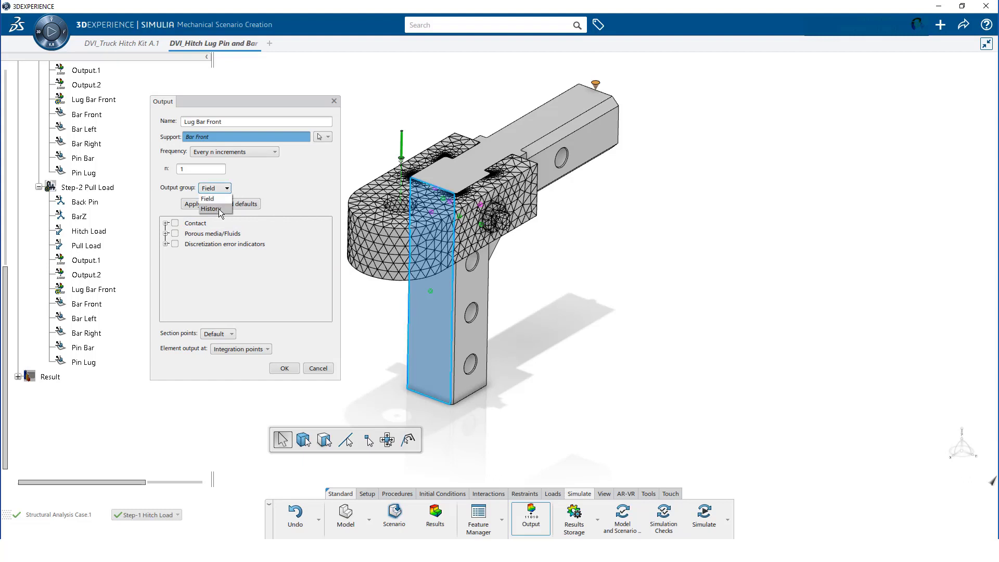
click(221, 209)
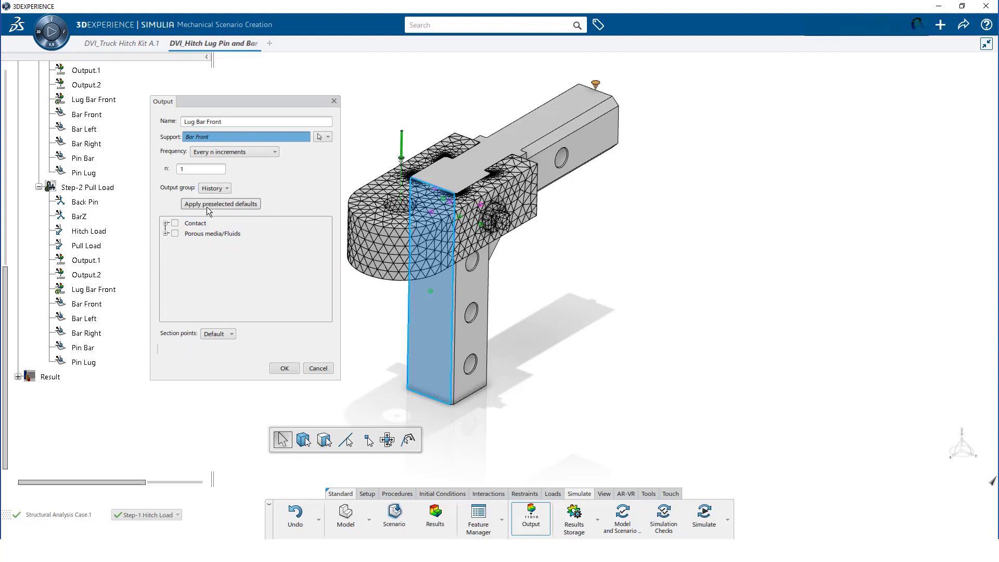
click(166, 223)
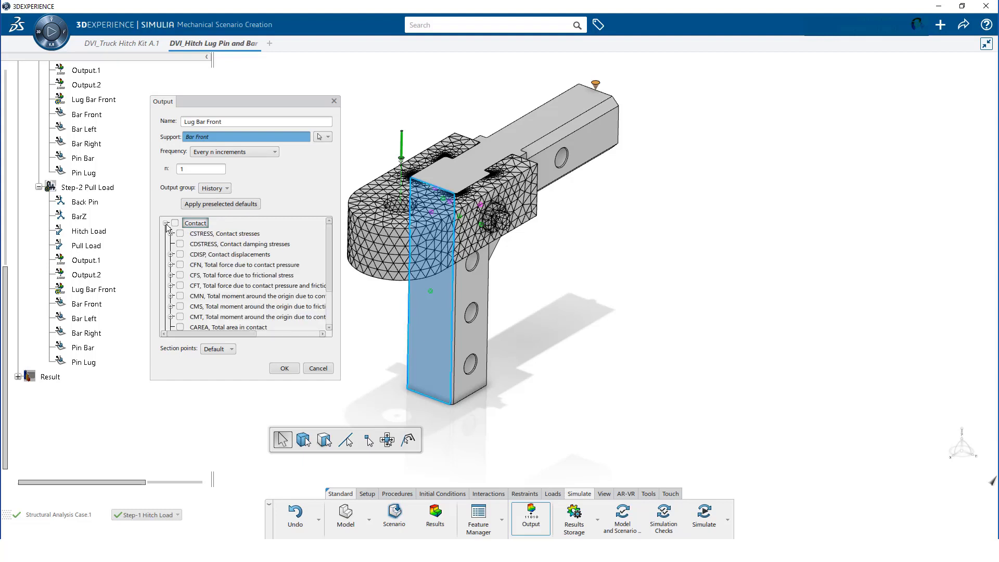
click(172, 266)
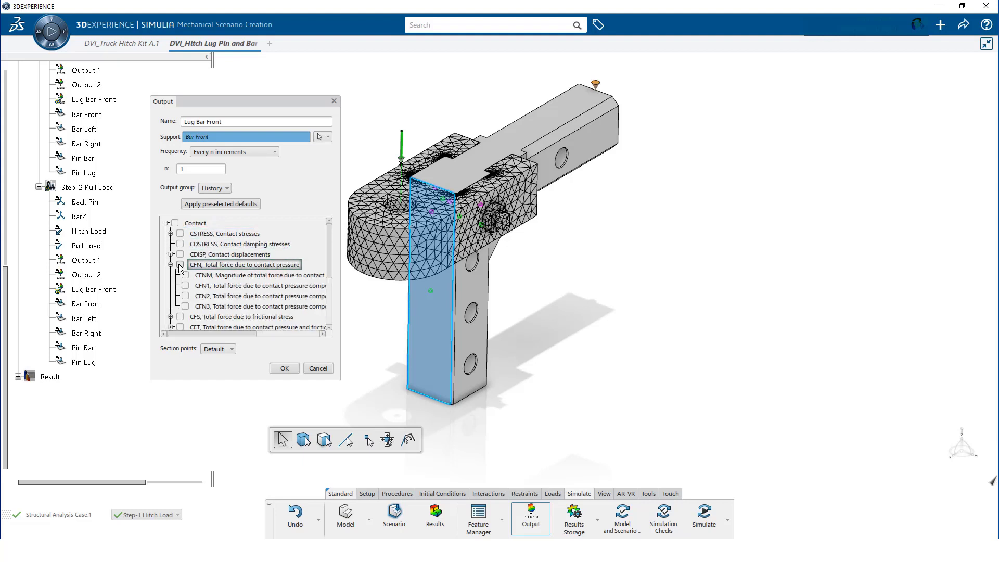
click(180, 265)
click(284, 368)
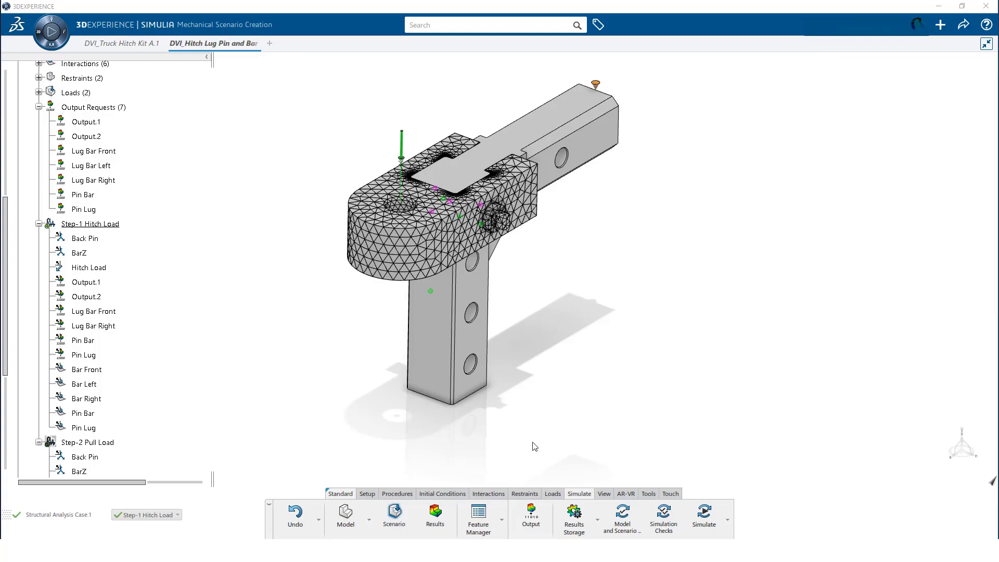
- Edit the Output.1 field request from the Feature Manager and exclude the PE and PEEQ plastic strain variables
click(479, 515)
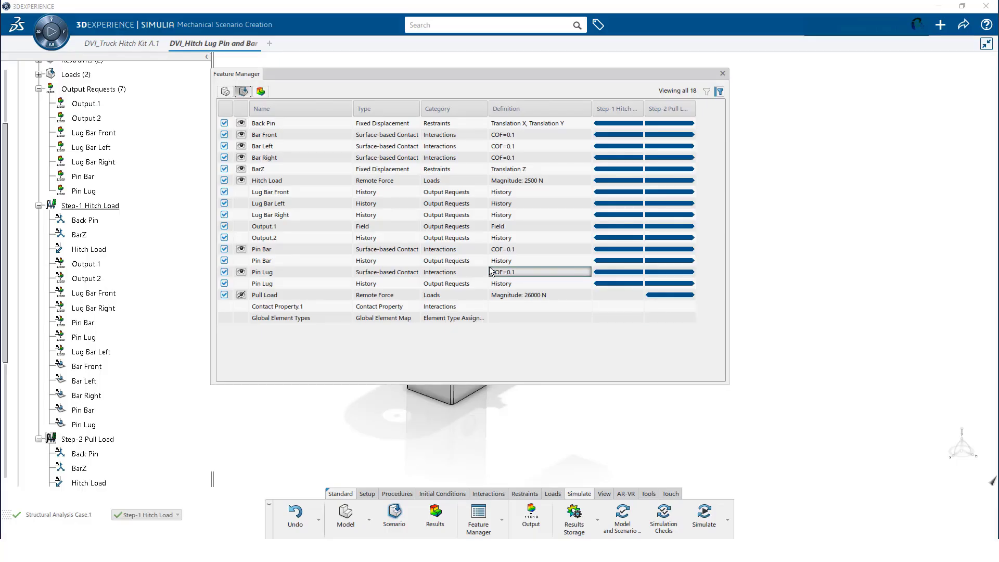
right_click(375, 230)
click(398, 236)
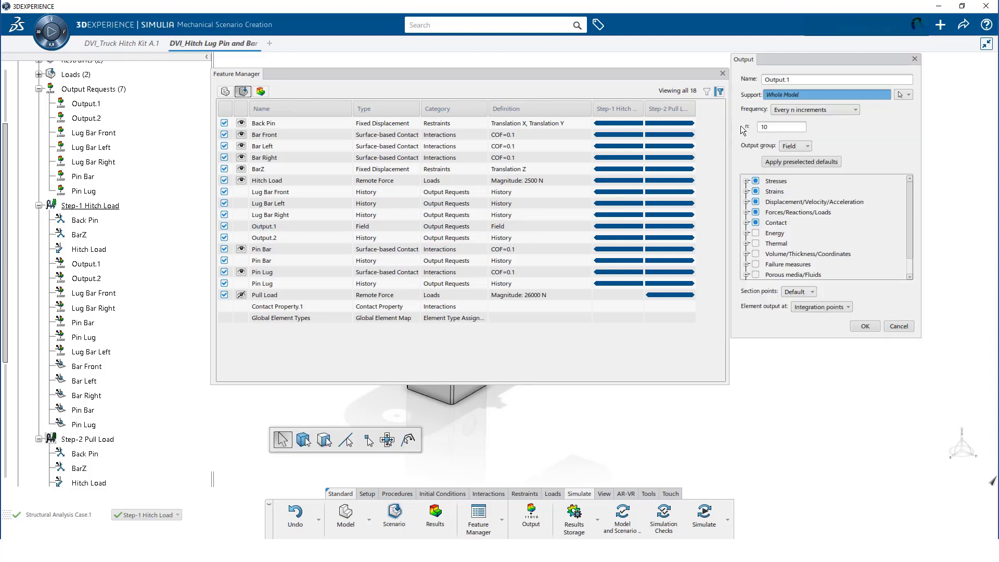
click(759, 126)
click(746, 192)
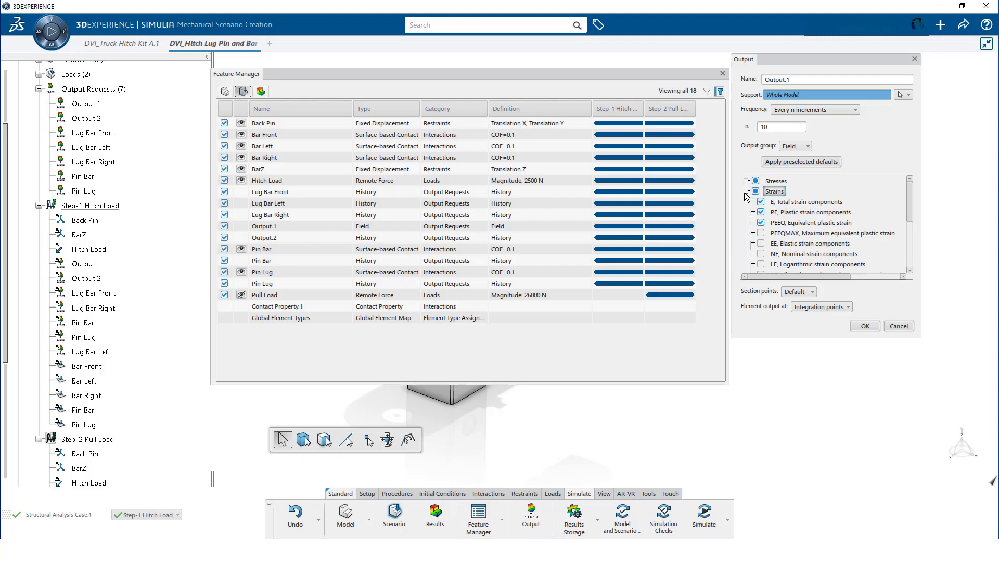
click(762, 223)
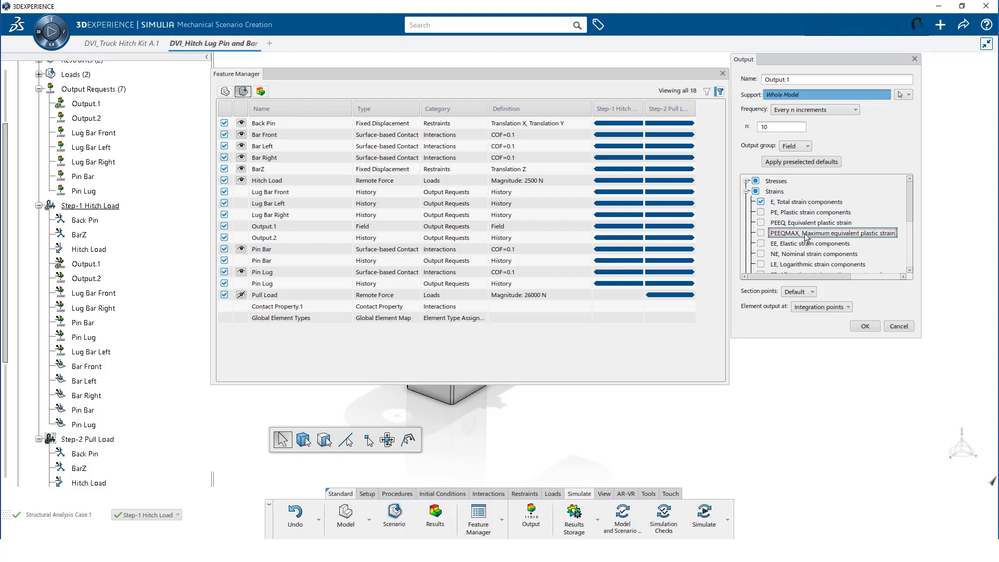
- Exclude A, translational and rotational accelerations, from Output.1's displacement, velocity and acceleration variables
scroll(785, 232, down, 1)
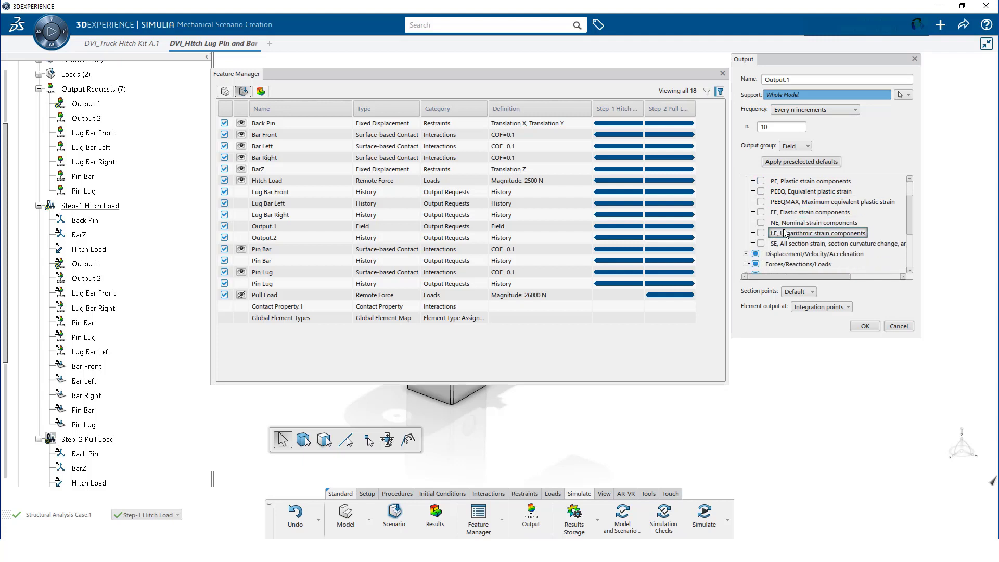
click(746, 254)
scroll(796, 246, down, 1)
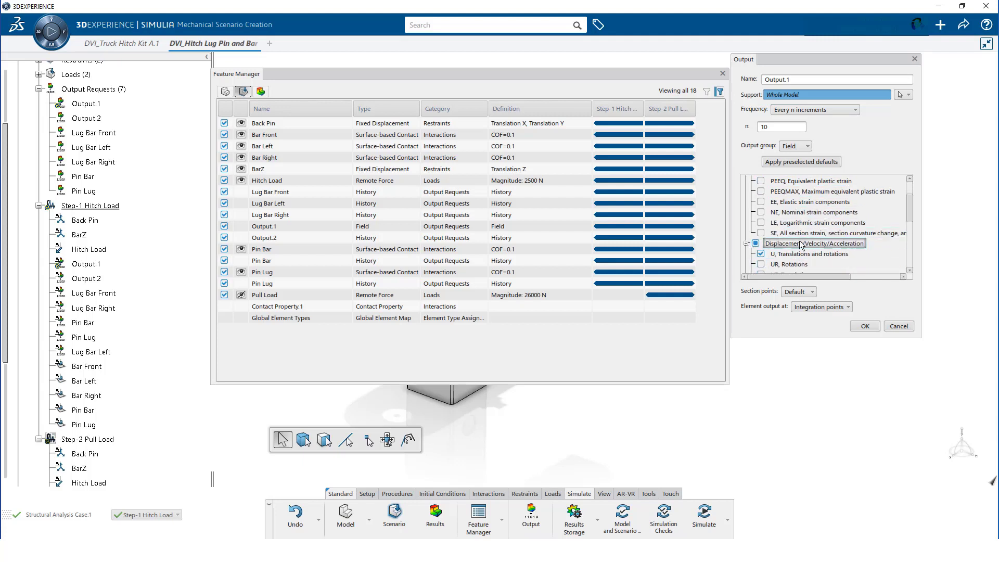
scroll(800, 244, down, 3)
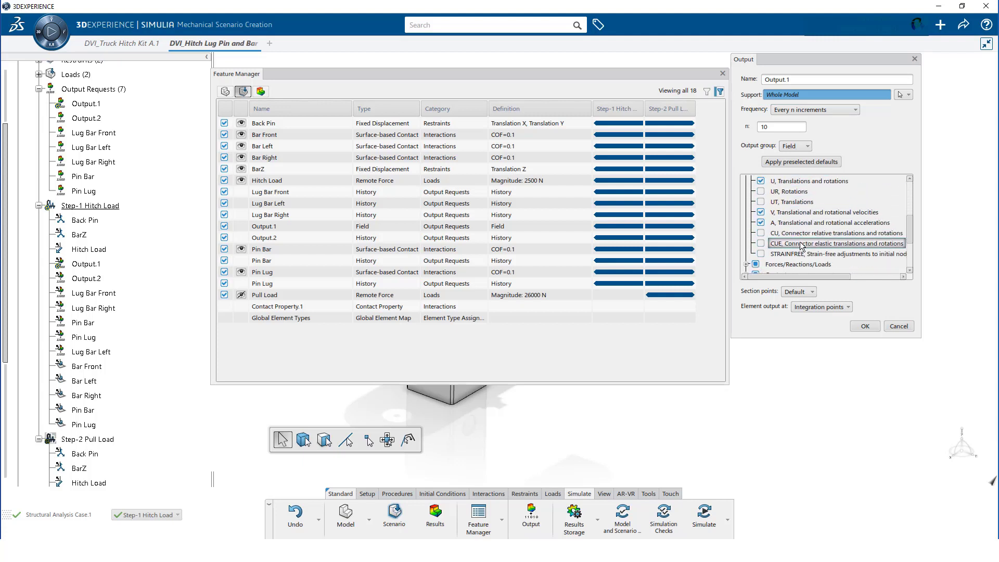
scroll(802, 246, down, 1)
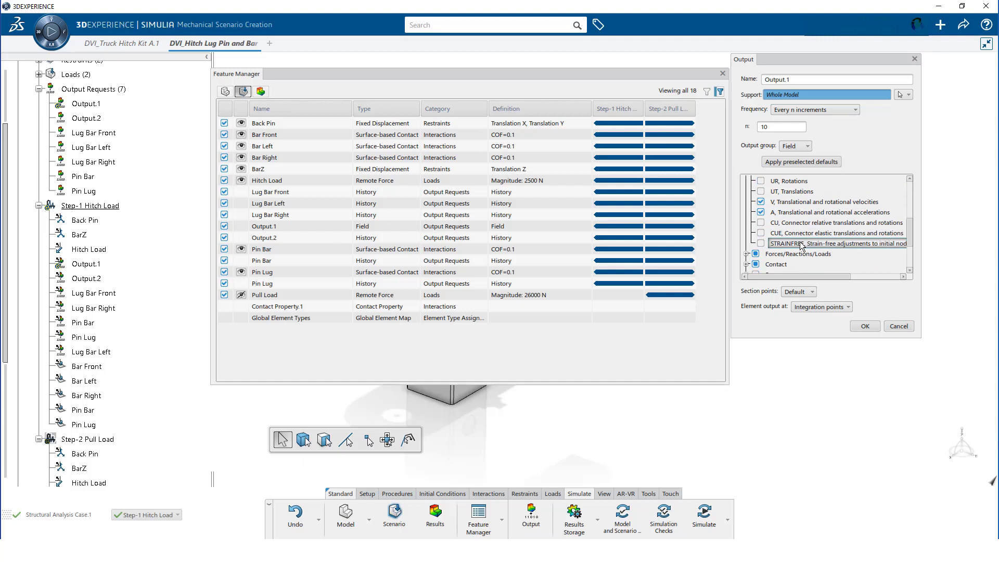
click(761, 212)
scroll(762, 229, down, 2)
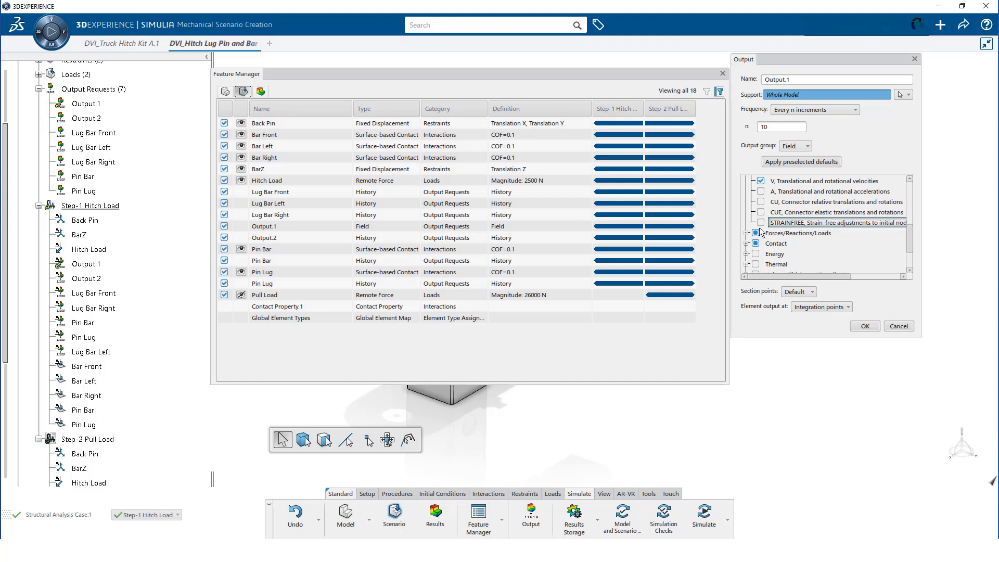
- Add CSTATUS, contact status, to Output.1's contact variables and apply the edited output request
click(747, 233)
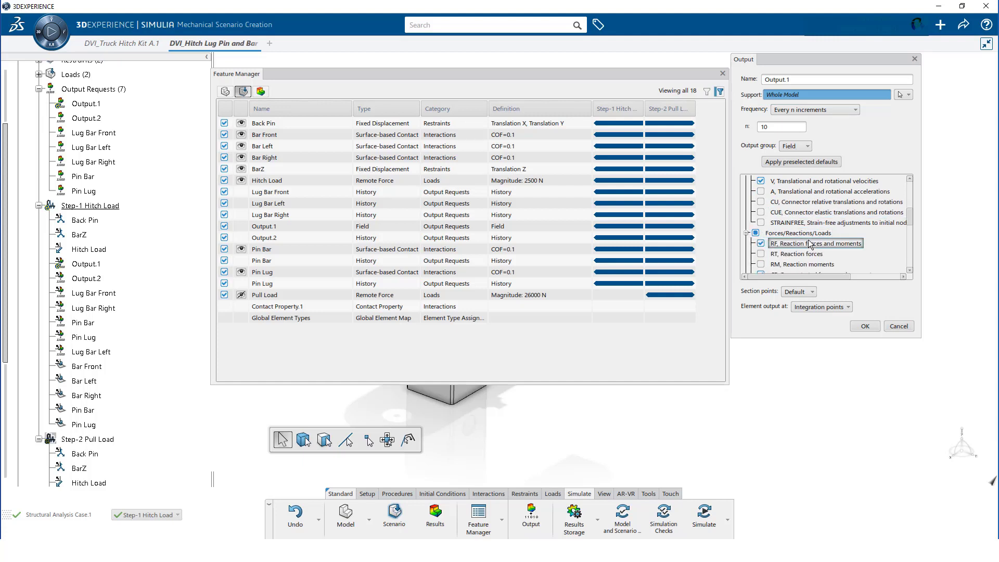
scroll(809, 245, down, 12)
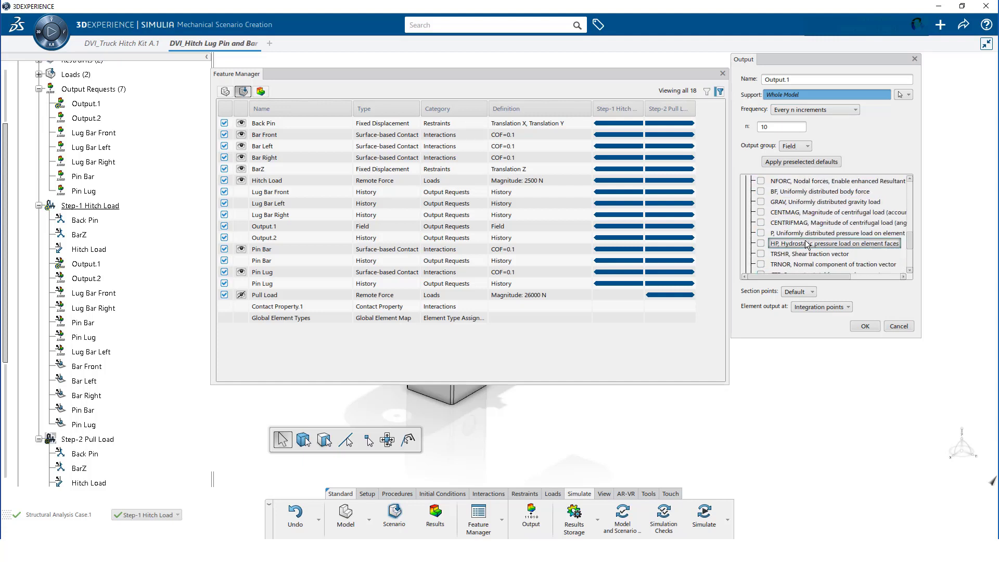
scroll(807, 245, down, 6)
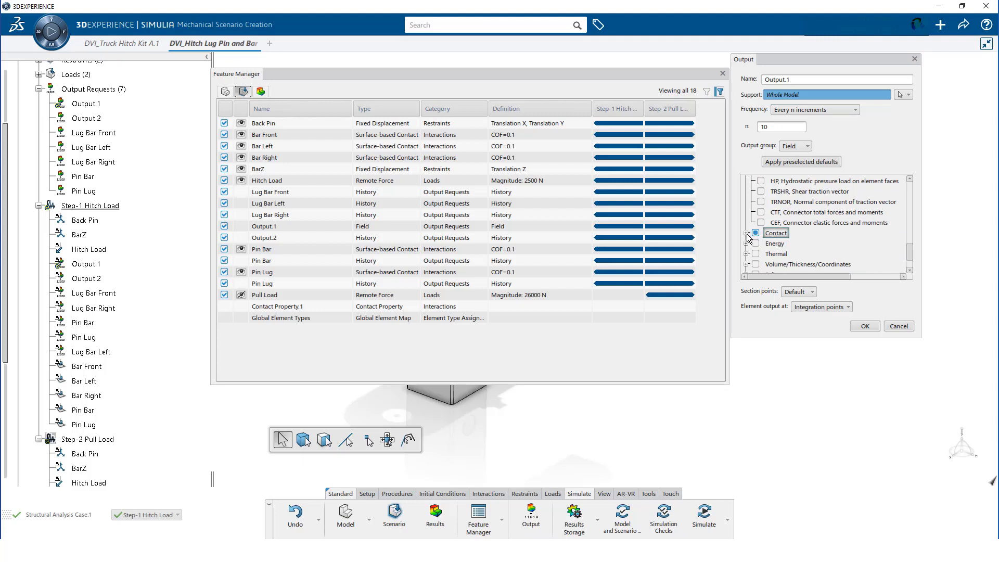
click(748, 237)
scroll(816, 235, down, 1)
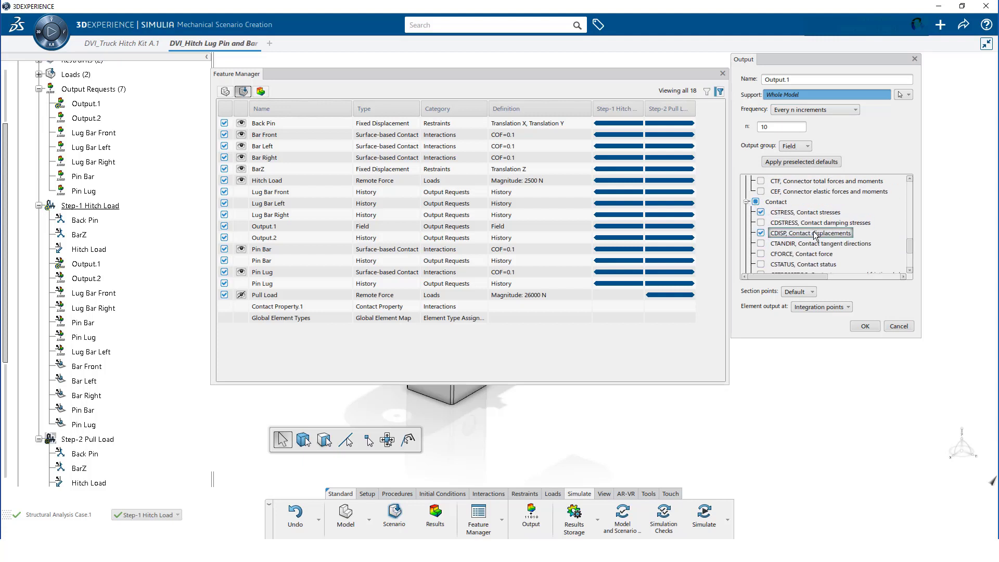
scroll(816, 236, down, 1)
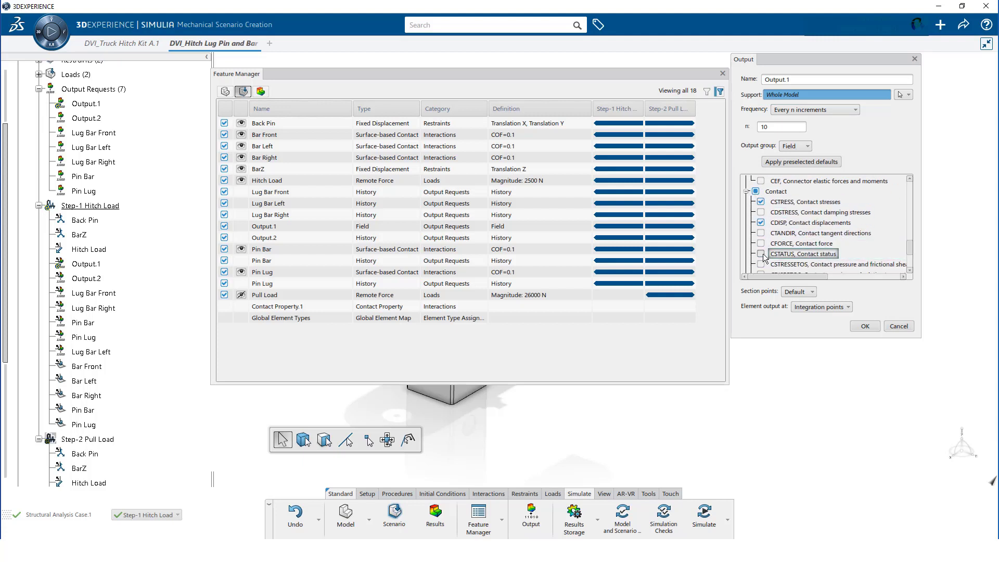
scroll(844, 232, down, 3)
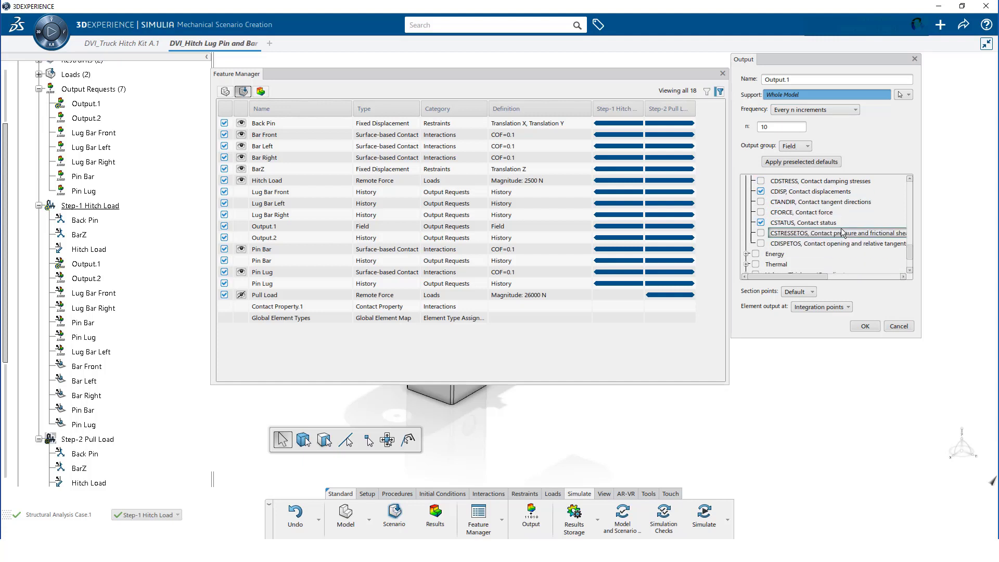
click(866, 326)
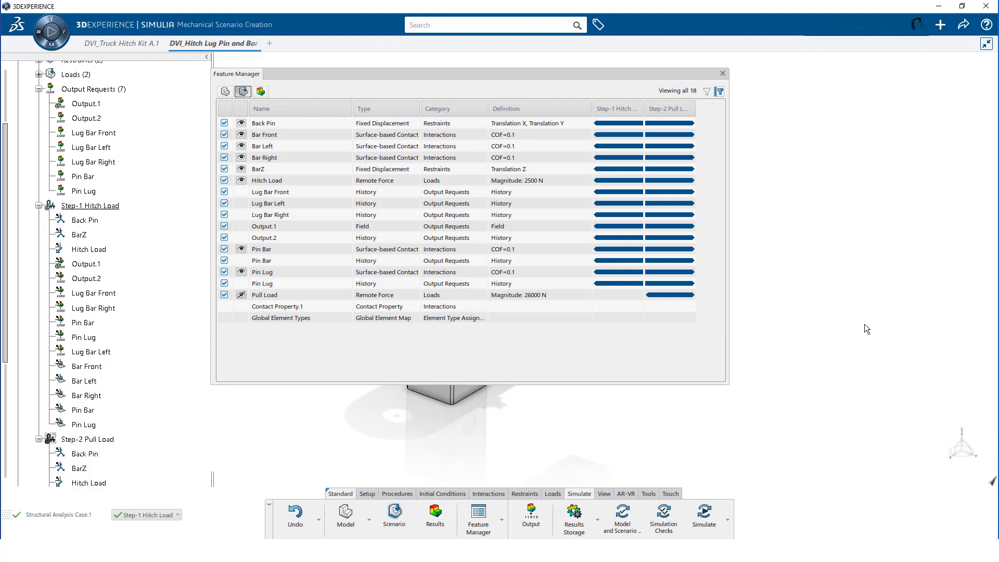
- Close the Feature Manager and rerun the model and scenario checks with the updated output requests
click(721, 74)
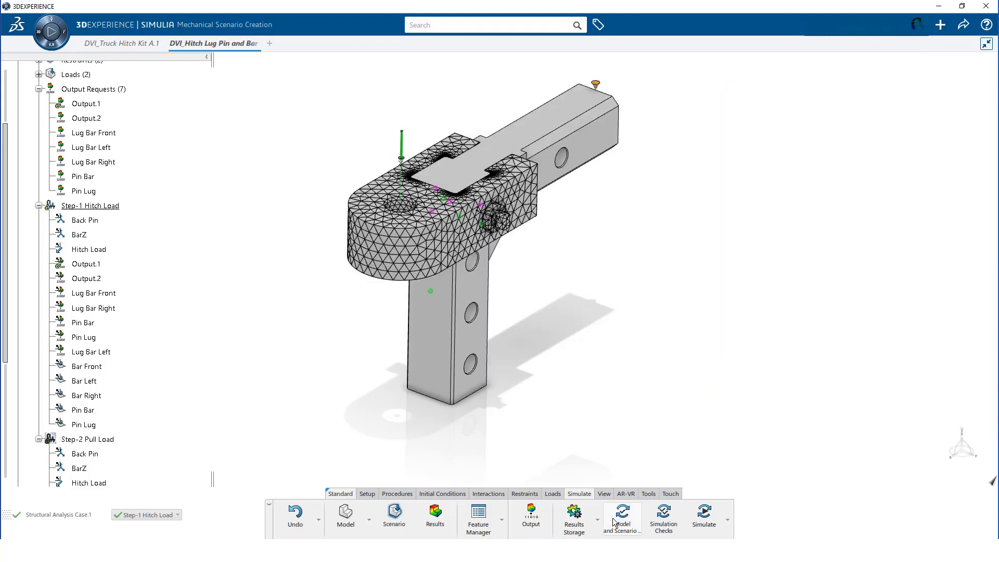
click(624, 522)
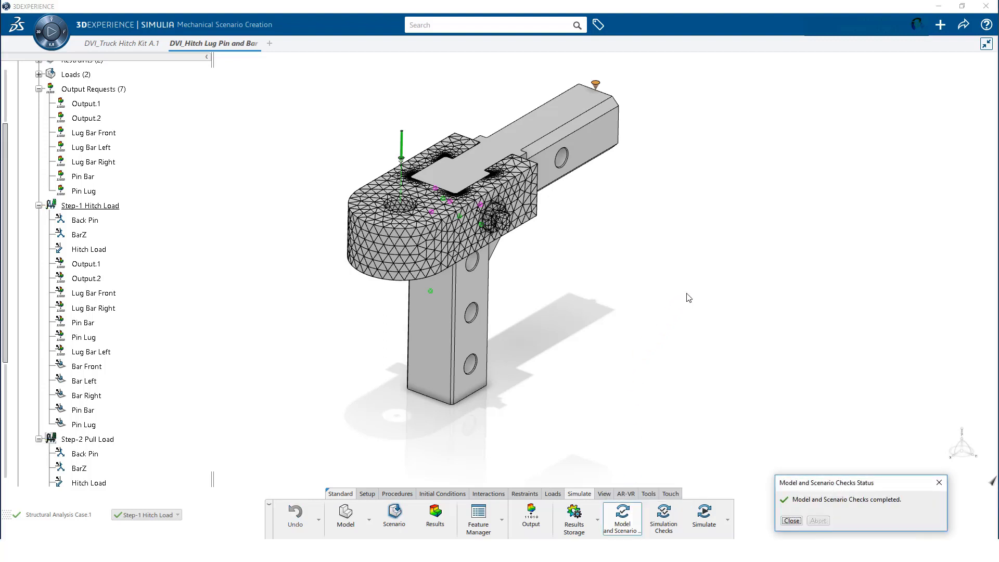
click(791, 521)
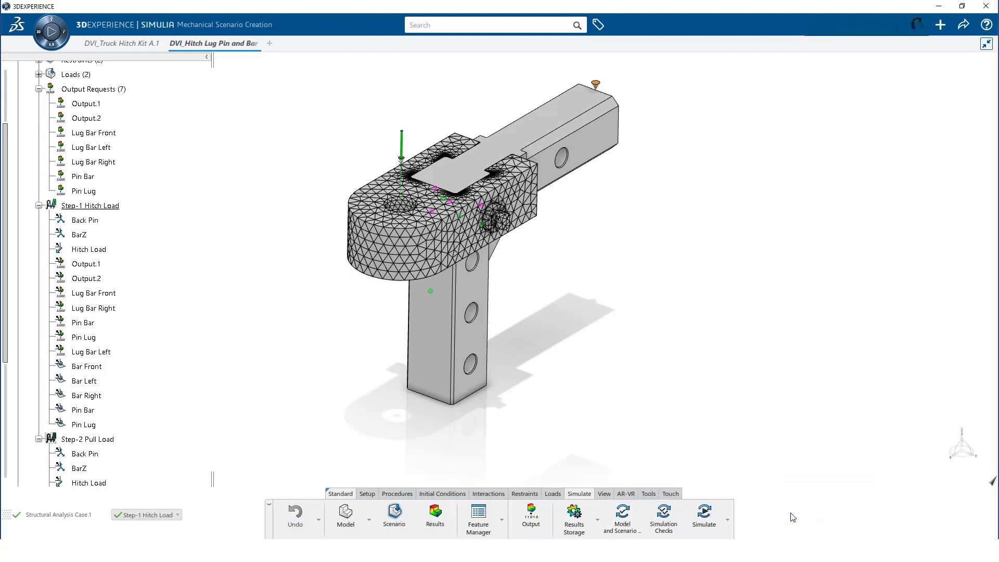
- Save the simulation and set the results storage for Structural Analysis Case.1 to Local
click(964, 25)
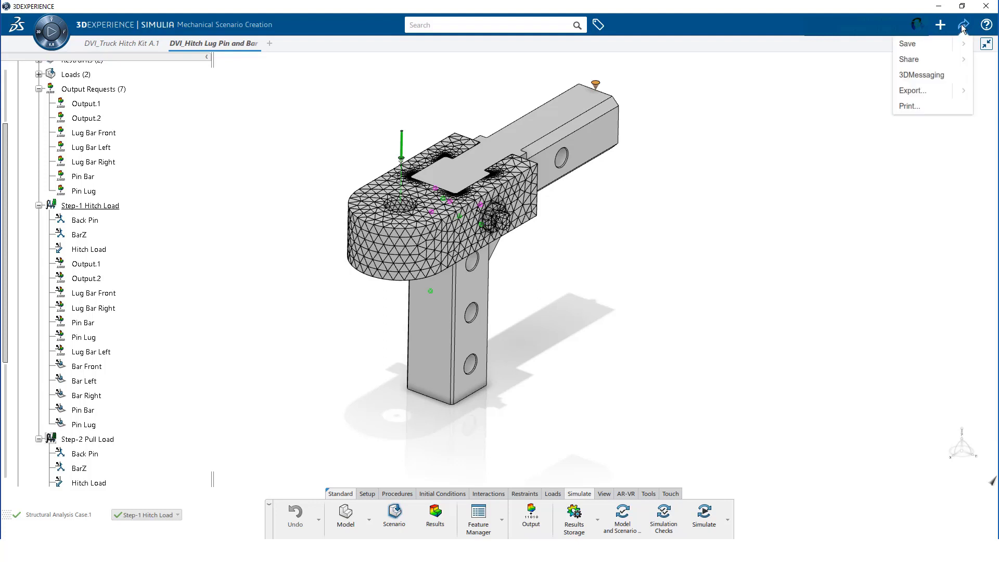
click(924, 50)
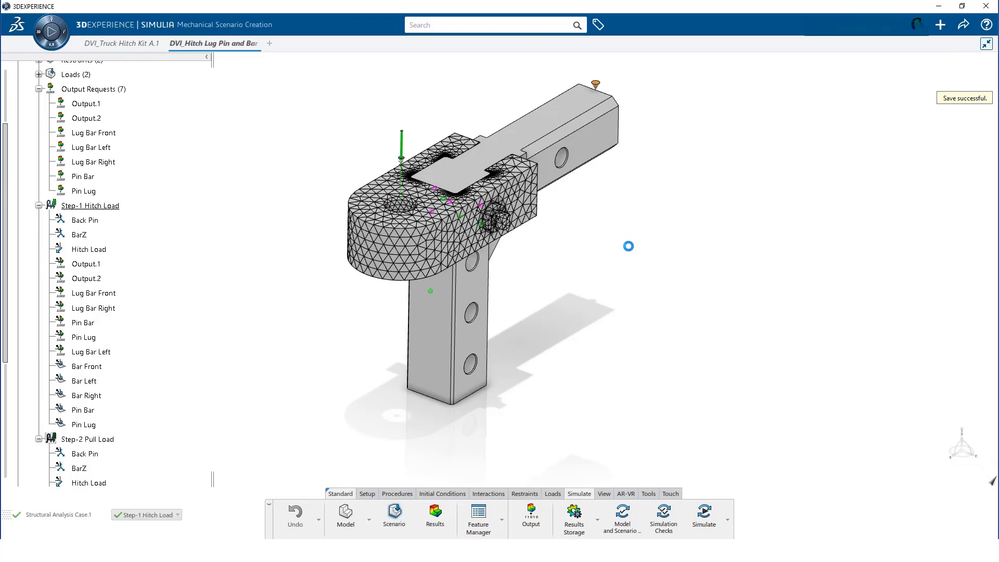
click(584, 526)
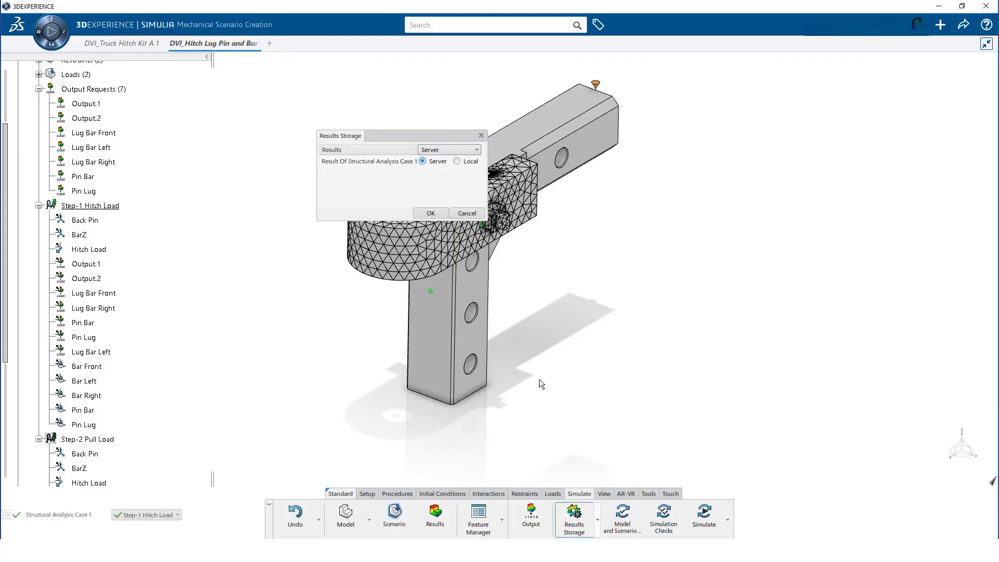
click(458, 161)
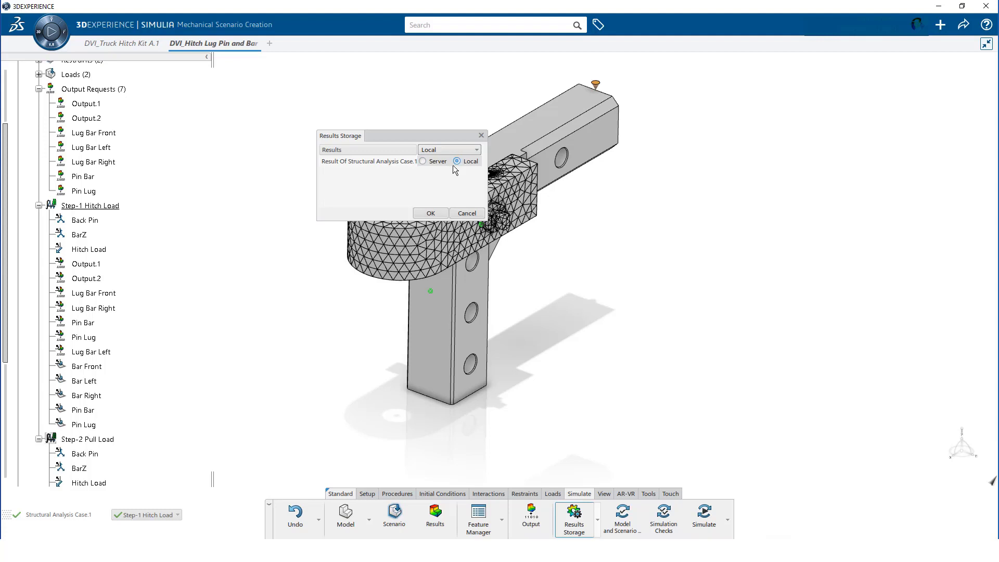
click(431, 214)
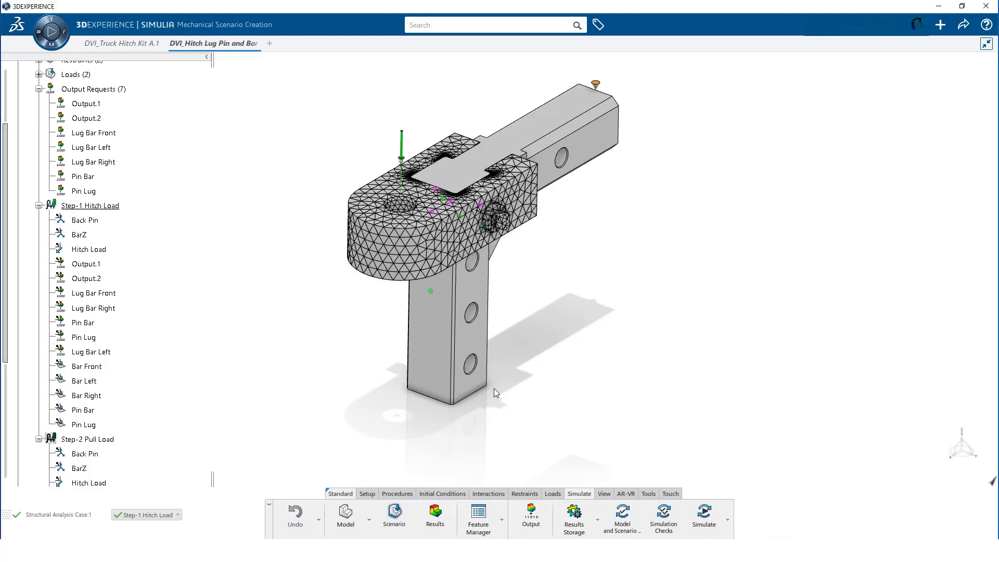
- Run the simulation checks with millimeter length units and 4 cores, and review the warnings they report
click(660, 517)
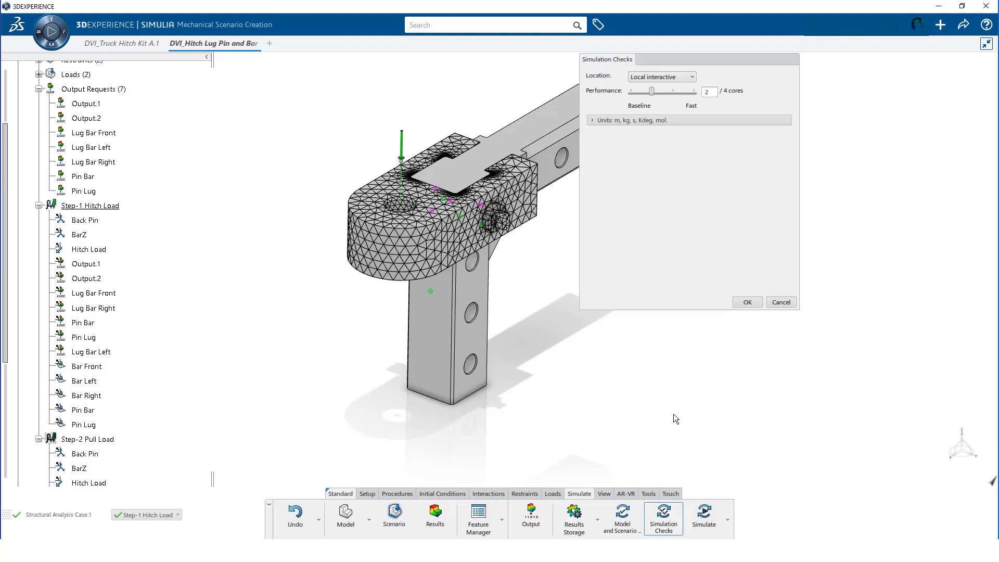
click(627, 121)
click(660, 135)
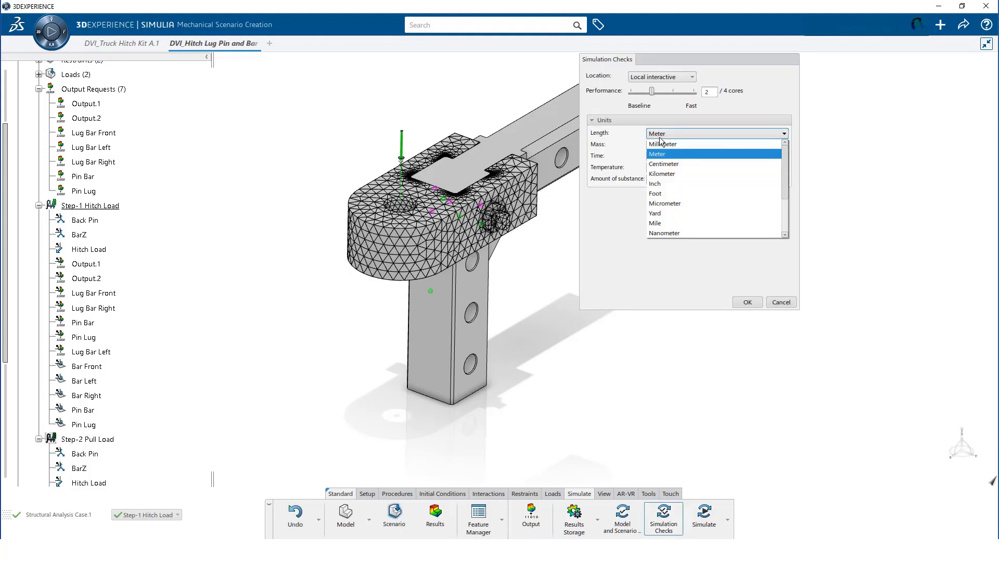
click(665, 148)
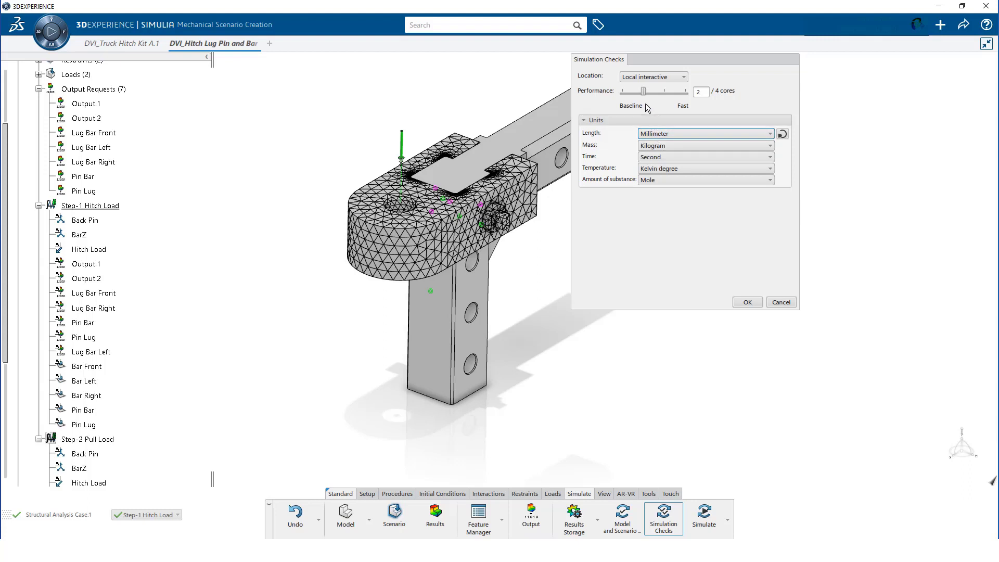
drag(644, 91, 693, 92)
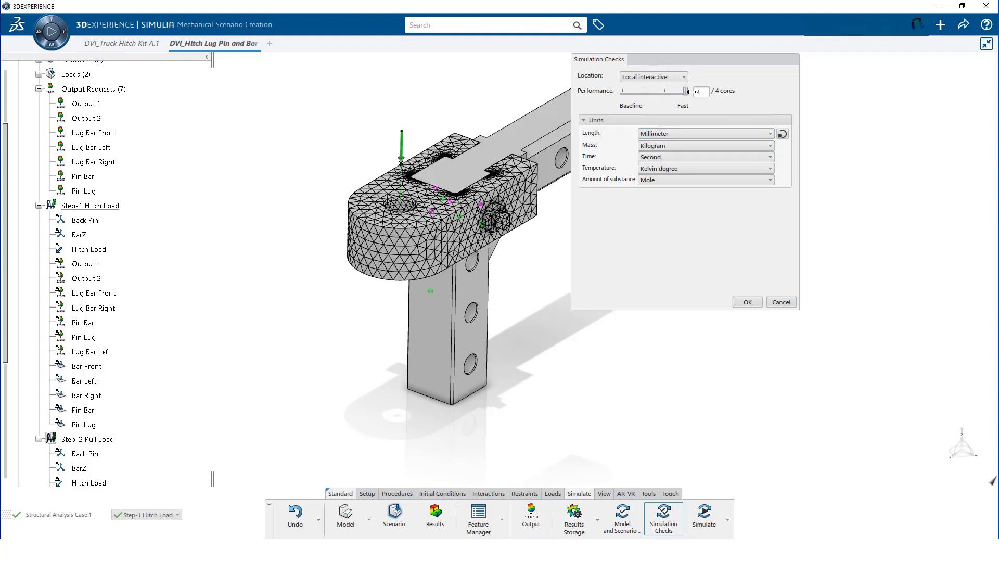
click(746, 302)
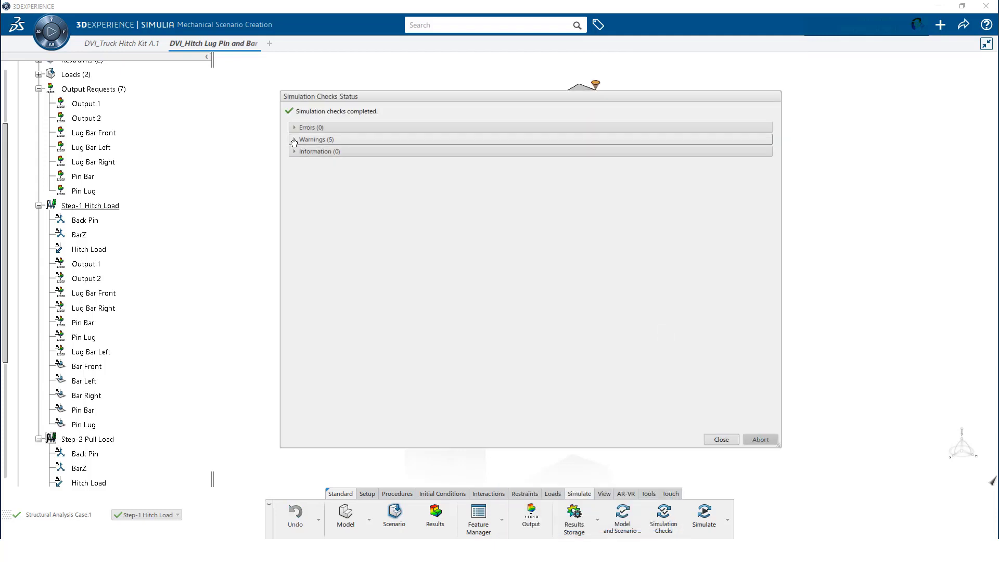
click(293, 141)
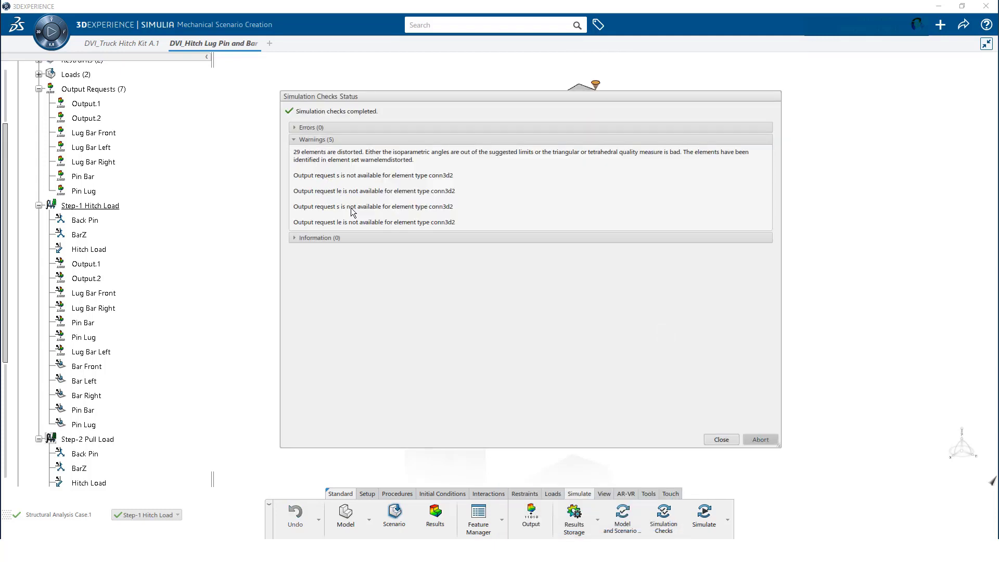
click(722, 440)
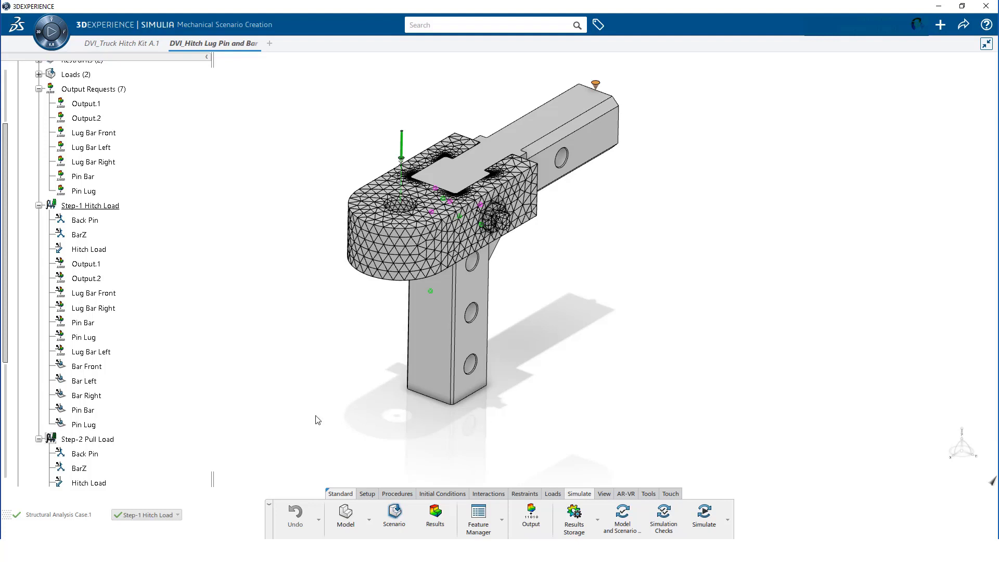
- Expand the result of Structural Analysis Case.1 down to its field plots and activate the results
drag(3, 278, 3, 428)
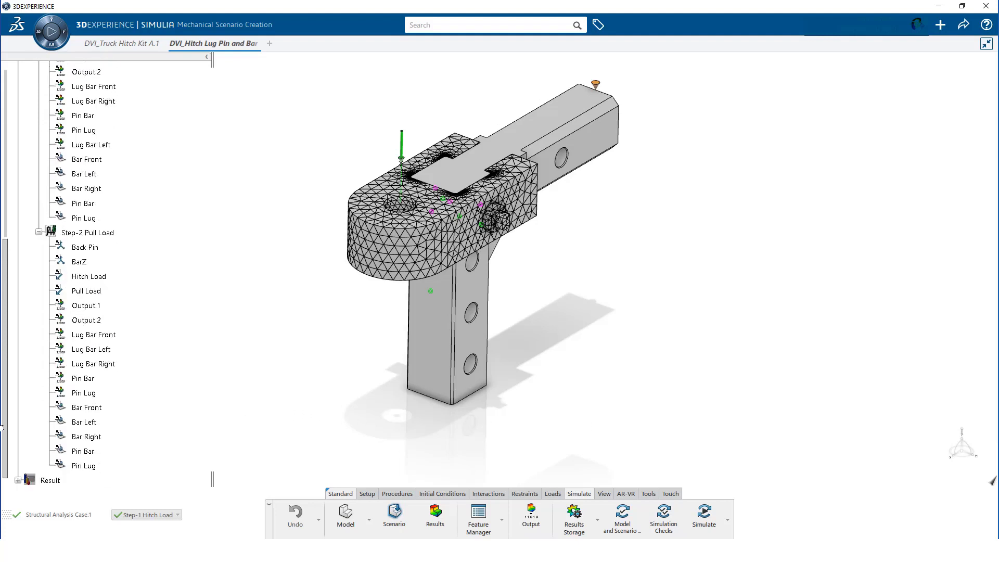
click(17, 480)
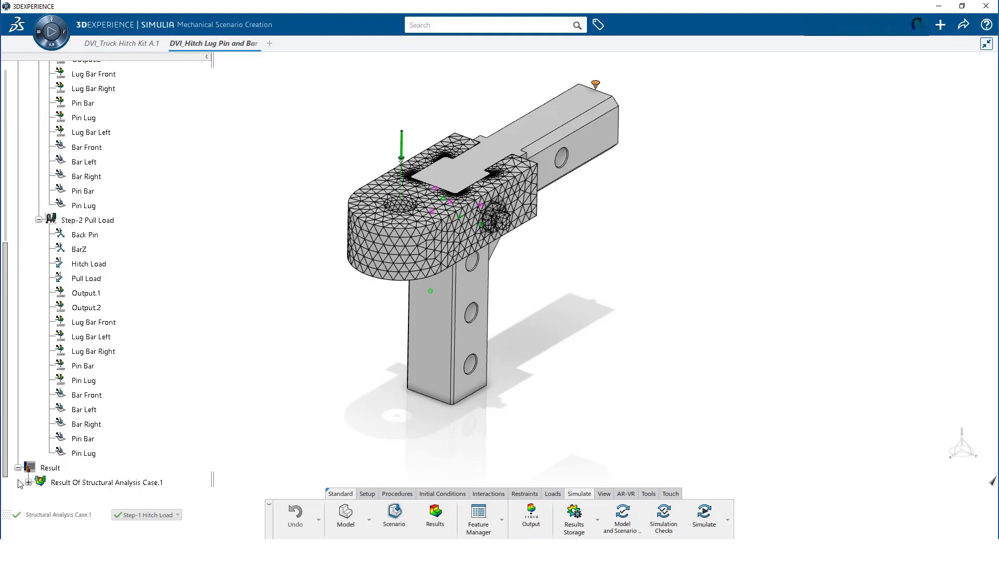
scroll(19, 463, down, 3)
scroll(19, 464, down, 5)
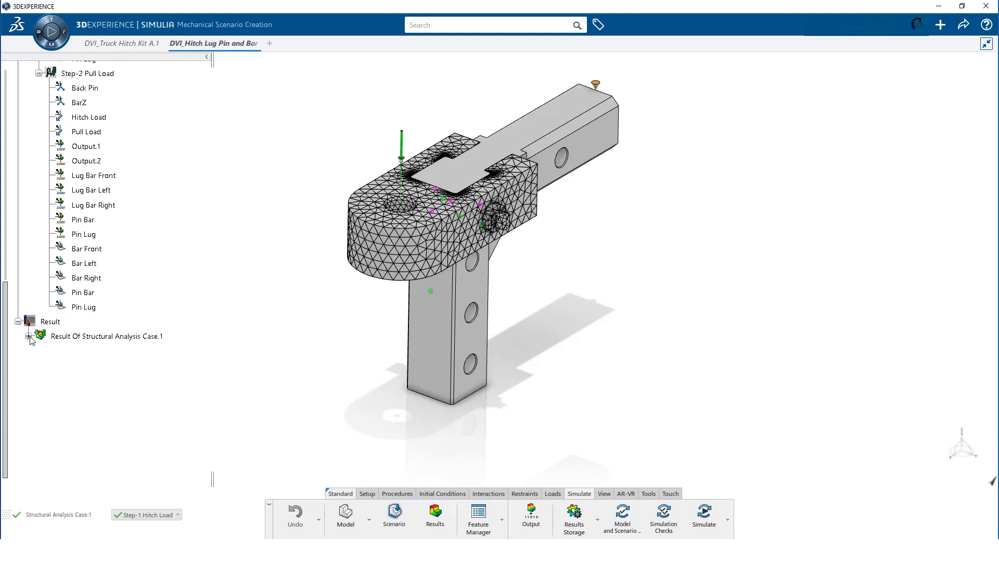
click(28, 336)
click(38, 352)
click(79, 337)
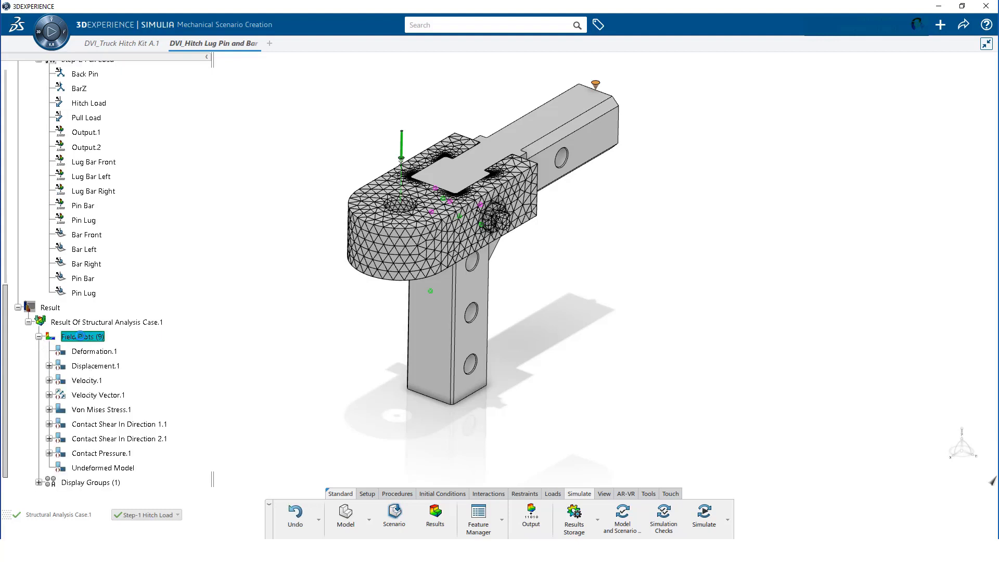
double_click(79, 336)
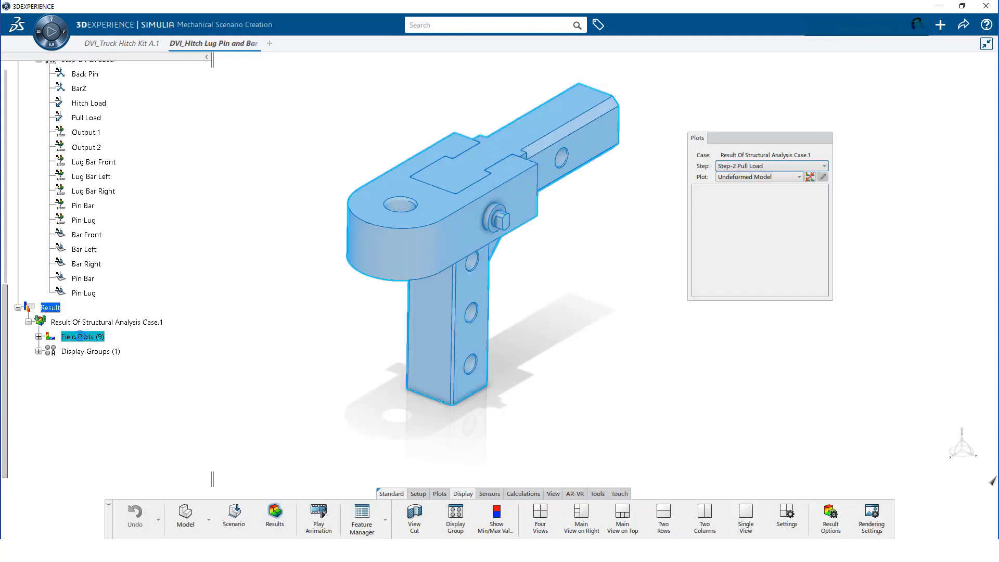
- Create a contour plot from the Contact Opening template using the COPEN variable for Display Group.1
click(440, 493)
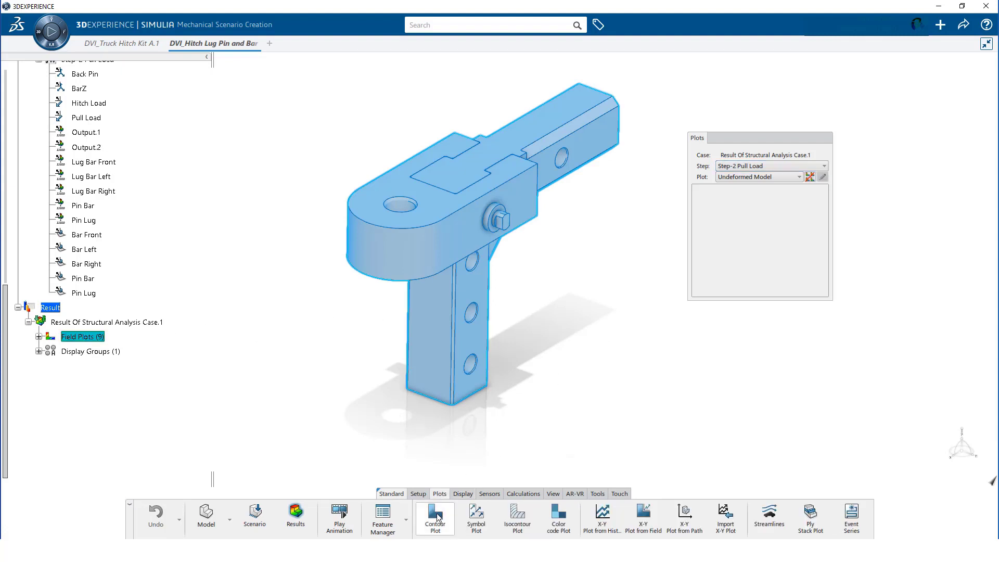
click(436, 517)
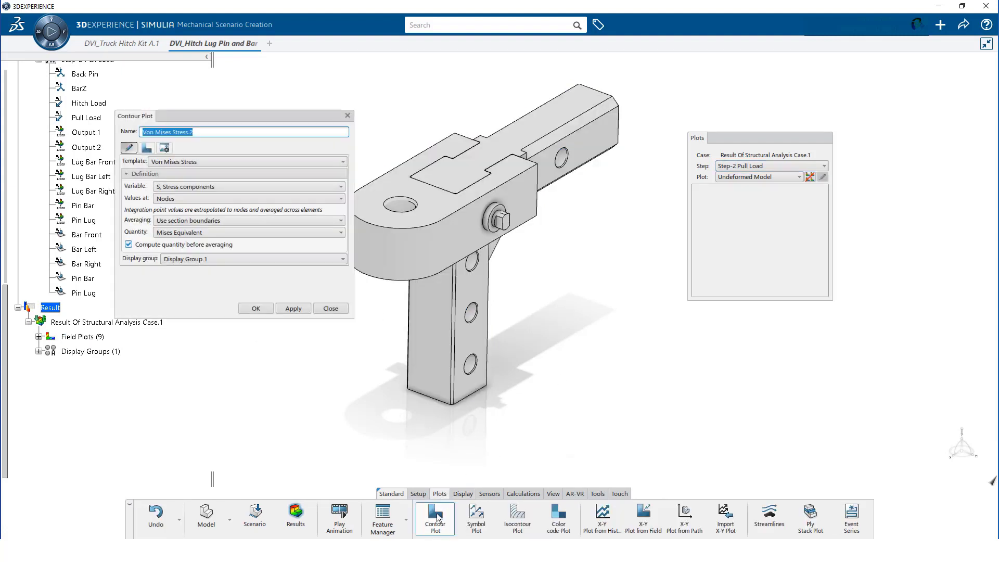
click(217, 162)
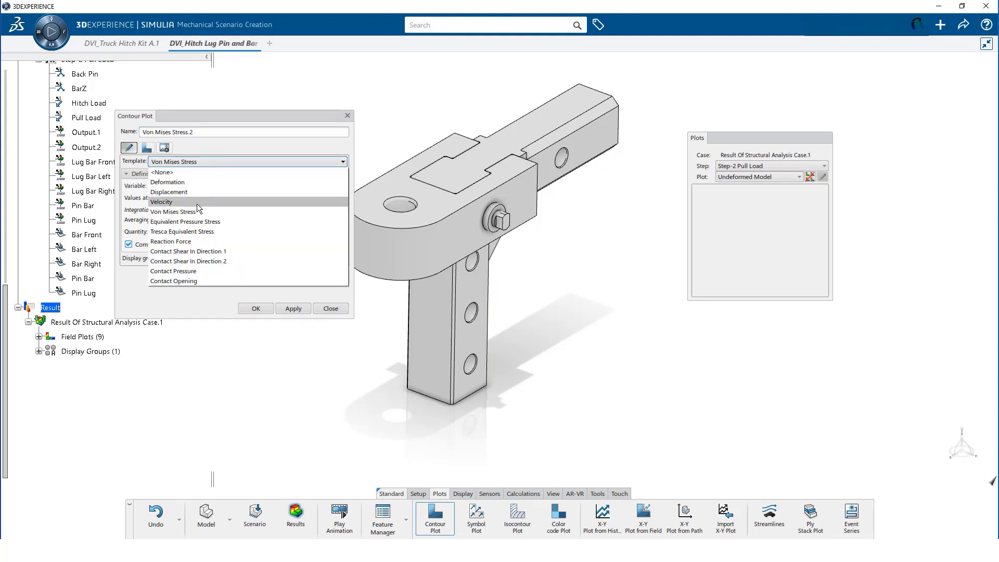
click(188, 281)
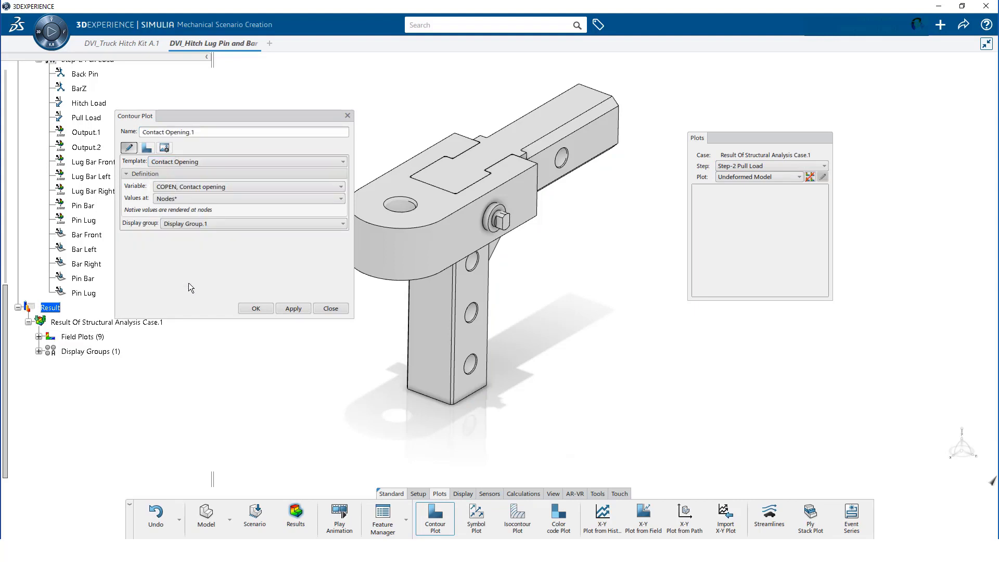
click(256, 309)
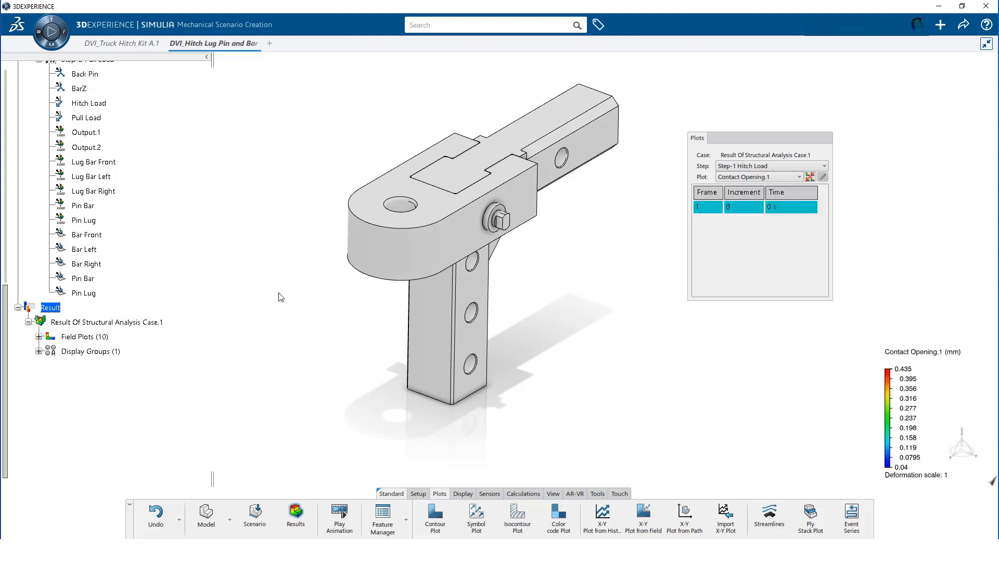
- Limit Display Group.1 to the DVI_Slotted Lug part and apply the selection to the contact opening plot
click(459, 493)
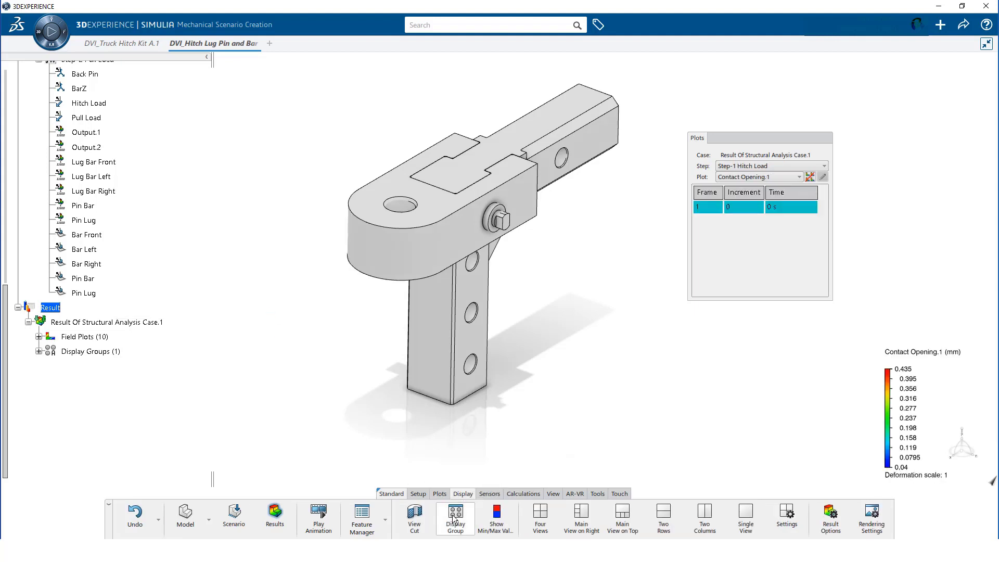
click(454, 519)
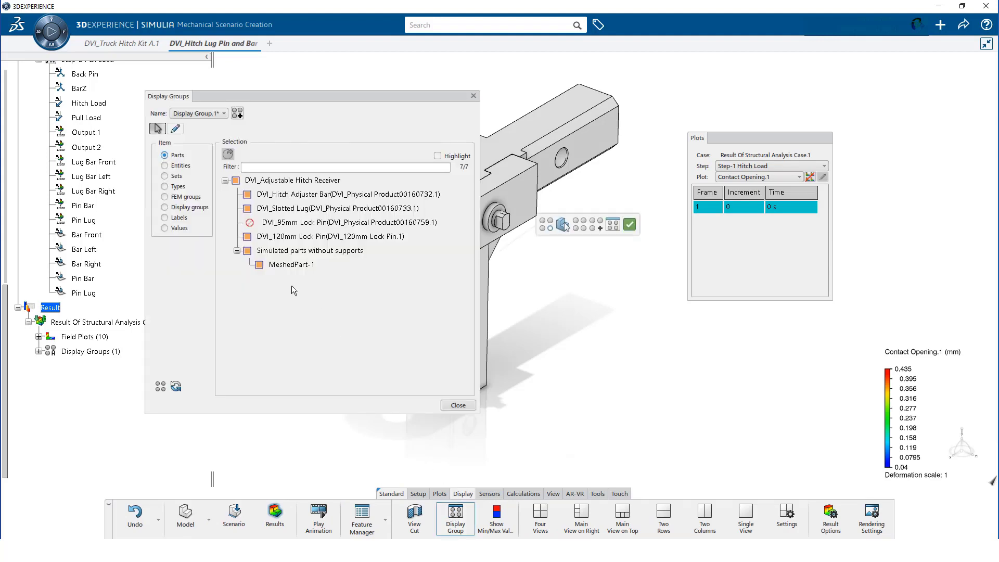
click(247, 251)
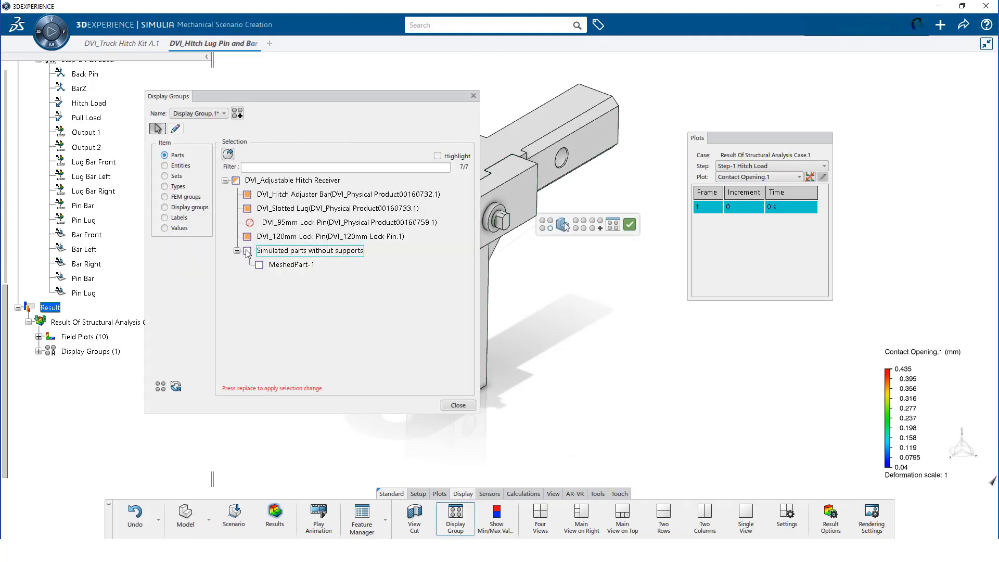
click(249, 238)
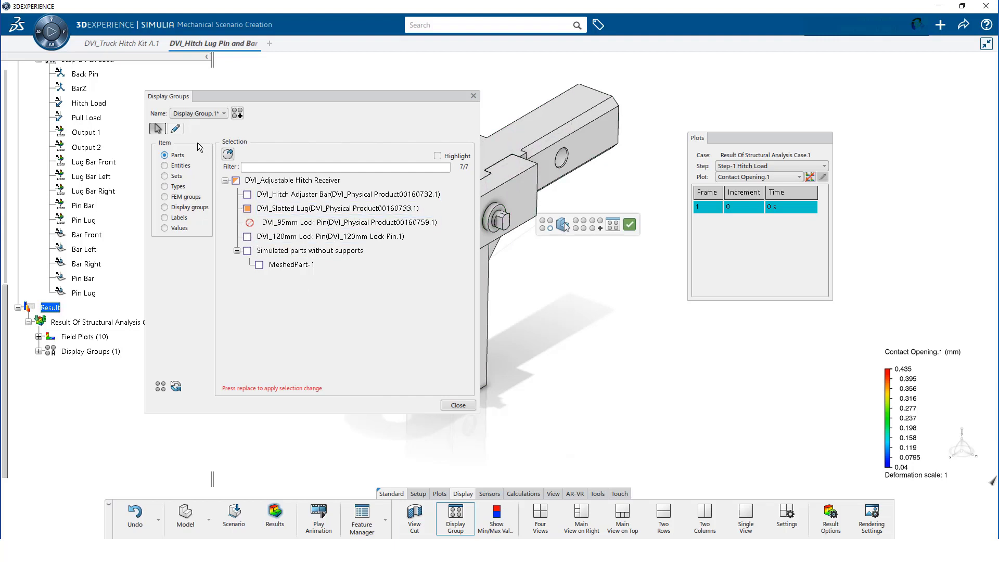
click(228, 154)
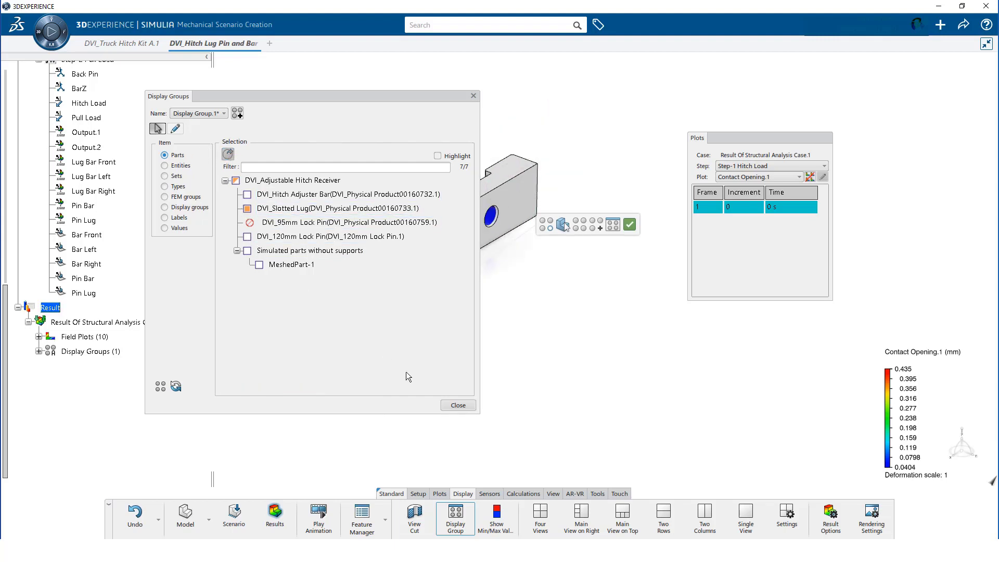
click(458, 405)
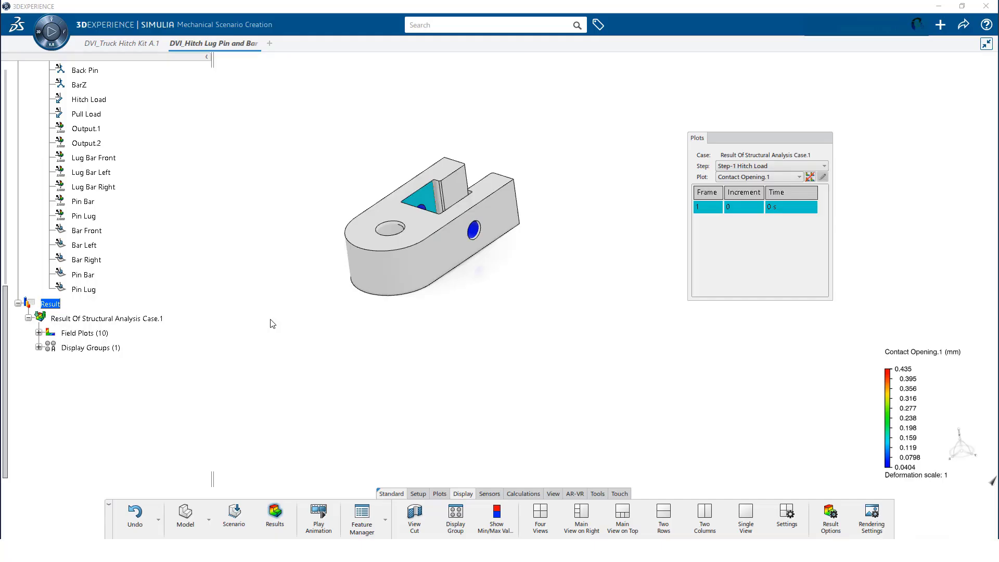
- Reactivate the scenario and start the simulation with performance set to all 4 cores
drag(8, 343, 33, 112)
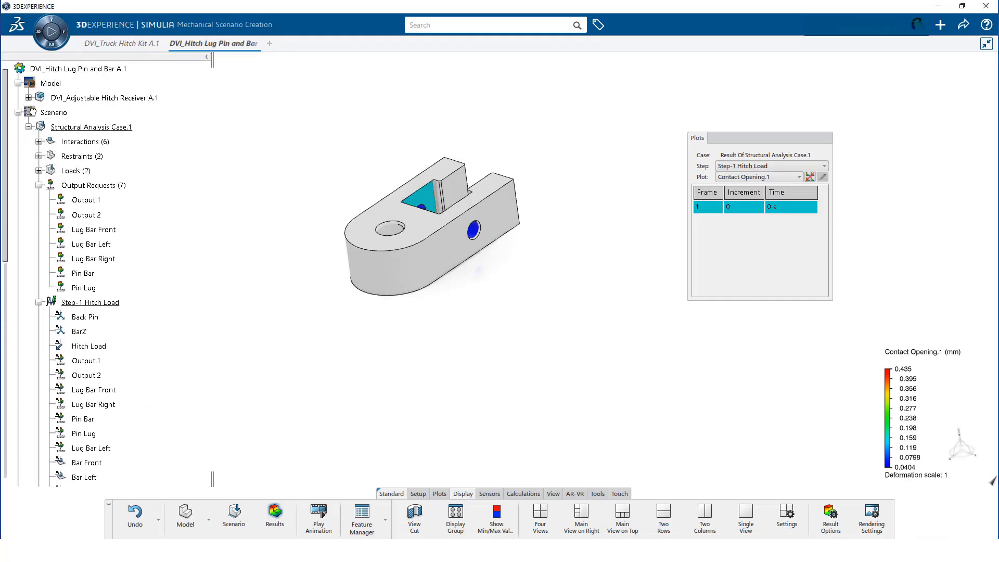
click(55, 113)
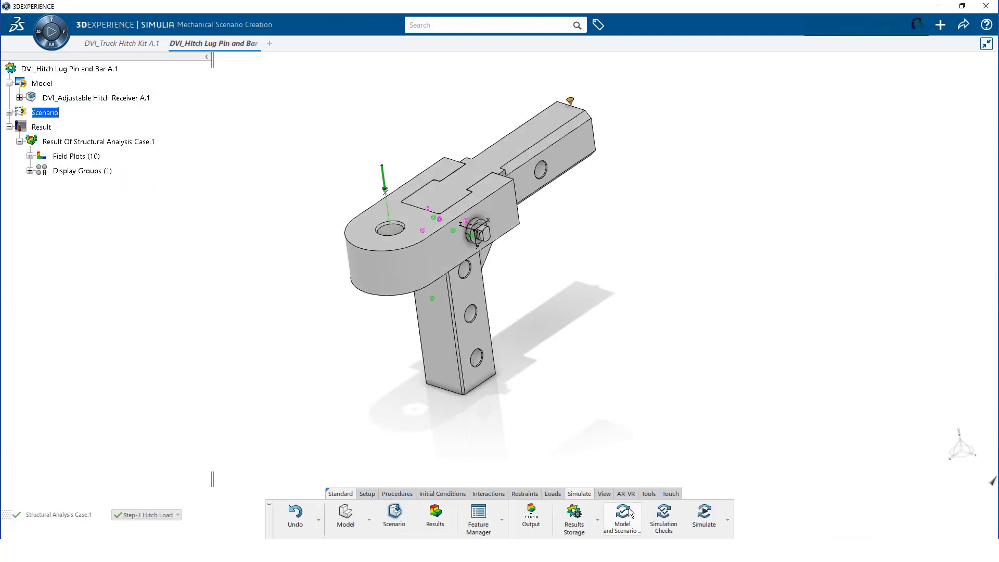
click(705, 526)
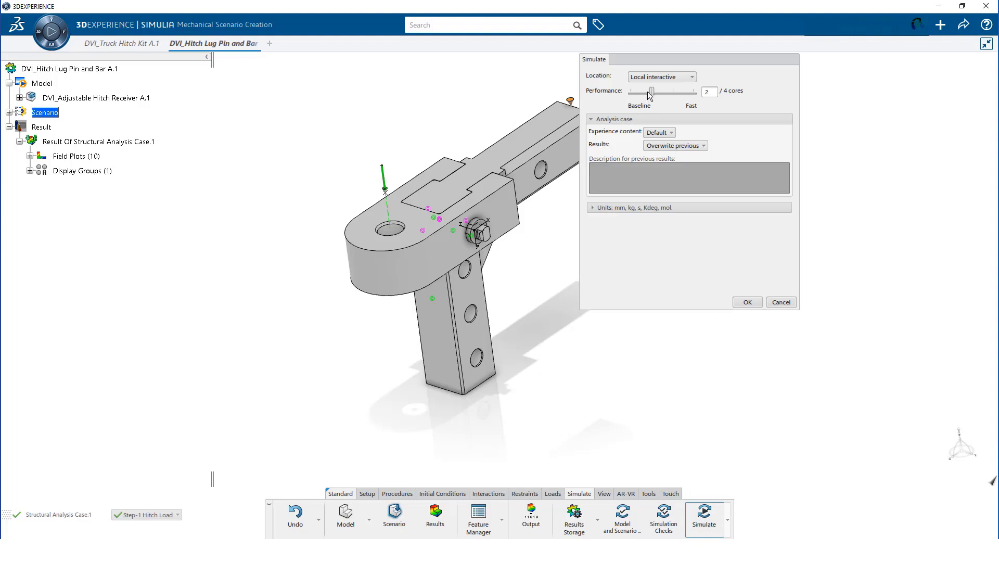
drag(651, 92, 694, 92)
click(750, 302)
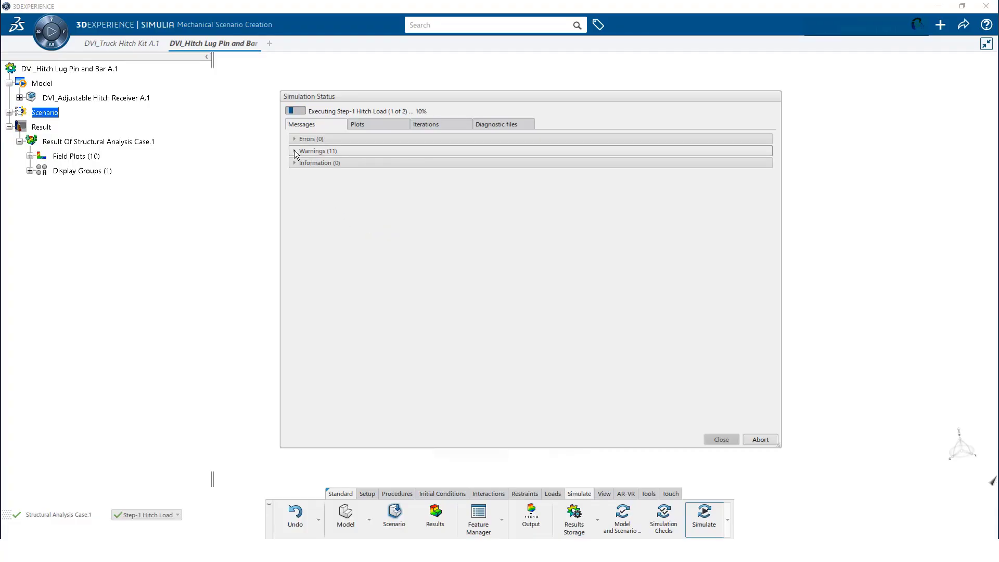
- Examine the running simulation's warning messages and iteration history for the Step-1 Hitch Load
click(322, 151)
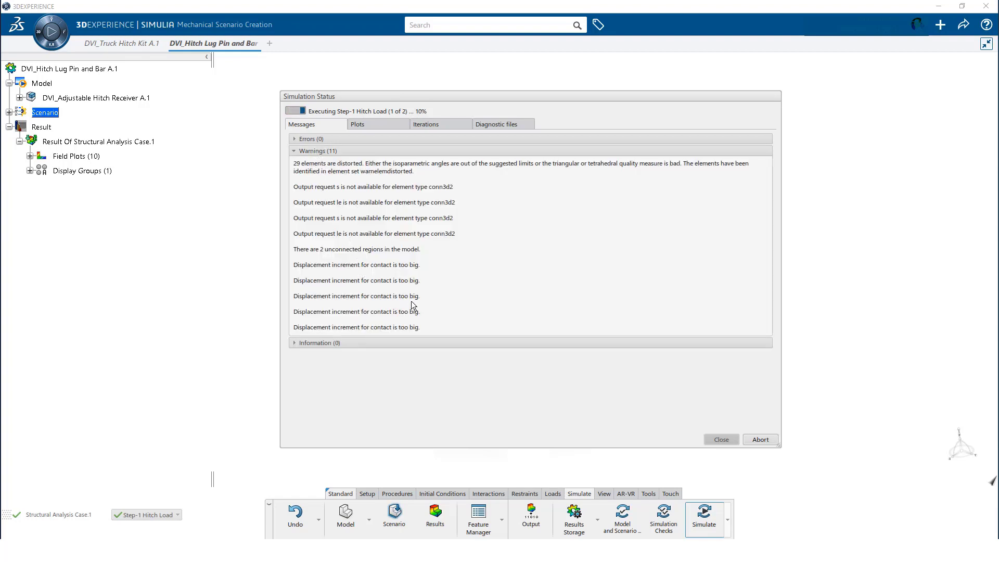
click(430, 126)
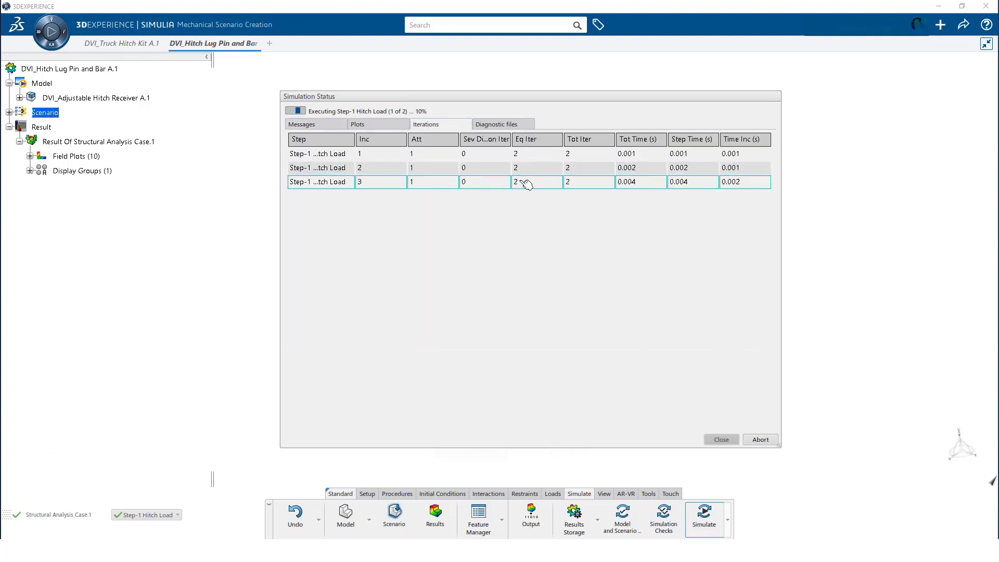
click(337, 126)
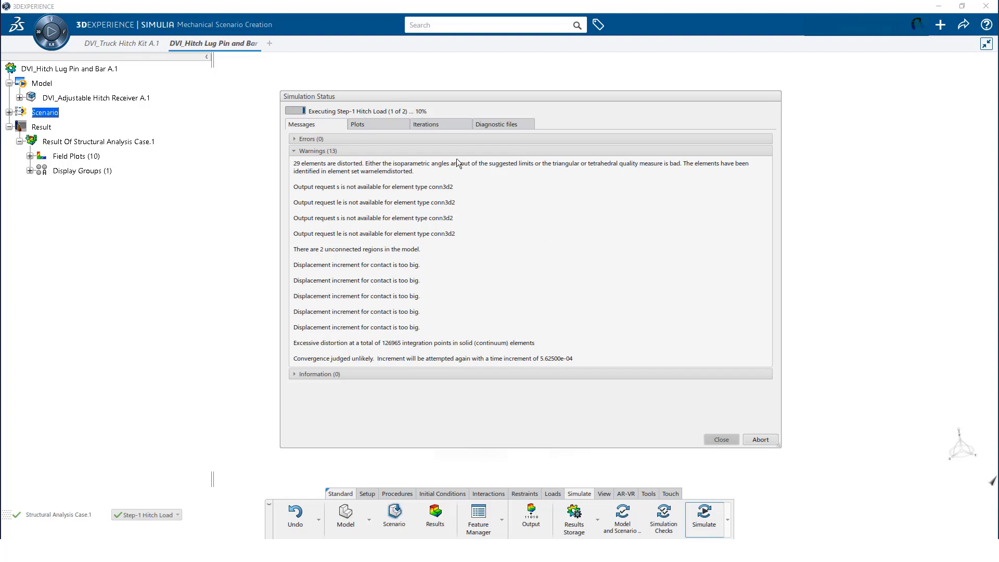
- Review the later Step-1 Hitch Load increments and their time increments in the solver's iteration table
click(442, 125)
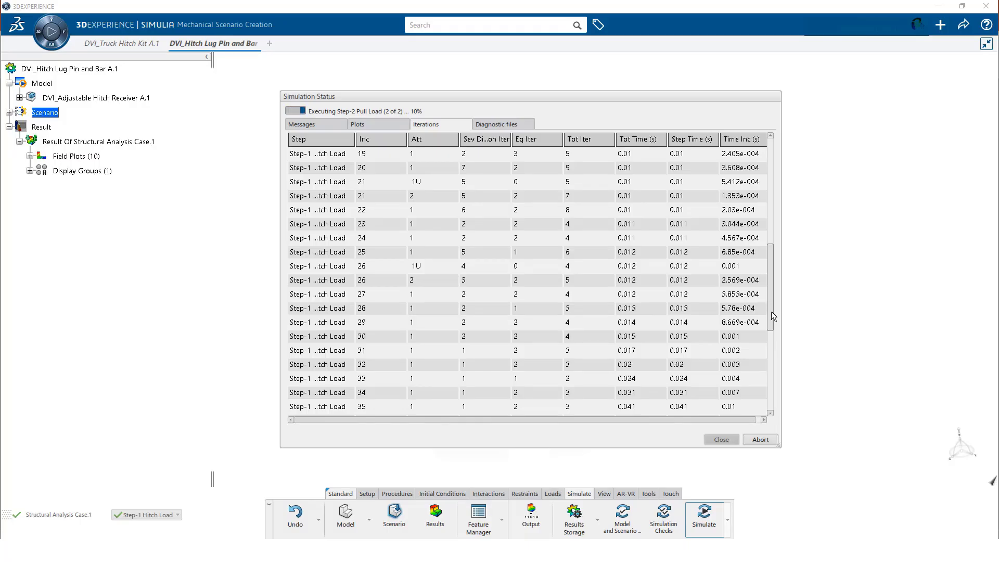
drag(770, 319, 770, 355)
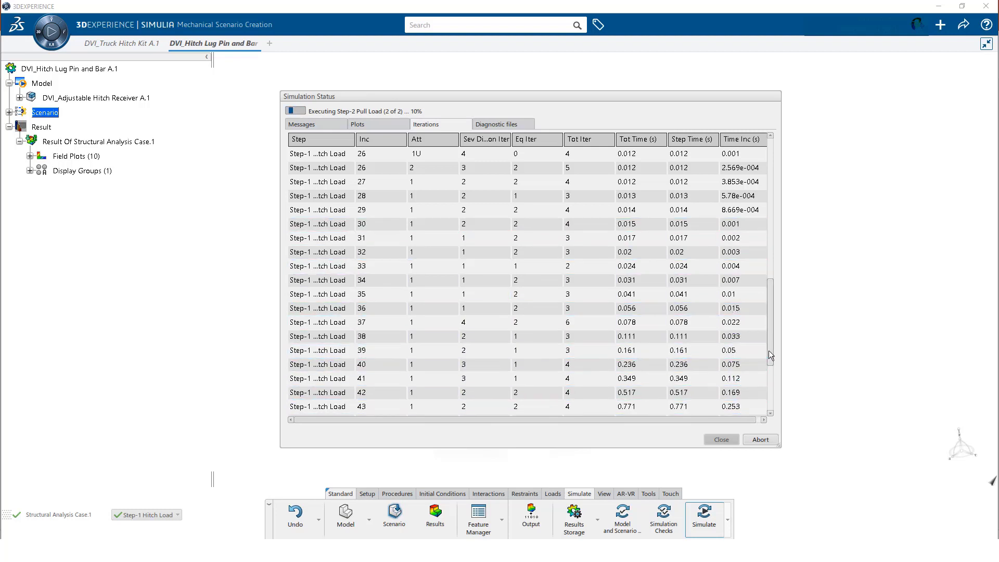
scroll(769, 350, down, 2)
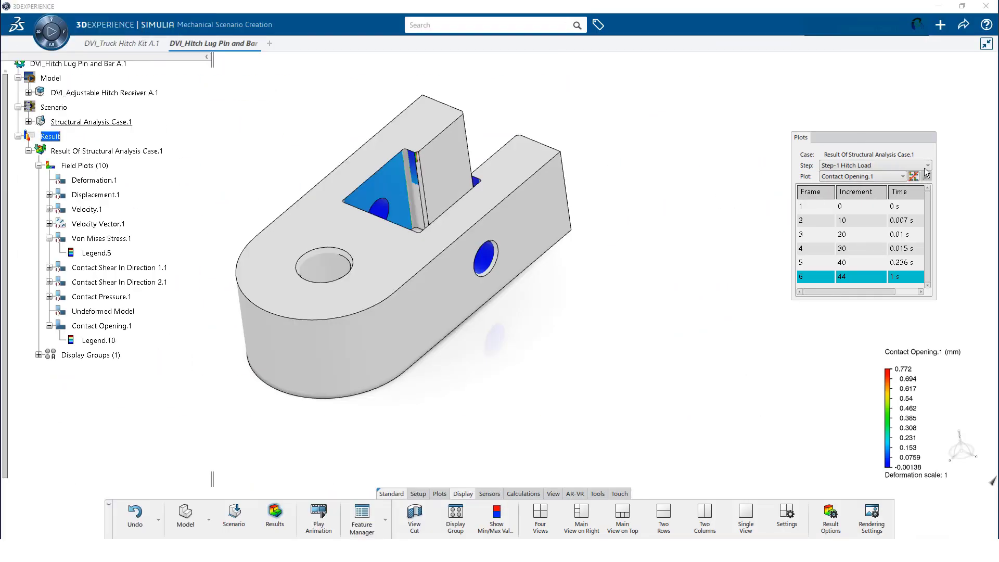
- Switch the results to Step-2 Pull Load and display the Von Mises Stress.1 plot on the slotted lug
click(929, 166)
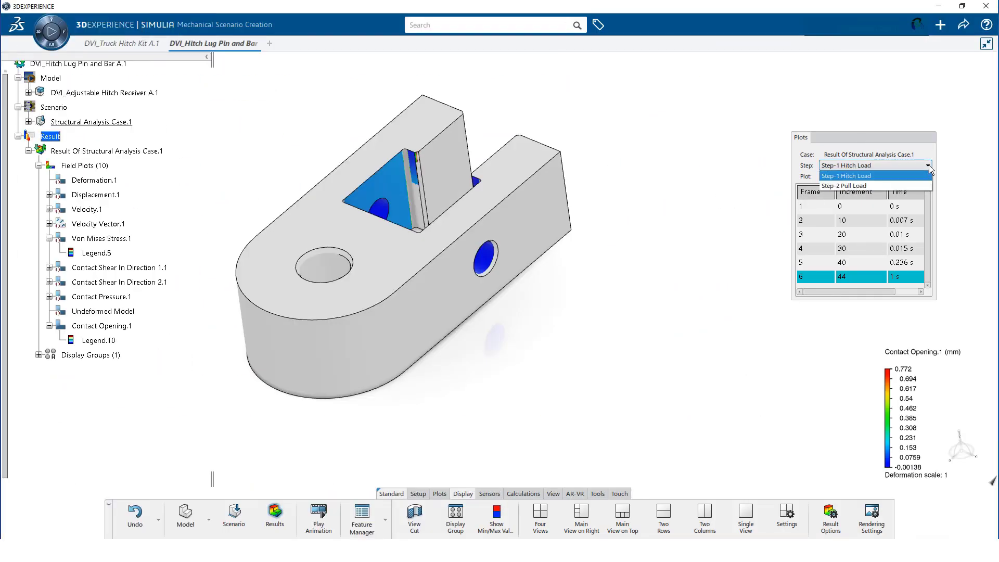
click(853, 186)
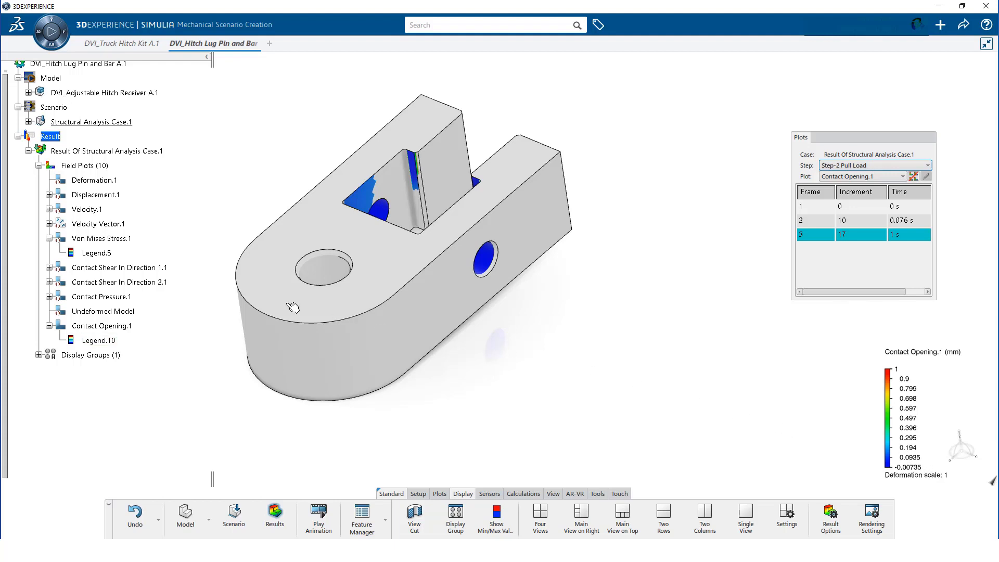
double_click(100, 239)
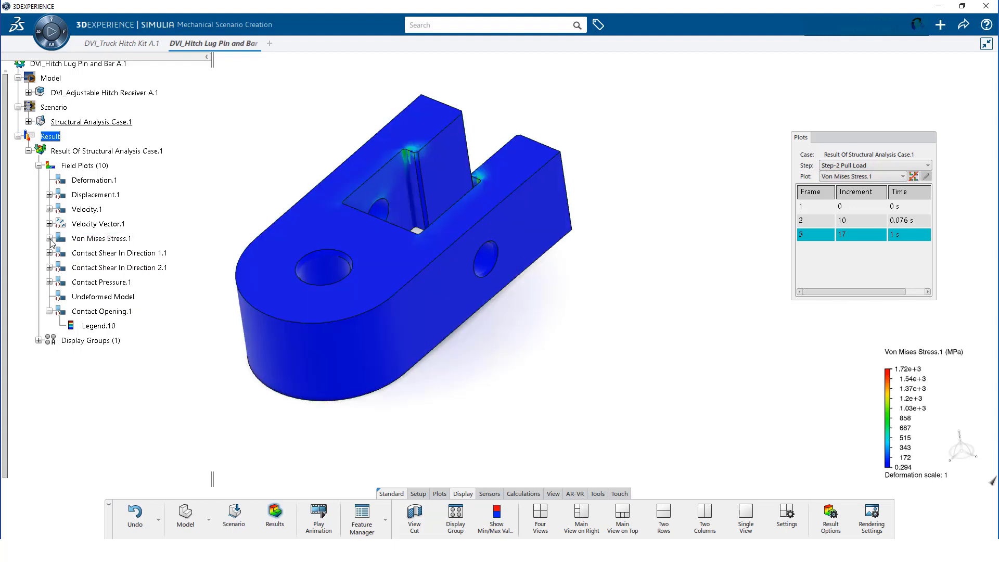
- Set the Von Mises stress legend's maximum to 310 MPa and its minimum to 0
double_click(94, 253)
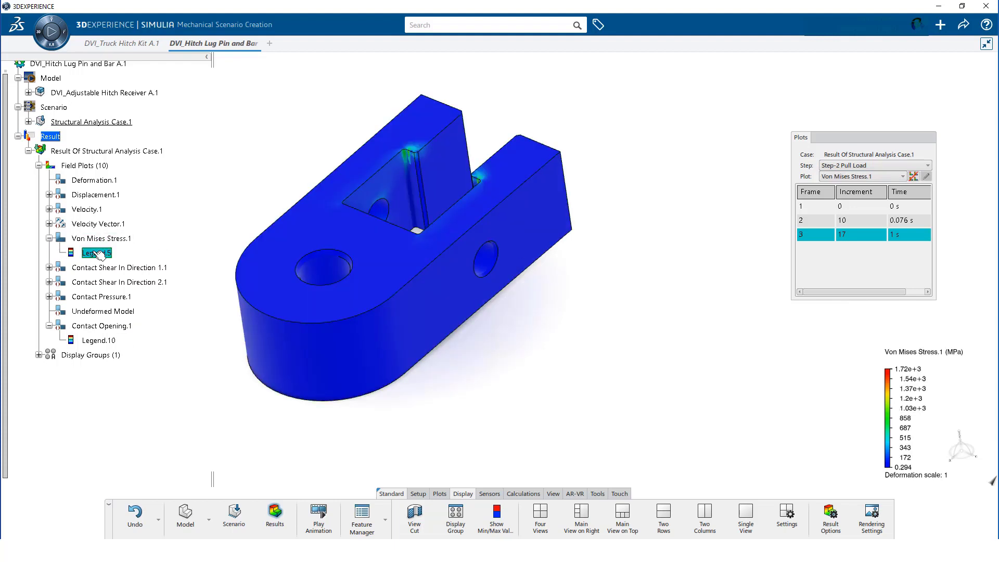
key(ctrl+a)
text(310)
double_click(296, 166)
text(0)
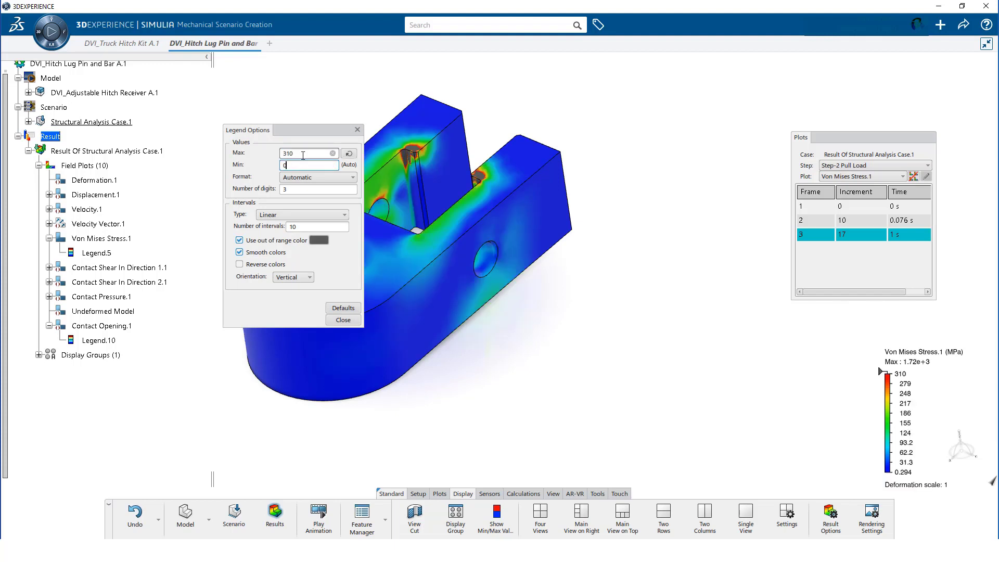
- Lower the Von Mises stress legend's maximum to 38.75 MPa and close the legend options
double_click(303, 154)
text(38.75)
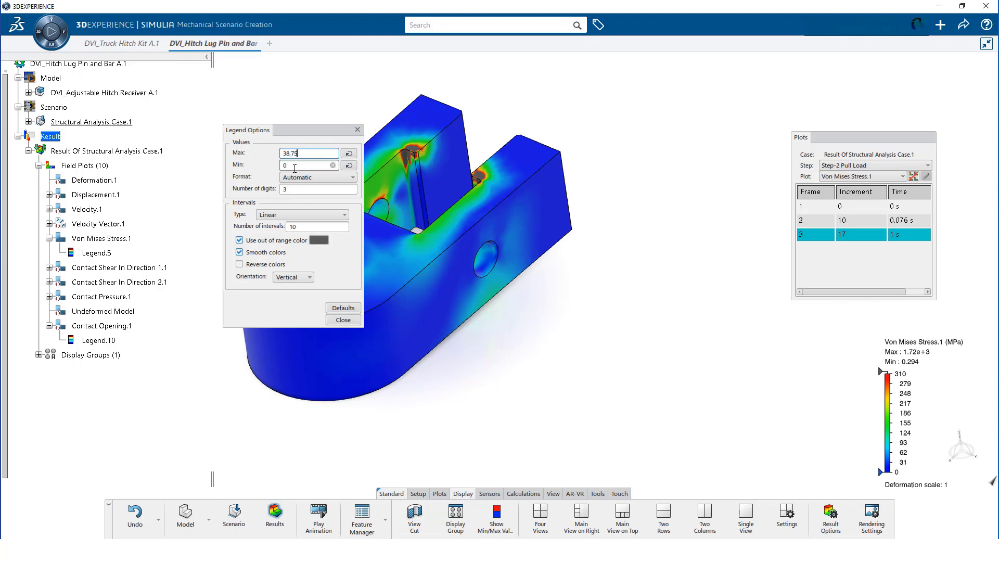
double_click(294, 165)
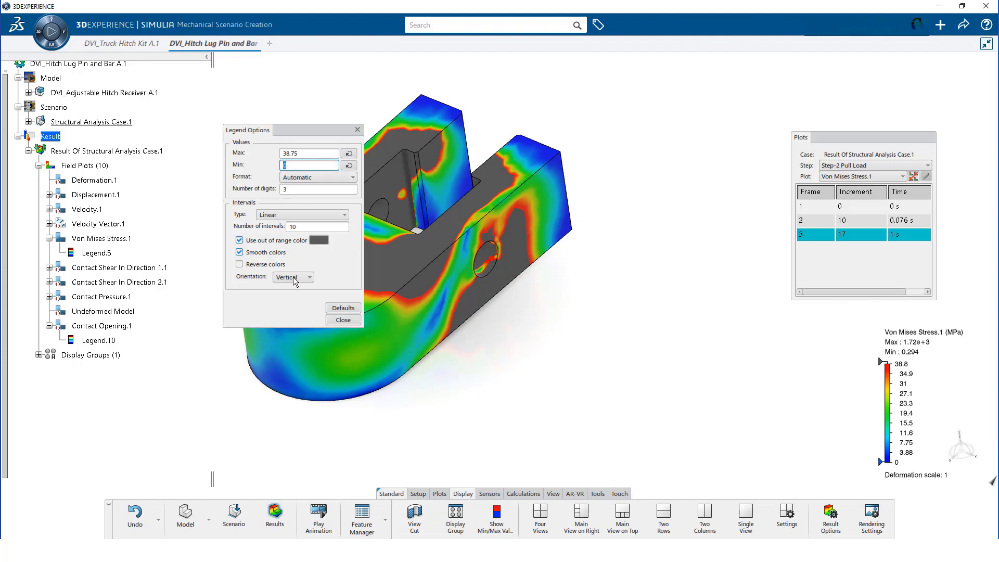
click(344, 320)
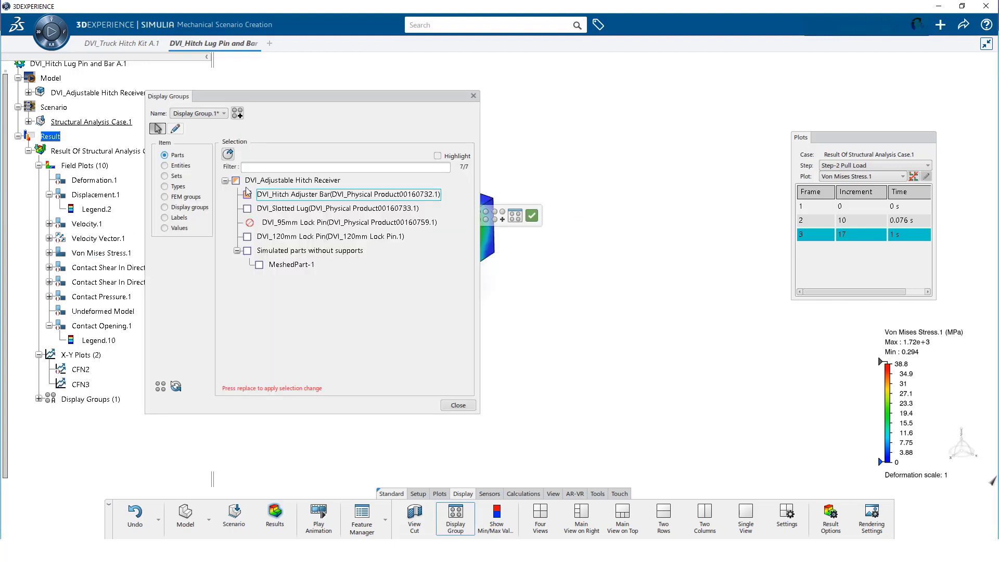
- Replace the contents of Display Group.1 with the DVI_Hitch Adjuster Bar part to show its stress
click(247, 194)
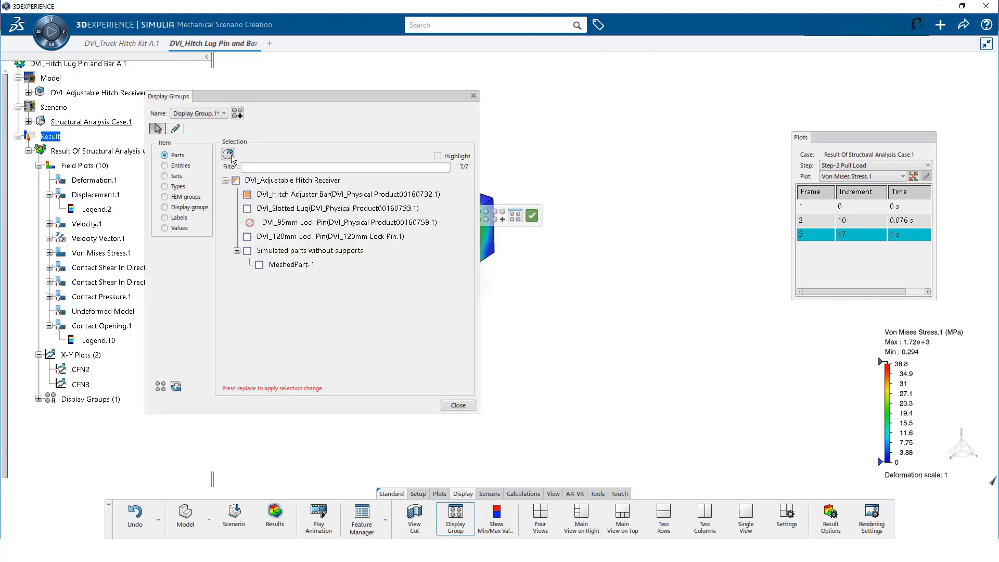
click(228, 155)
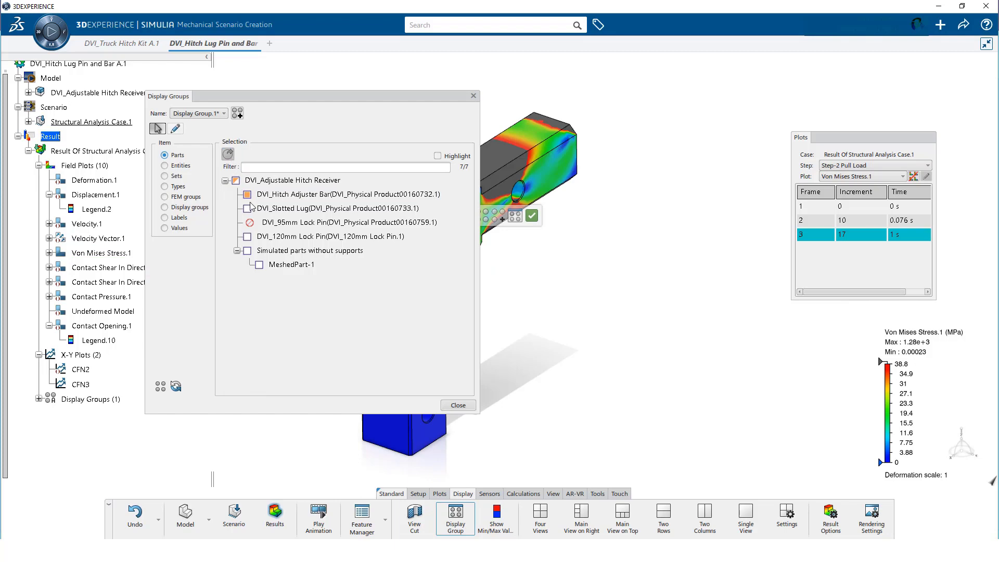
click(458, 406)
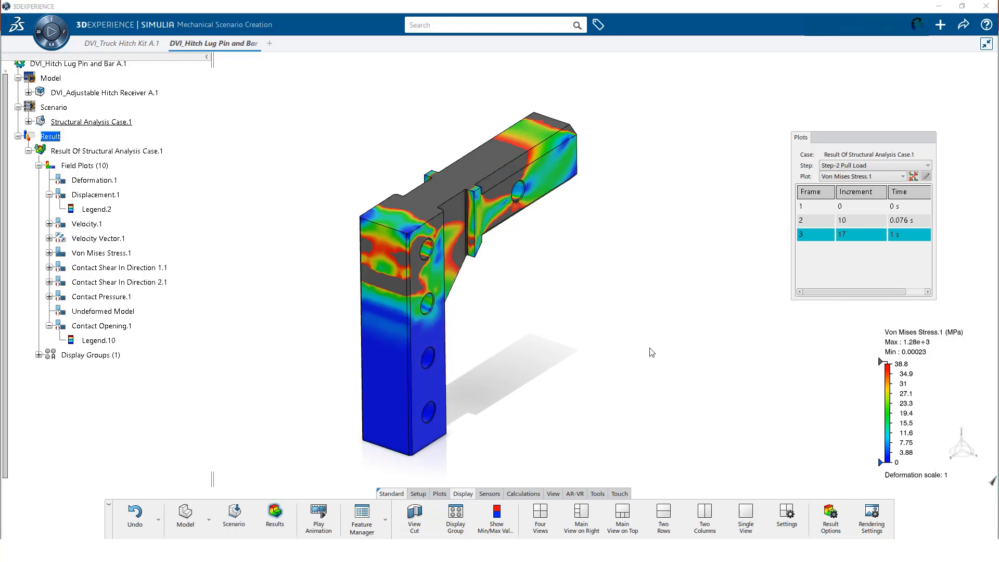
- Start an X-Y plot from history using the variable CFN, Total force due to contact pressure
click(439, 494)
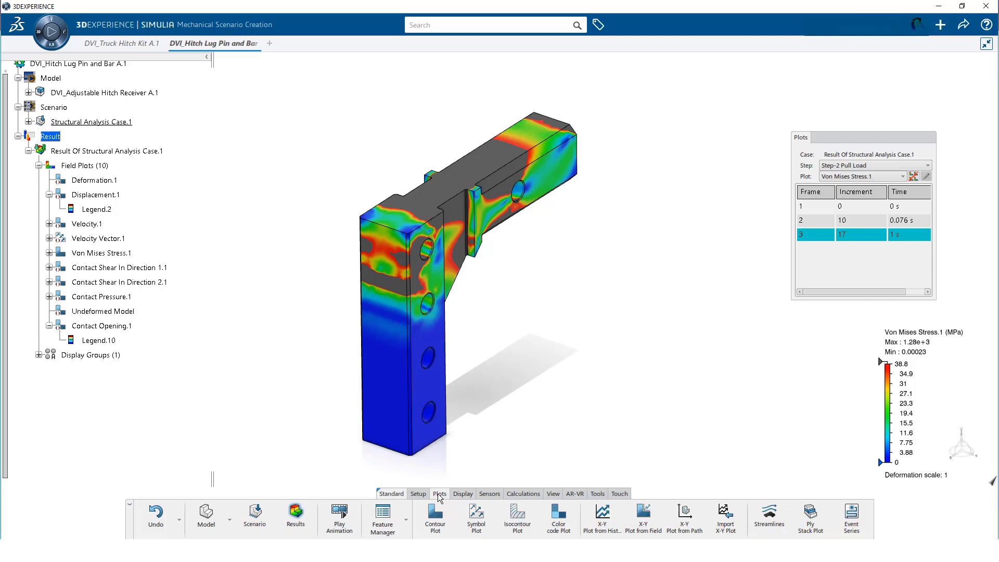
click(602, 520)
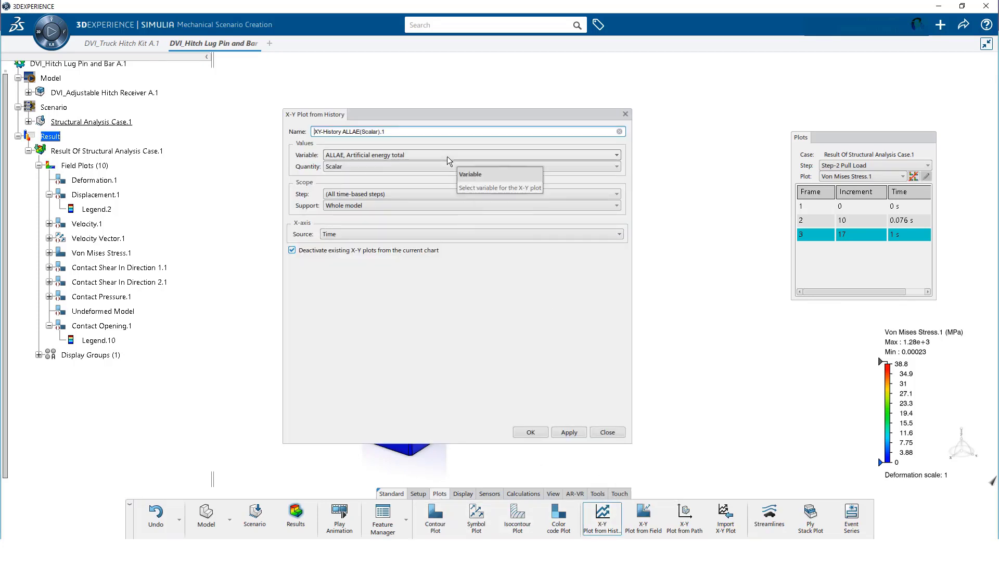
click(449, 155)
scroll(451, 203, down, 2)
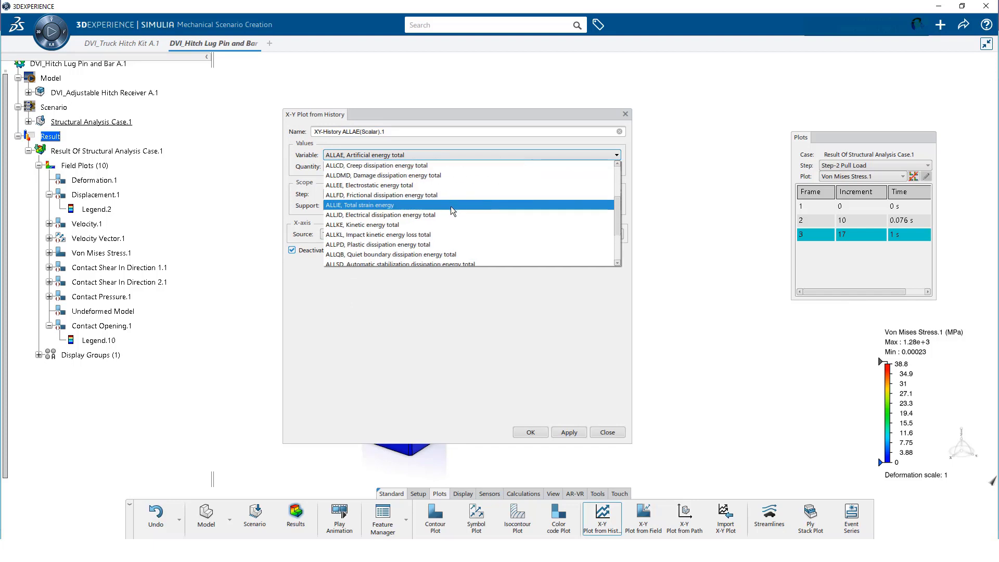
scroll(451, 211, down, 5)
click(389, 242)
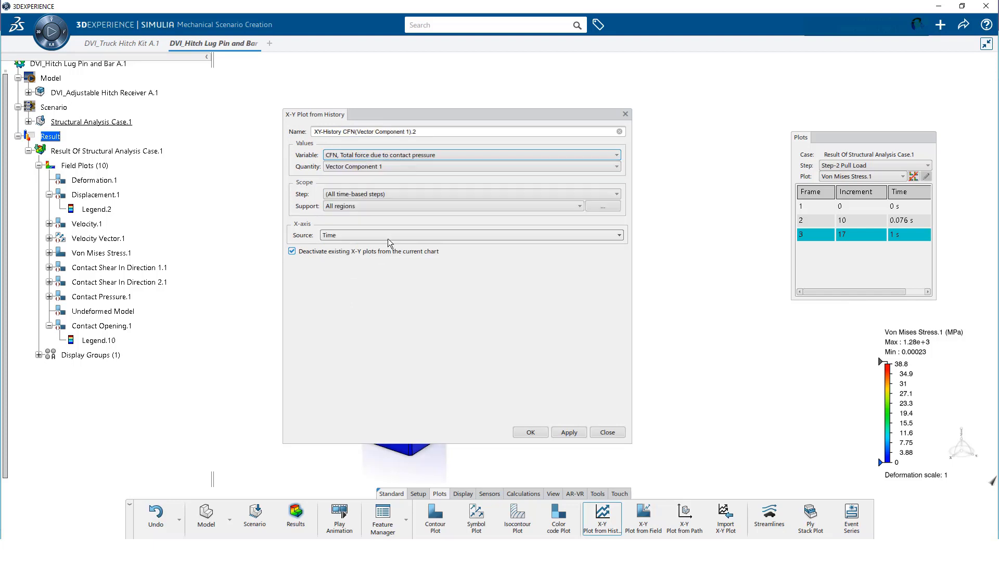
- Name the history plot CFN1 and create it for Vector Component 1 over all contact regions
triple_click(388, 132)
text(CFN1)
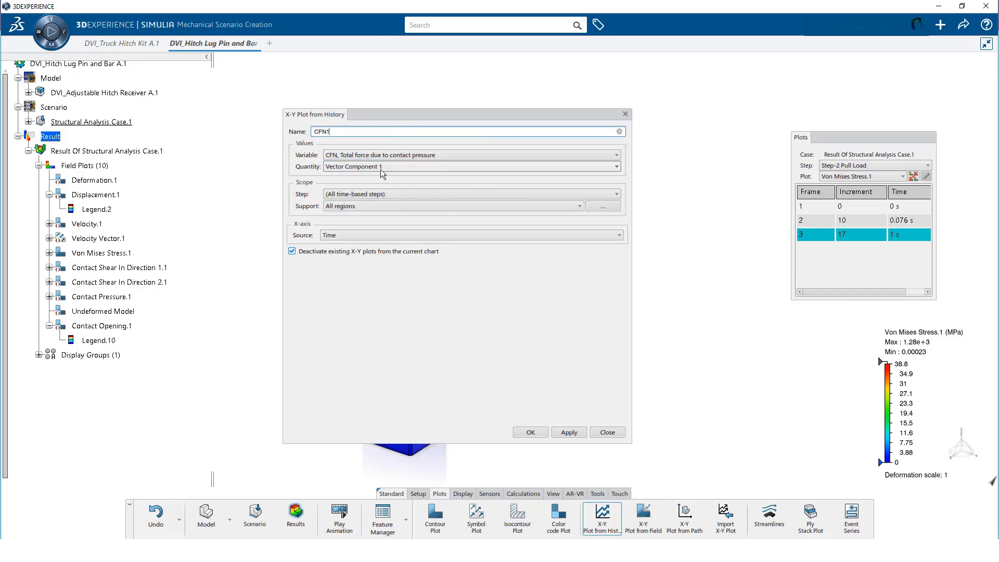
click(594, 208)
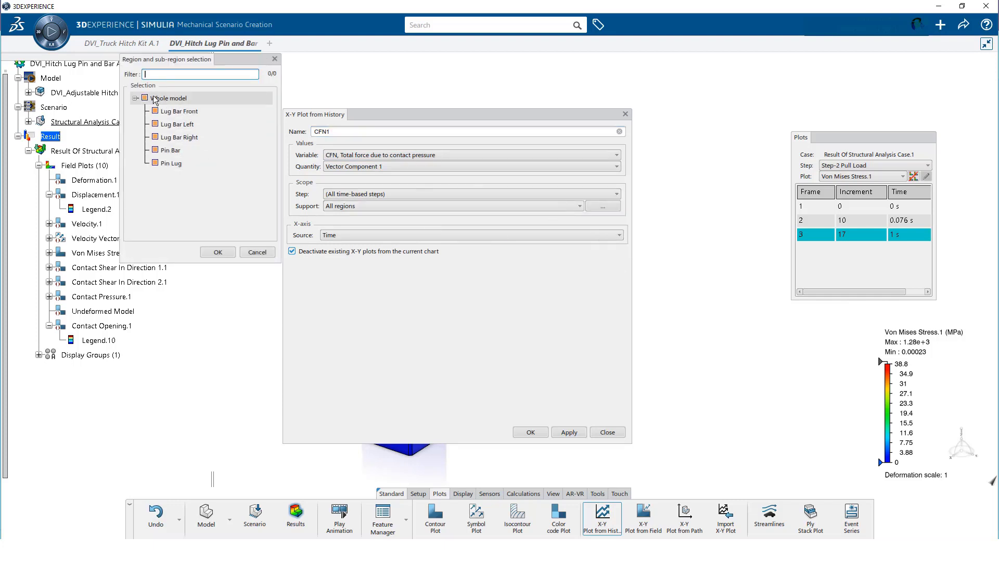
click(230, 254)
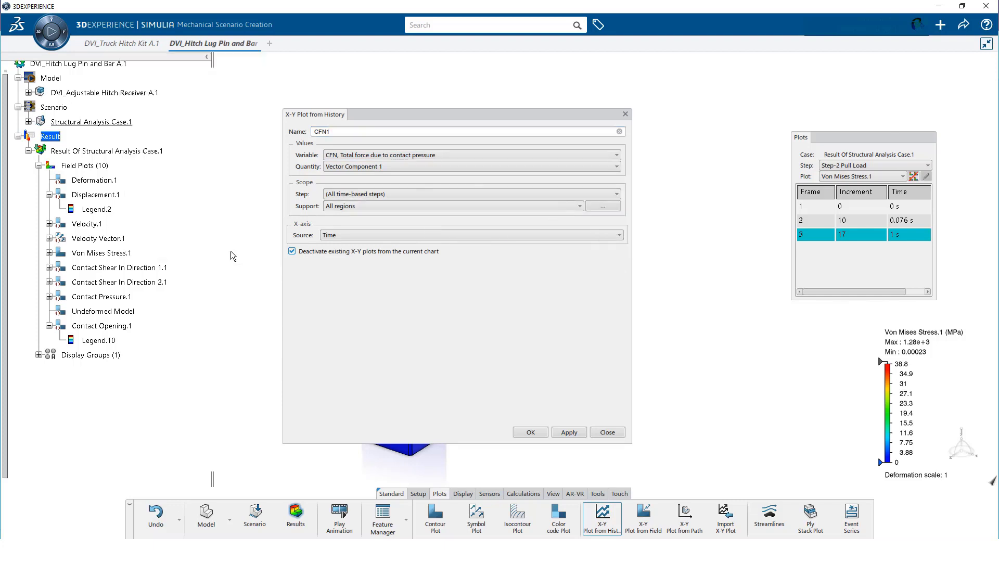
click(530, 433)
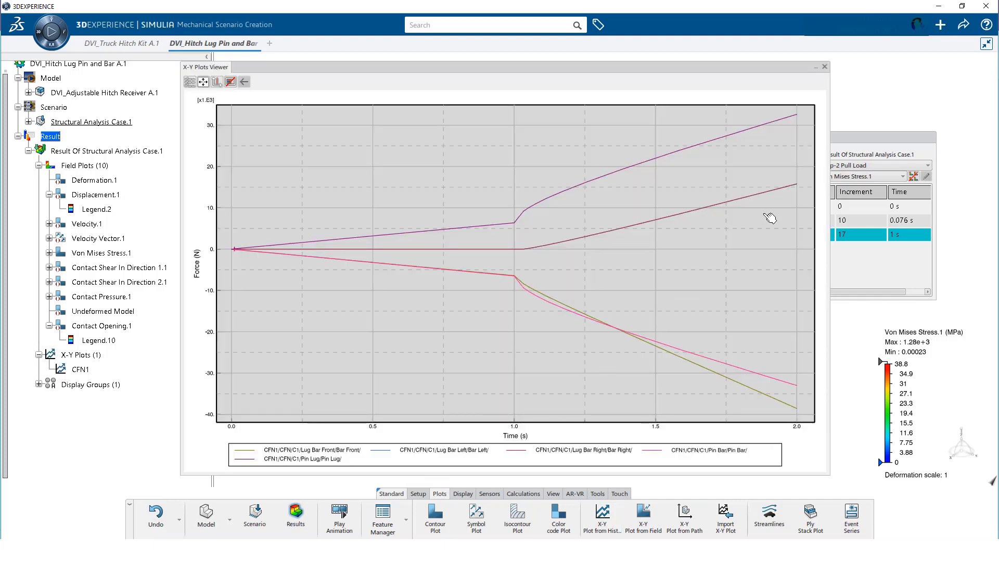
- Read the contact forces at 2 s on the Lug Bar Left, Lug Bar Right and Pin Lug curves of the CFN1 chart
click(796, 186)
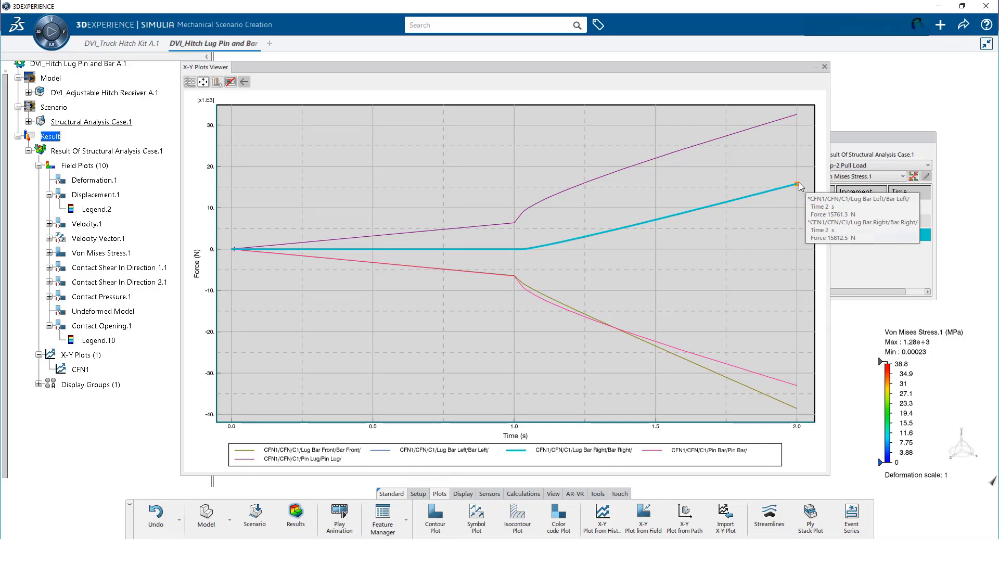
mouse_move(798, 116)
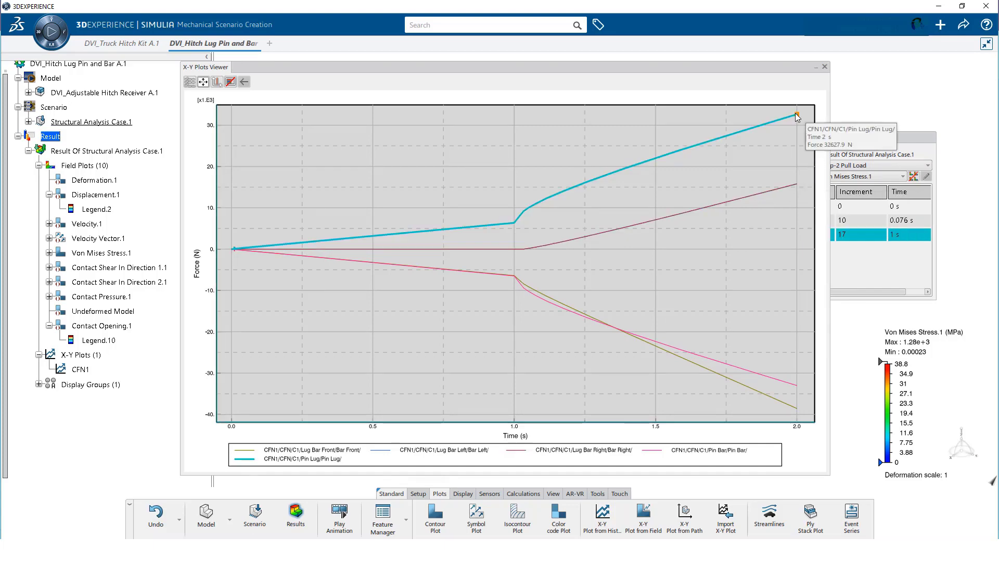